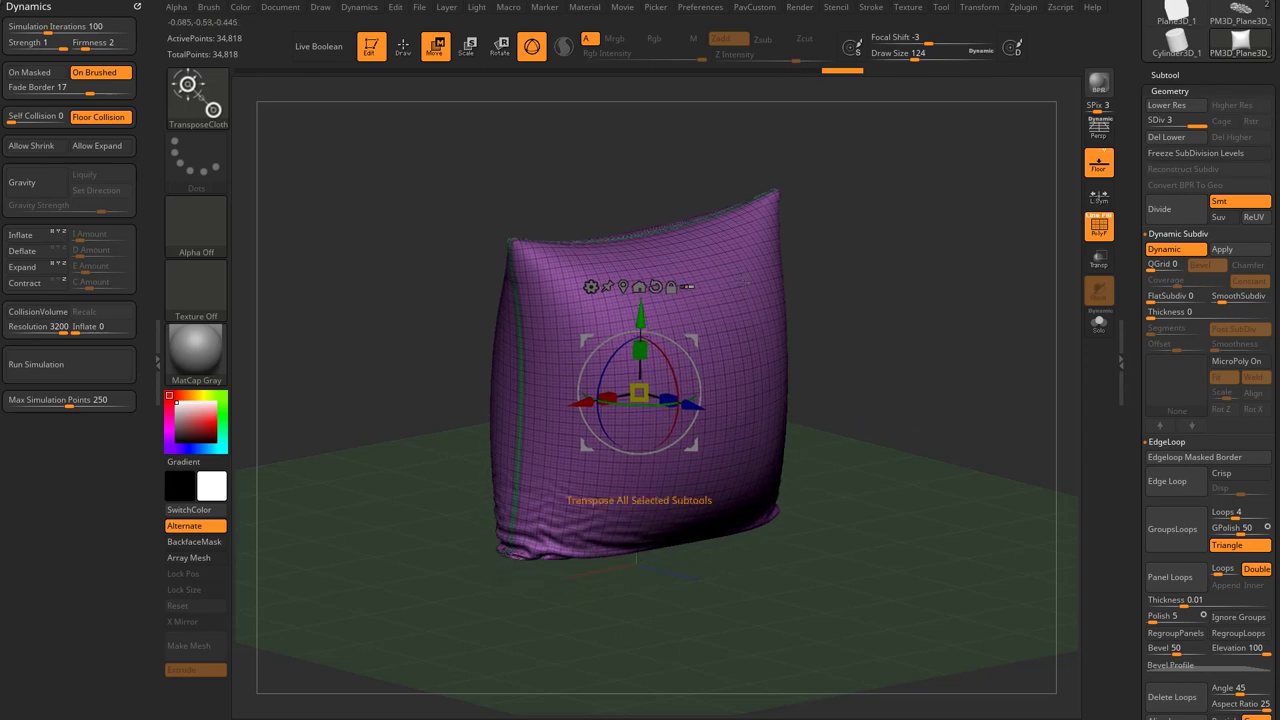
Step: Try tilting the pillow and lowering it onto the floor with TransposeCloth at subdivision level 3, and undo the changes
{"action": "left_click_drag", "start_coordinate": [822, 295], "coordinate": [742, 280]}
{"action": "left_click_drag", "start_coordinate": [612, 346], "coordinate": [596, 361]}
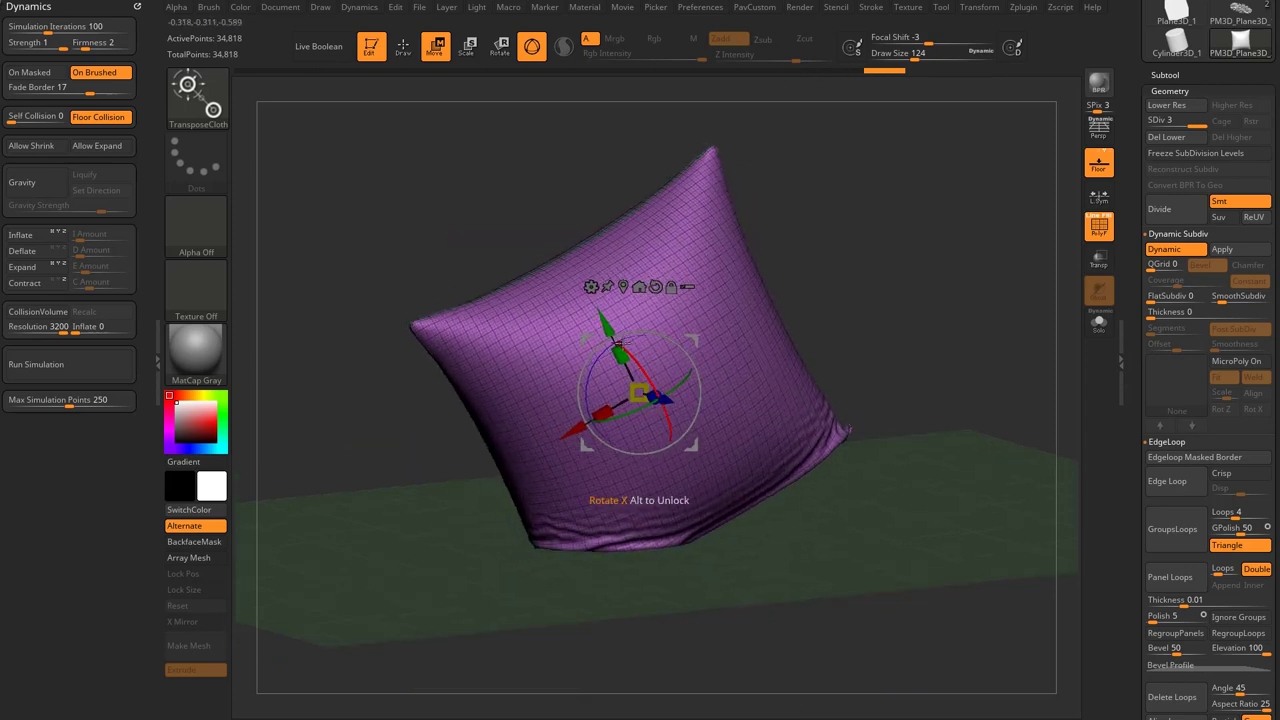
{"action": "left_click_drag", "start_coordinate": [693, 341], "coordinate": [689, 387]}
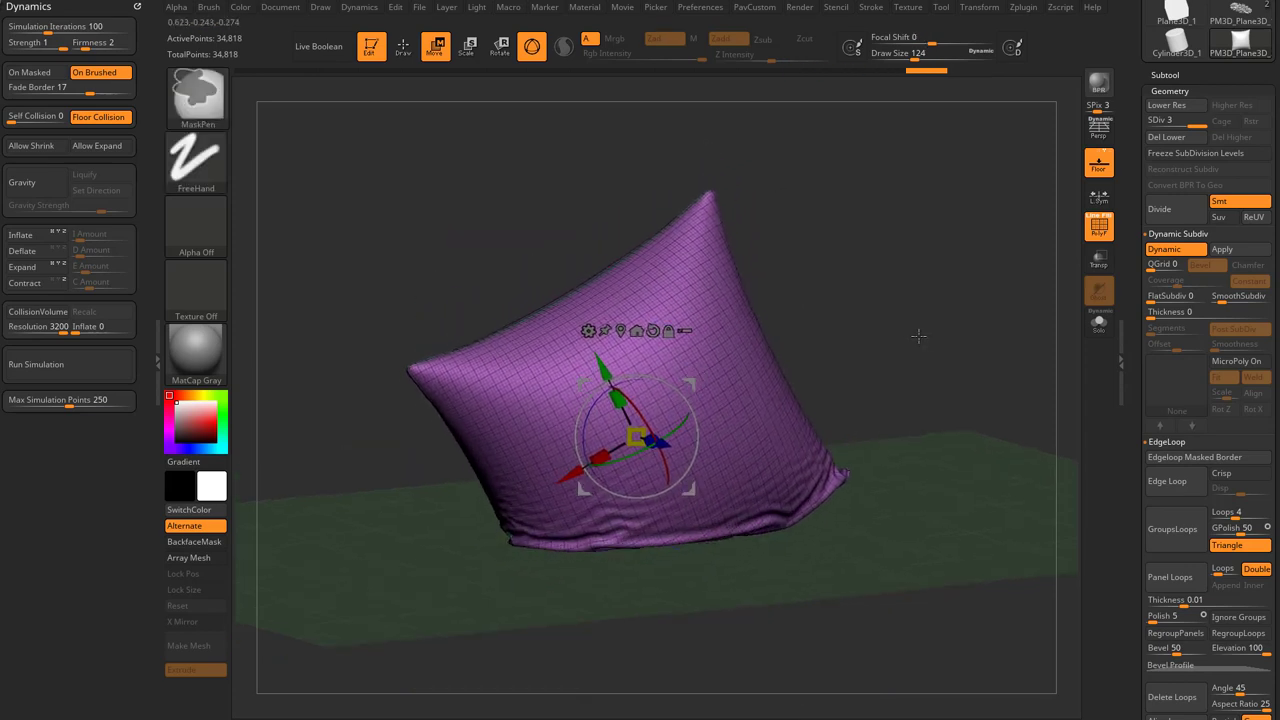
{"action": "key", "text": "ctrl+z"}
{"action": "key", "text": "ctrl+z"}
{"action": "key", "text": "ctrl+z"}
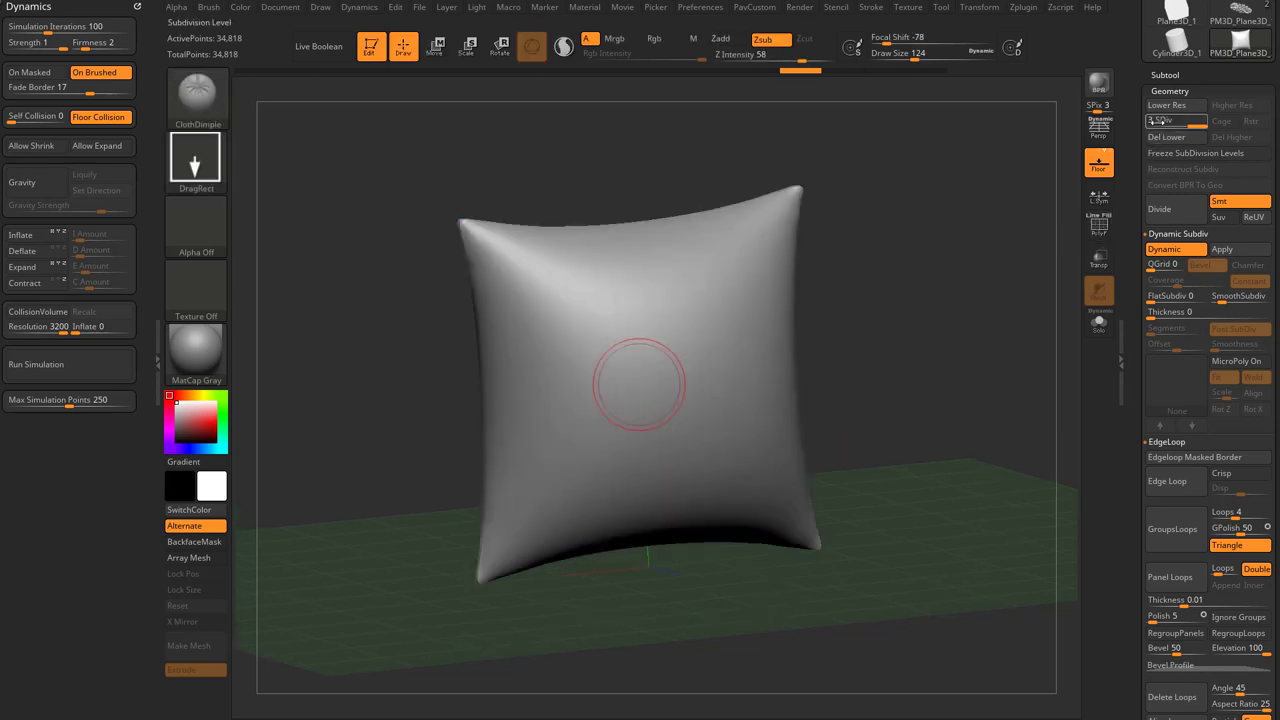
Step: Drop the pillow to subdivision level 1 and lower it along Y so its base crumples against the floor
{"action": "left_click", "coordinate": [1157, 121]}
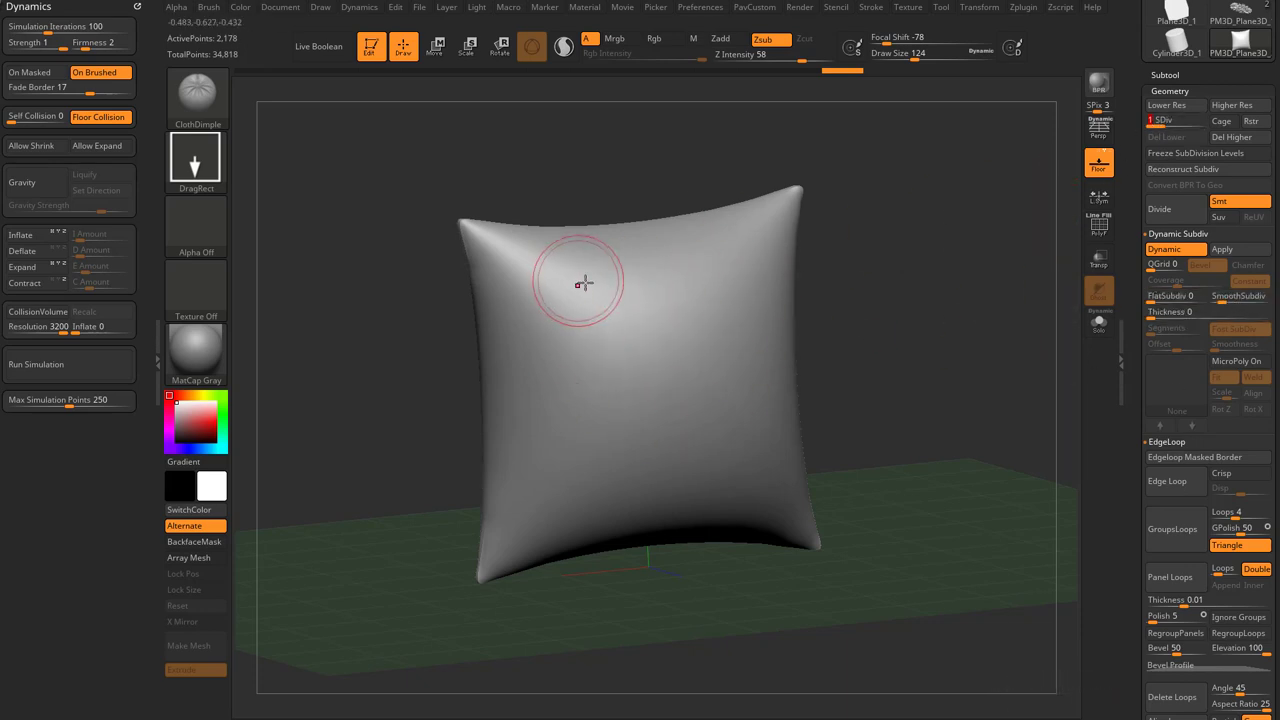
{"action": "key", "text": "w"}
{"action": "left_click_drag", "start_coordinate": [634, 306], "coordinate": [636, 348]}
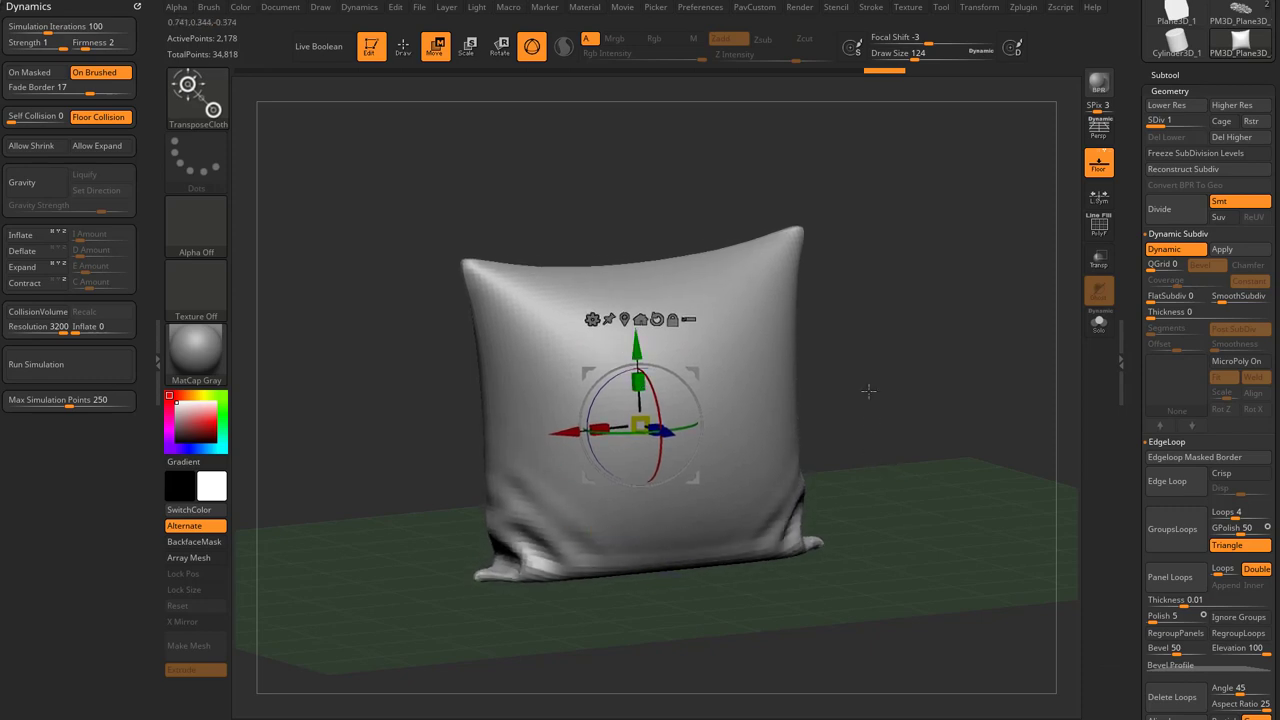
Step: Try the Contract option at 1.821 while moving the pillow and dimpling its front with ClothDimple, and undo the results
{"action": "left_click", "coordinate": [25, 283]}
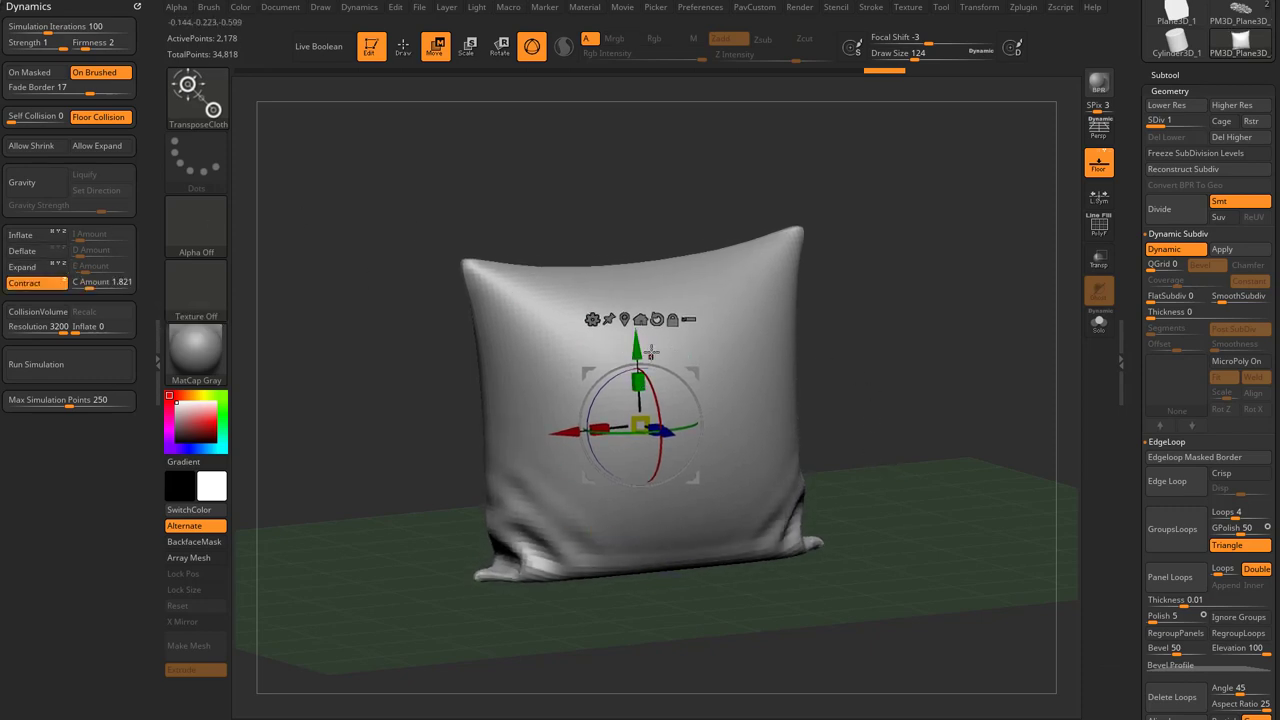
{"action": "left_click_drag", "start_coordinate": [650, 350], "coordinate": [641, 348]}
{"action": "key", "text": "ctrl+z"}
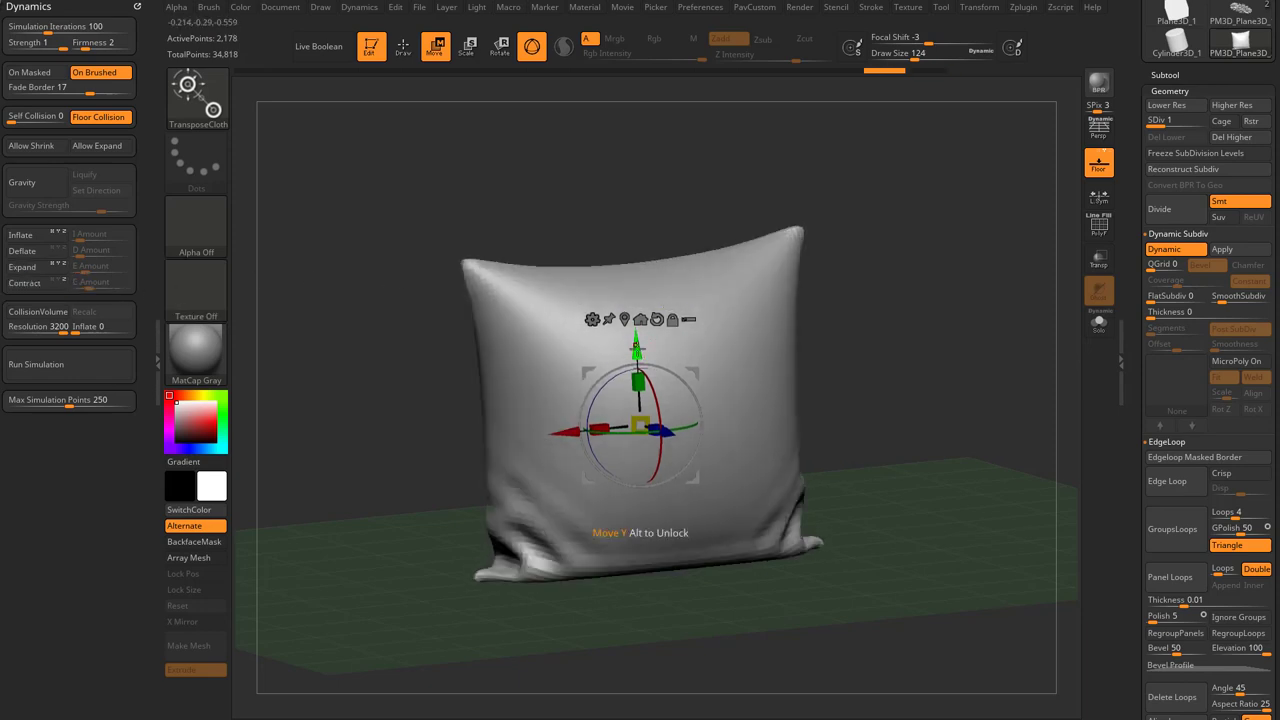
{"action": "key", "text": "q"}
{"action": "left_click_drag", "start_coordinate": [585, 363], "coordinate": [608, 393]}
{"action": "key", "text": "ctrl+z"}
{"action": "left_click", "coordinate": [60, 284]}
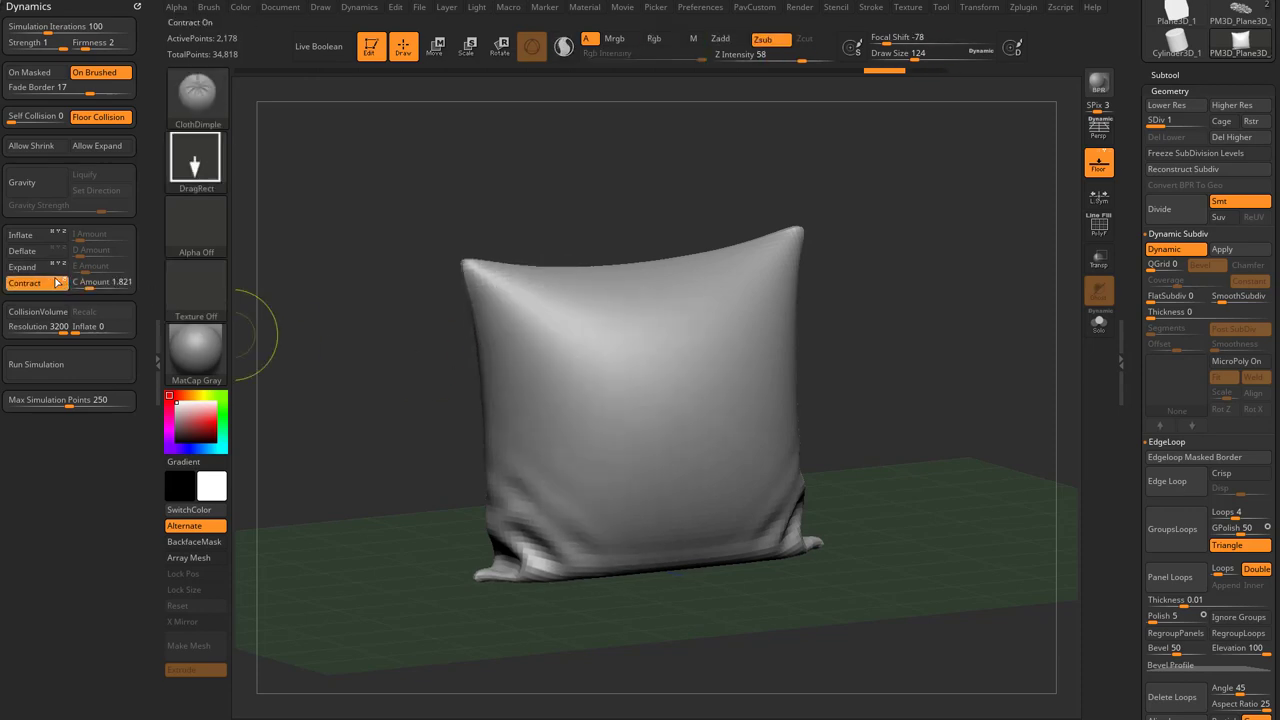
{"action": "left_click_drag", "start_coordinate": [588, 403], "coordinate": [614, 423]}
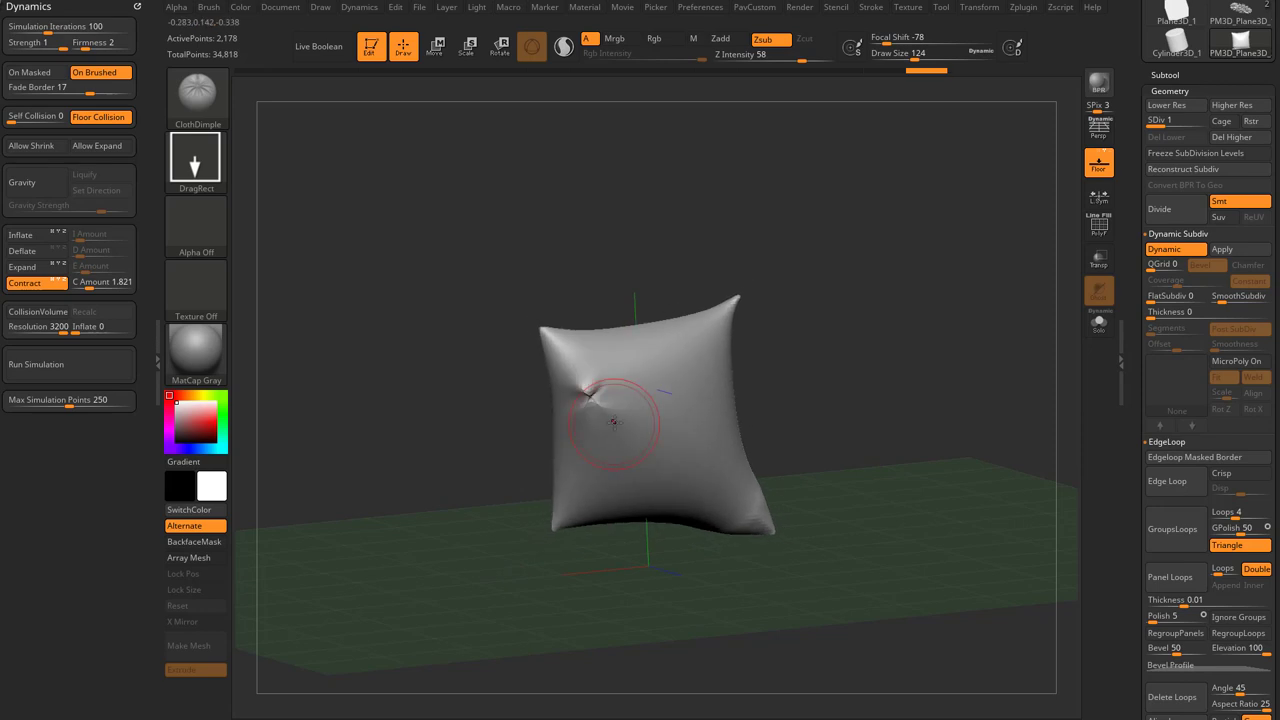
{"action": "key", "text": "ctrl+z"}
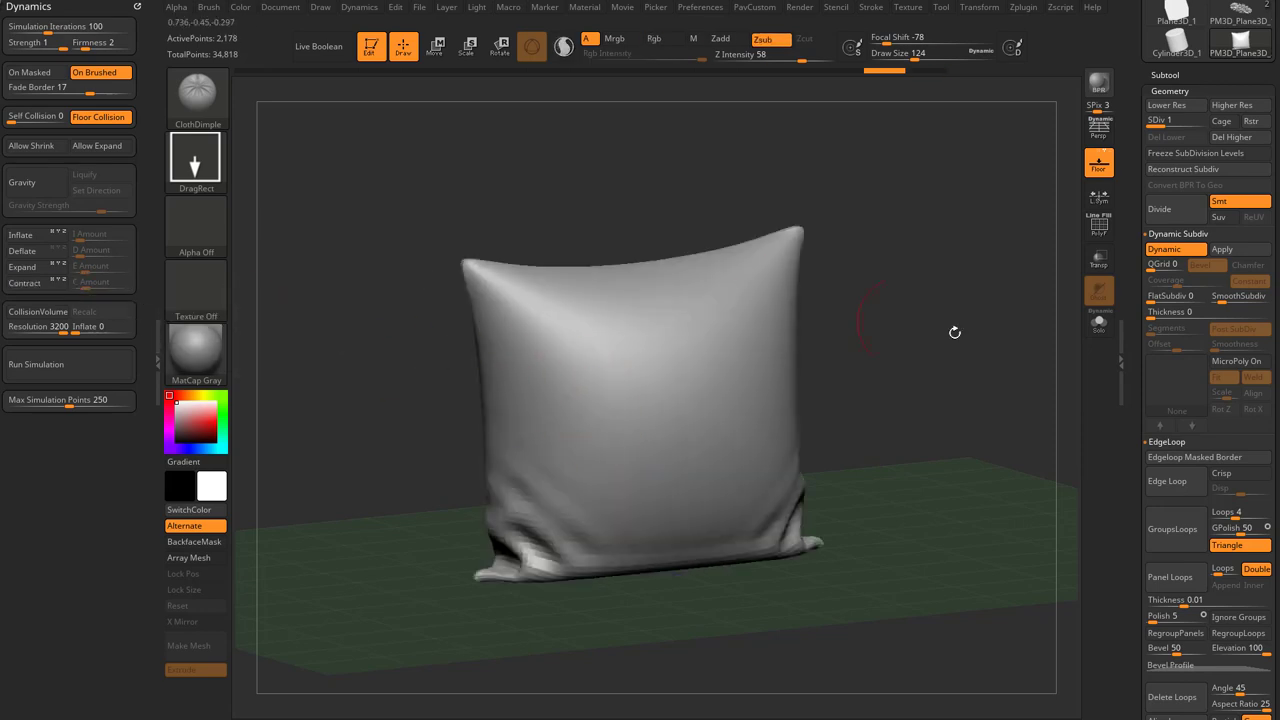
Step: Tilt the pillow slightly backward or forward from a side view with TransposeCloth, and raise it to subdivision level 2
{"action": "key", "text": "w"}
{"action": "left_click_drag", "start_coordinate": [818, 336], "coordinate": [896, 335], "text": "shift"}
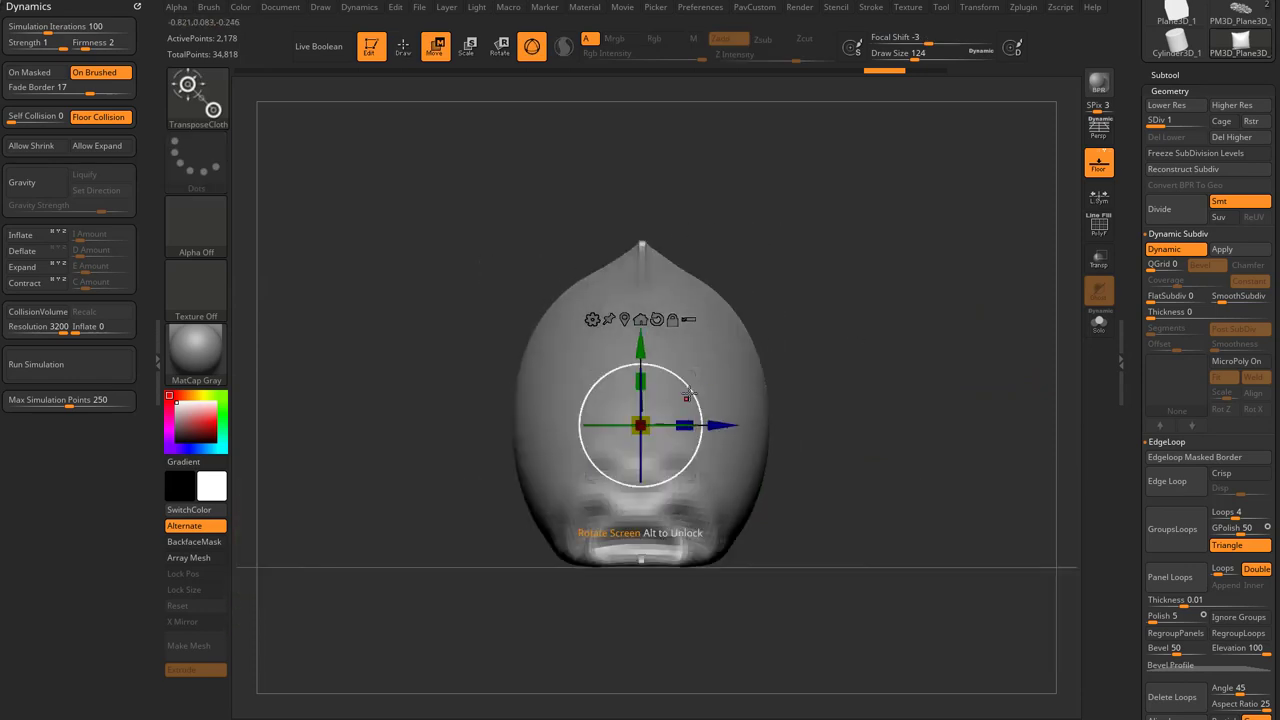
{"action": "left_click_drag", "start_coordinate": [688, 395], "coordinate": [680, 377]}
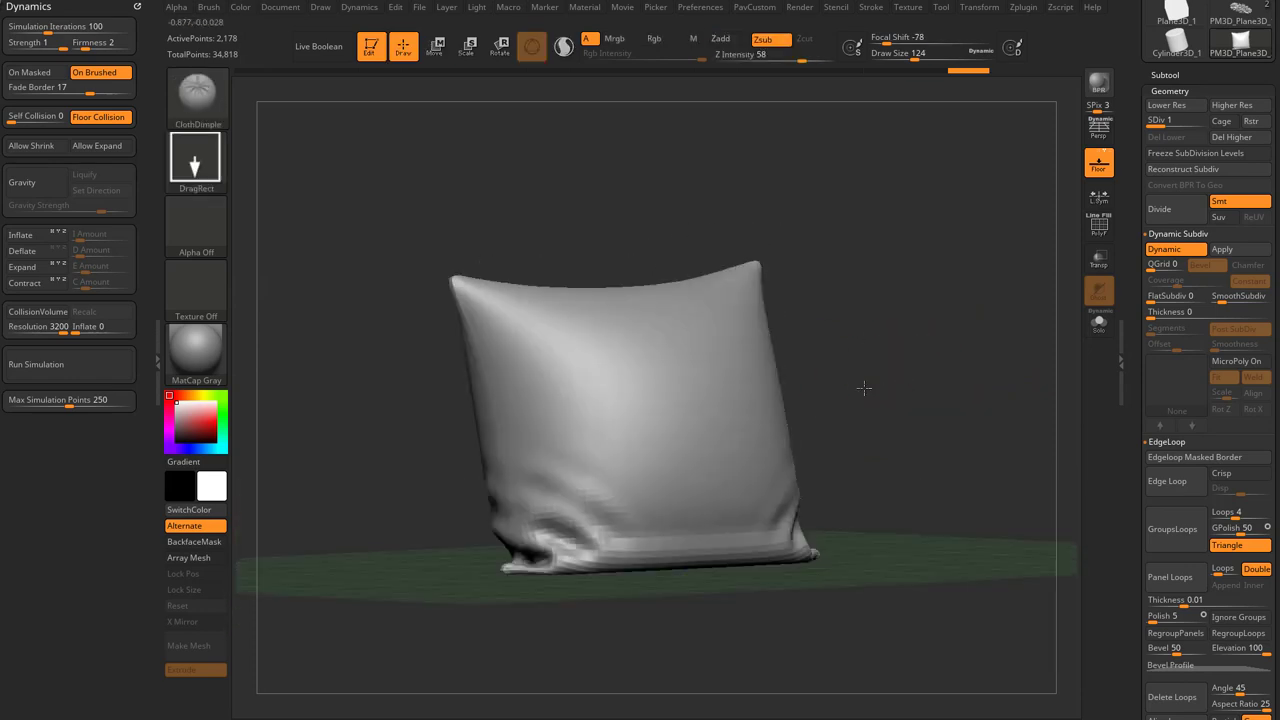
{"action": "key", "text": "d"}
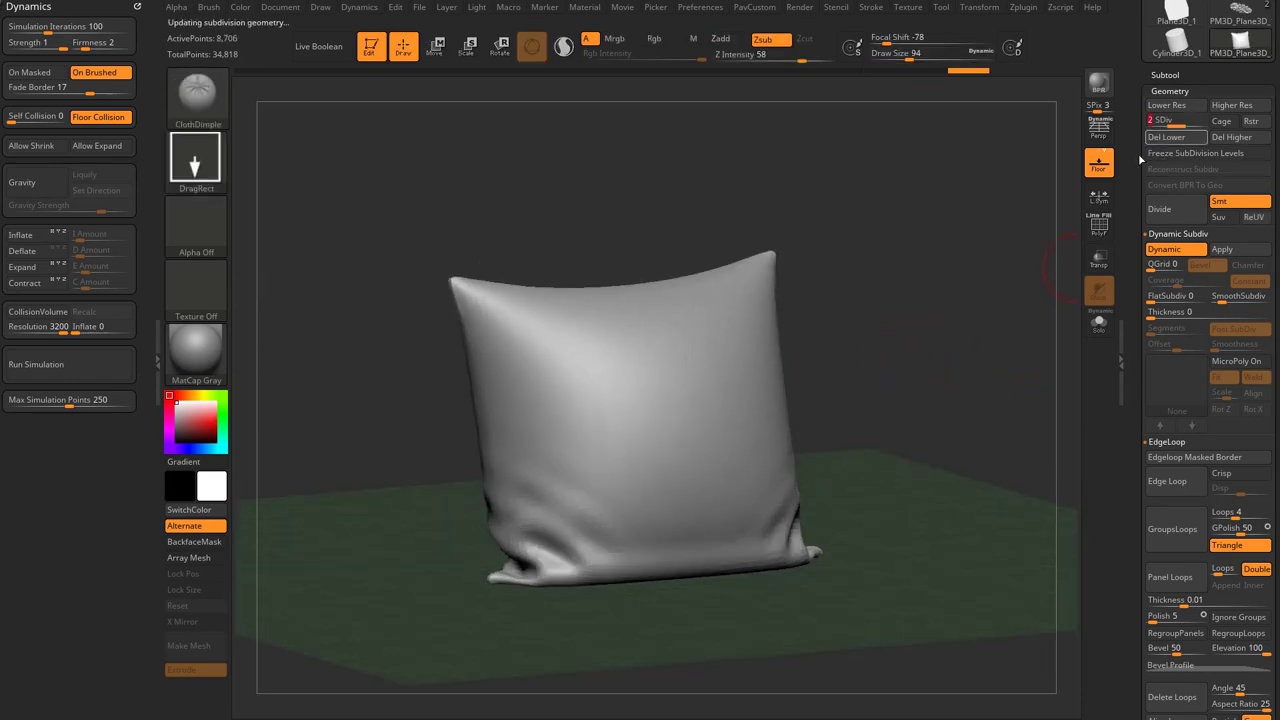
{"action": "left_click_drag", "start_coordinate": [931, 390], "coordinate": [938, 383], "text": "alt"}
Step: Lower the tilted pillow slightly along its own Y axis to compress its base against the floor
{"action": "key", "text": "w"}
{"action": "left_click_drag", "start_coordinate": [850, 248], "coordinate": [942, 253], "text": "shift"}
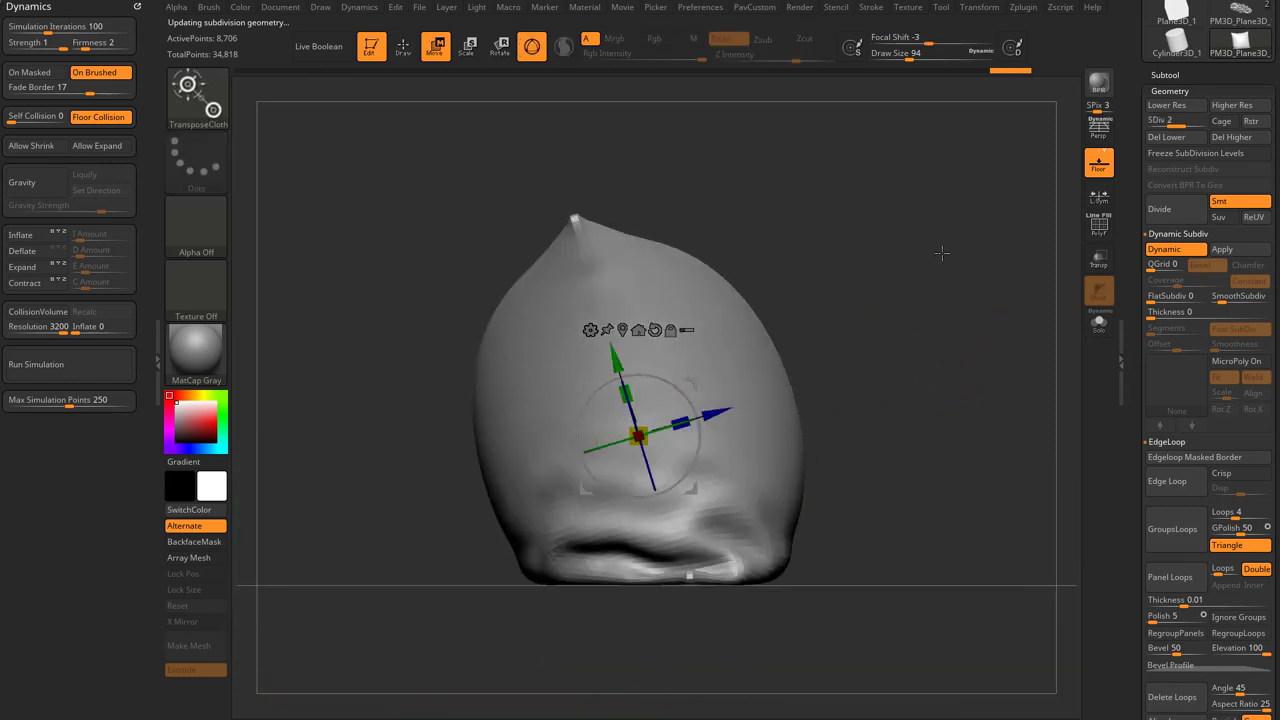
{"action": "left_click_drag", "start_coordinate": [621, 367], "coordinate": [625, 377]}
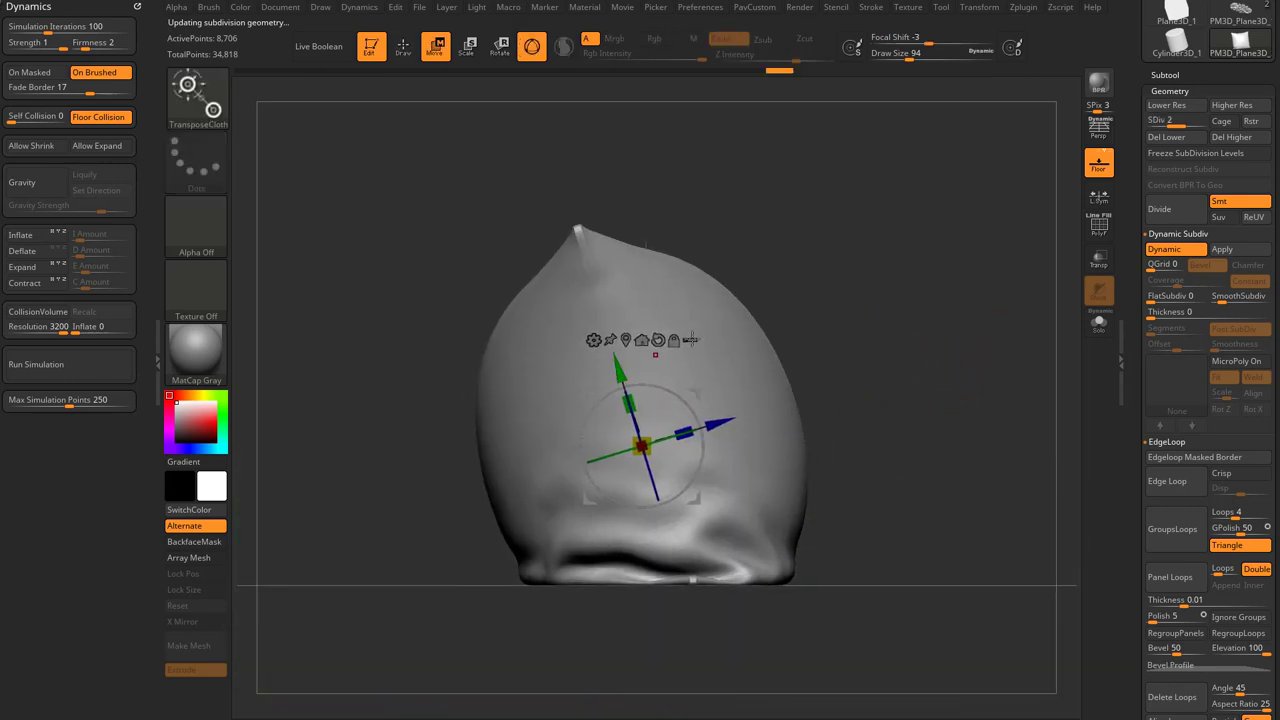
{"action": "mouse_move", "coordinate": [850, 380]}
{"action": "left_mouse_down", "text": "shift"}
{"action": "mouse_move", "coordinate": [671, 401]}
{"action": "mouse_move", "coordinate": [693, 408]}
{"action": "left_mouse_up", "text": "shift"}
{"action": "key", "text": "q"}
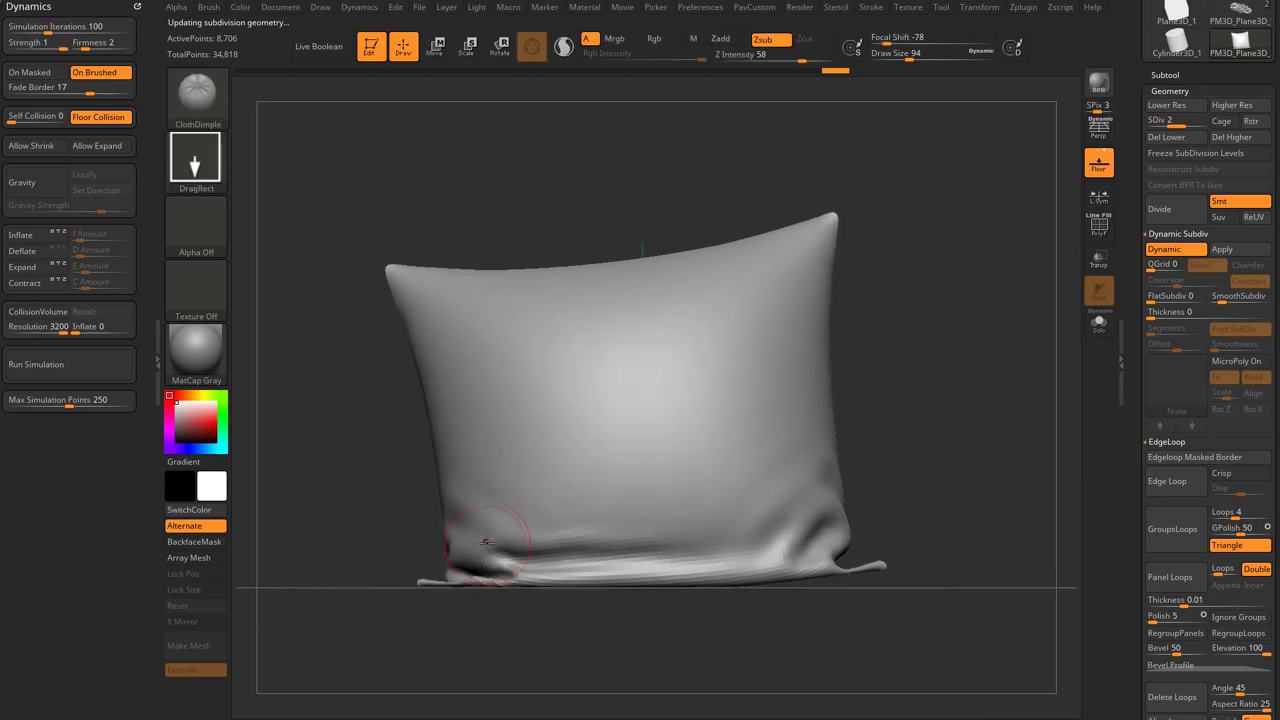
Step: Enable Gravity for the cloth dynamics and run the simulation on the pillow
{"action": "mouse_move", "coordinate": [892, 384]}
{"action": "left_mouse_down"}
{"action": "mouse_move", "coordinate": [884, 404]}
{"action": "mouse_move", "coordinate": [912, 425]}
{"action": "mouse_move", "coordinate": [877, 407]}
{"action": "left_mouse_up"}
{"action": "left_click", "coordinate": [48, 183]}
{"action": "left_click", "coordinate": [79, 369]}
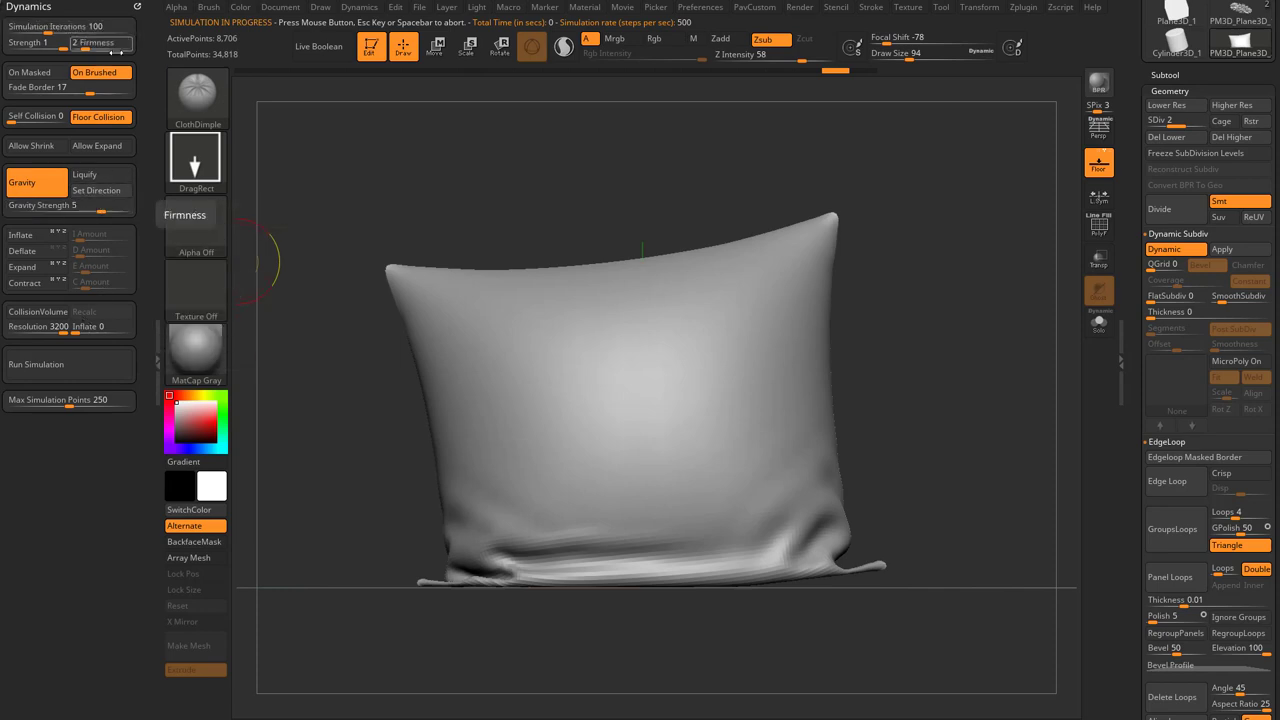
Step: Try the cloth simulation with Gravity Strength at 1.72136 and undo the resulting pillow deformation
{"action": "left_click", "coordinate": [97, 212]}
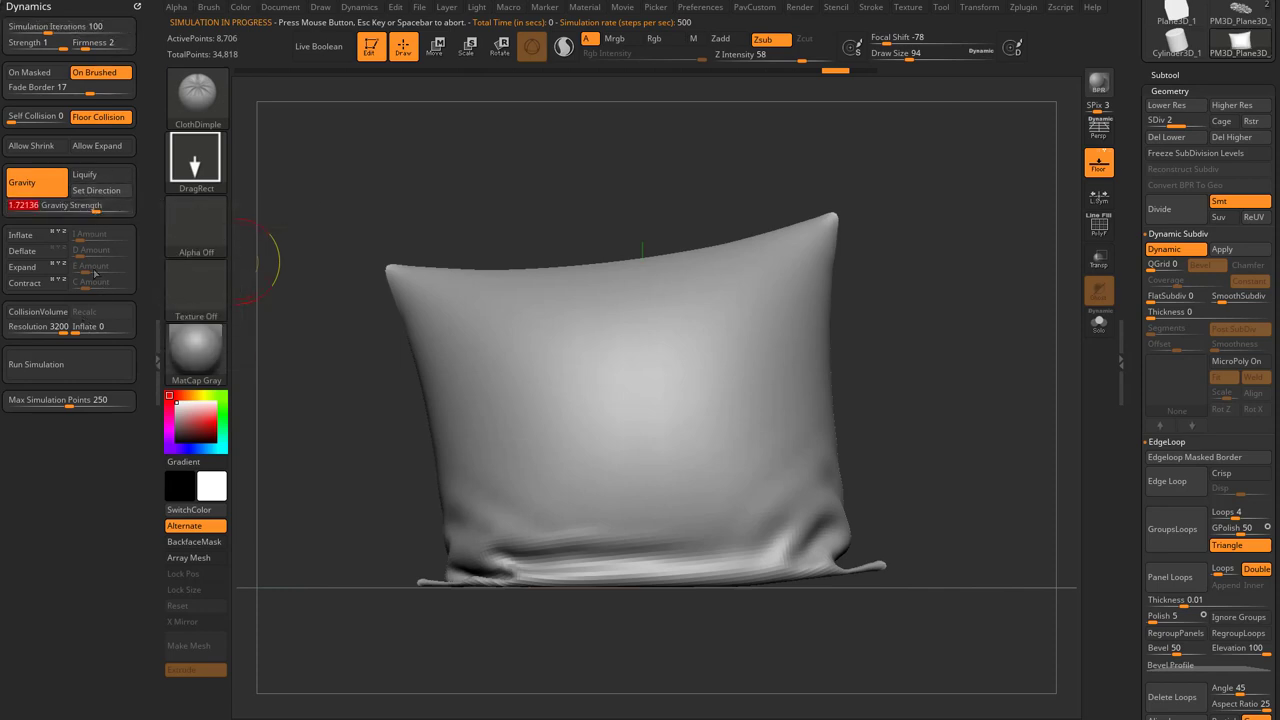
{"action": "left_click", "coordinate": [76, 364]}
{"action": "left_click", "coordinate": [75, 364]}
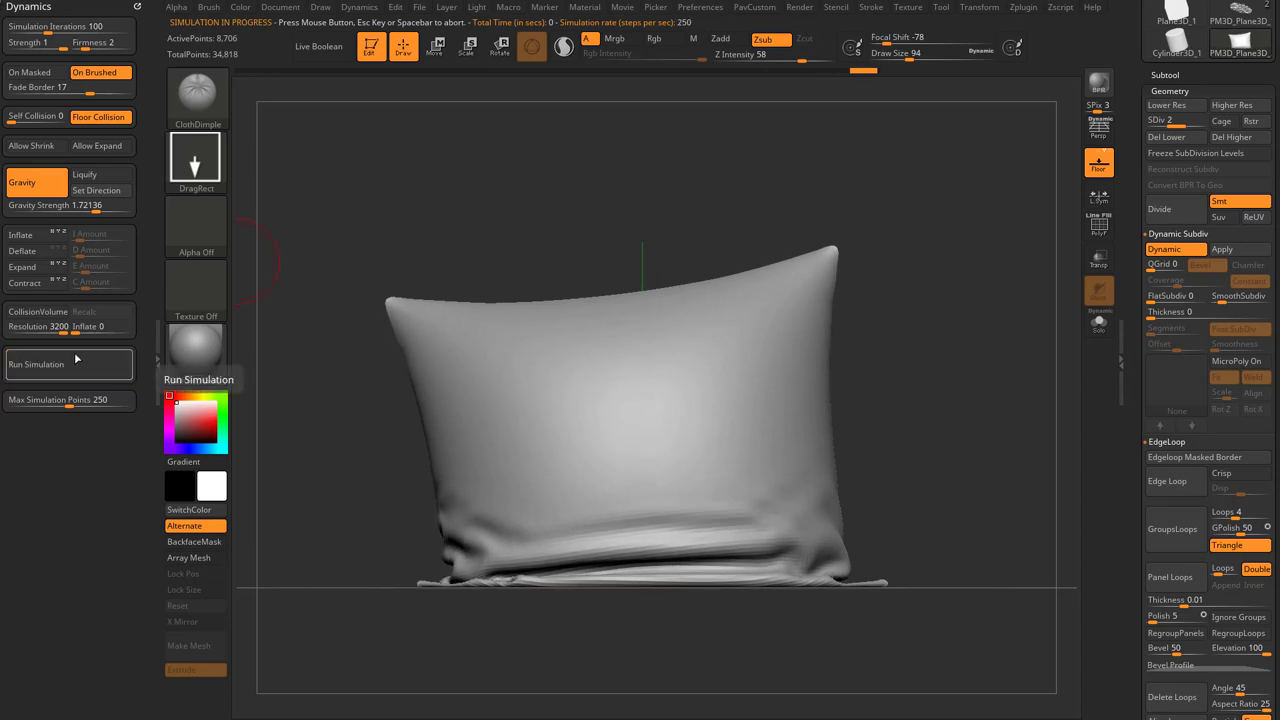
{"action": "mouse_move", "coordinate": [622, 415]}
{"action": "right_mouse_down"}
{"action": "mouse_move", "coordinate": [695, 368]}
{"action": "mouse_move", "coordinate": [659, 382]}
{"action": "right_mouse_up"}
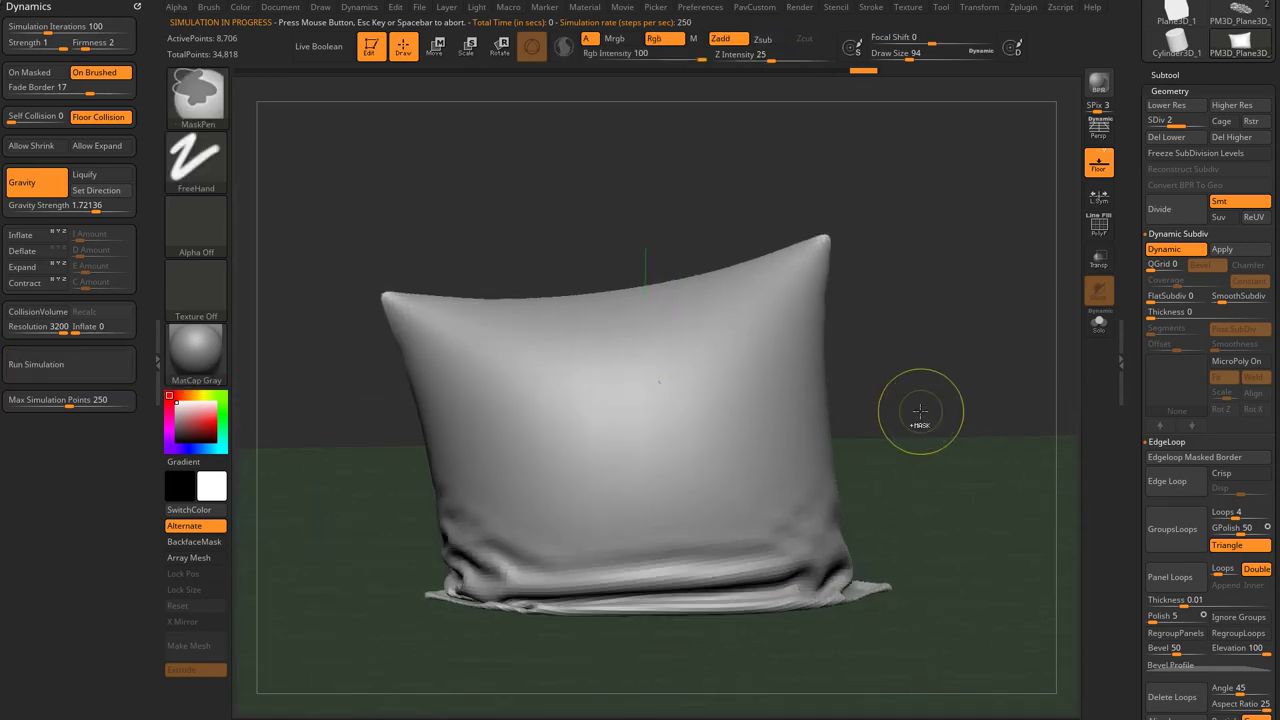
{"action": "right_click_drag", "start_coordinate": [920, 411], "coordinate": [922, 401], "text": "shift"}
Step: Run the simulation with 476 iterations and Gravity Strength 0.51859, and raise the pillow to subdivision level 3
{"action": "left_click", "coordinate": [92, 30]}
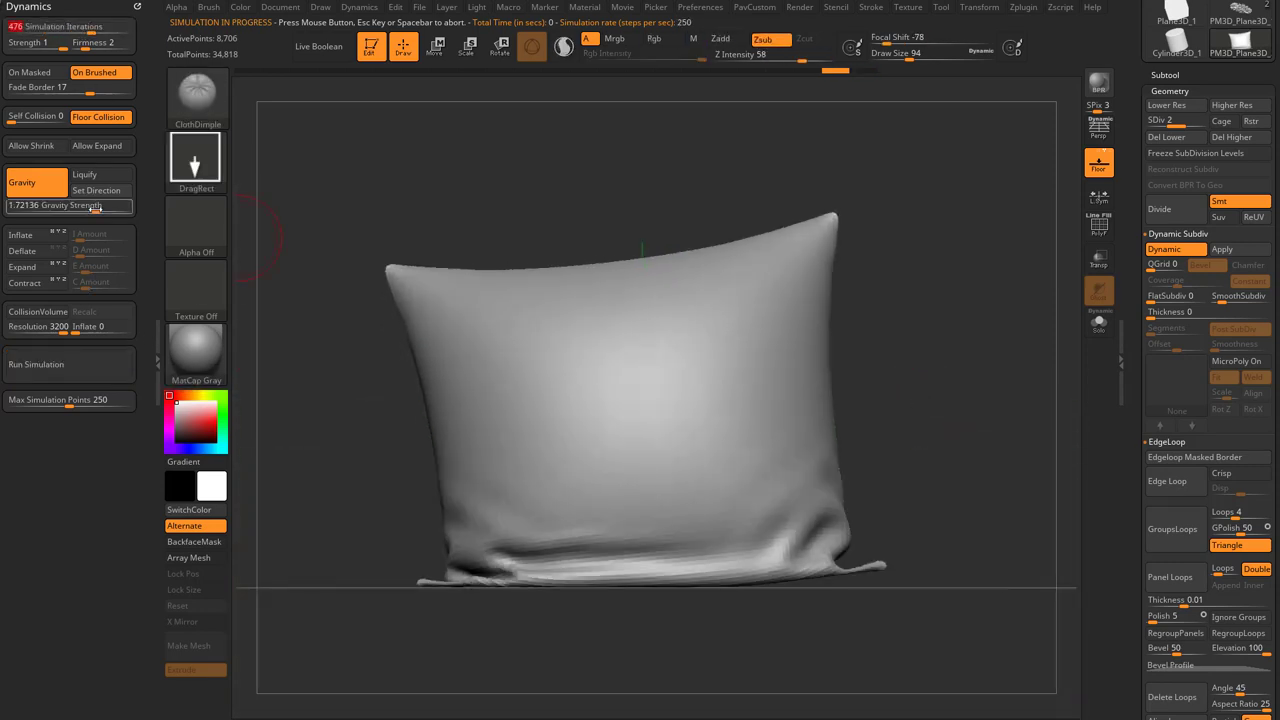
{"action": "left_click_drag", "start_coordinate": [96, 207], "coordinate": [35, 206]}
{"action": "left_click", "coordinate": [69, 366]}
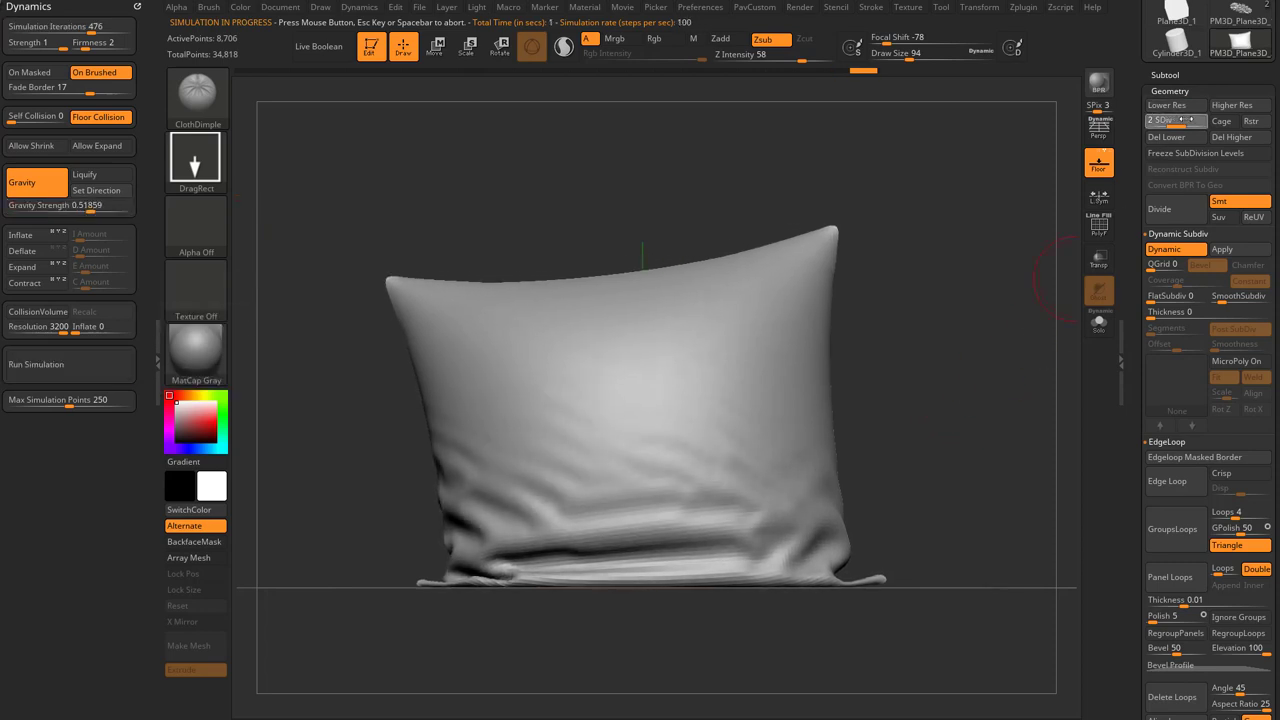
{"action": "left_click_drag", "start_coordinate": [1186, 120], "coordinate": [1204, 120]}
{"action": "left_click_drag", "start_coordinate": [987, 289], "coordinate": [938, 336]}
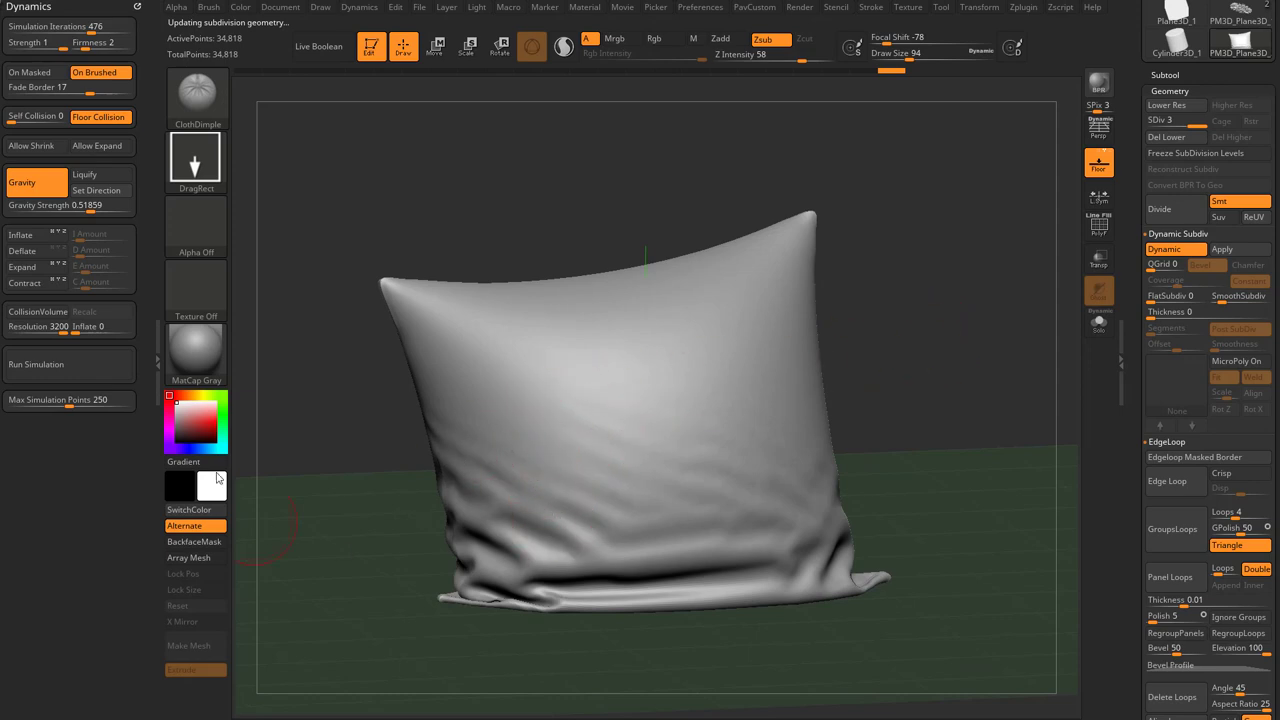
Step: Try lowering the wrinkled pillow slightly along its Y axis with TransposeCloth, and undo the move
{"action": "key", "text": "w"}
{"action": "left_click_drag", "start_coordinate": [623, 377], "coordinate": [624, 386]}
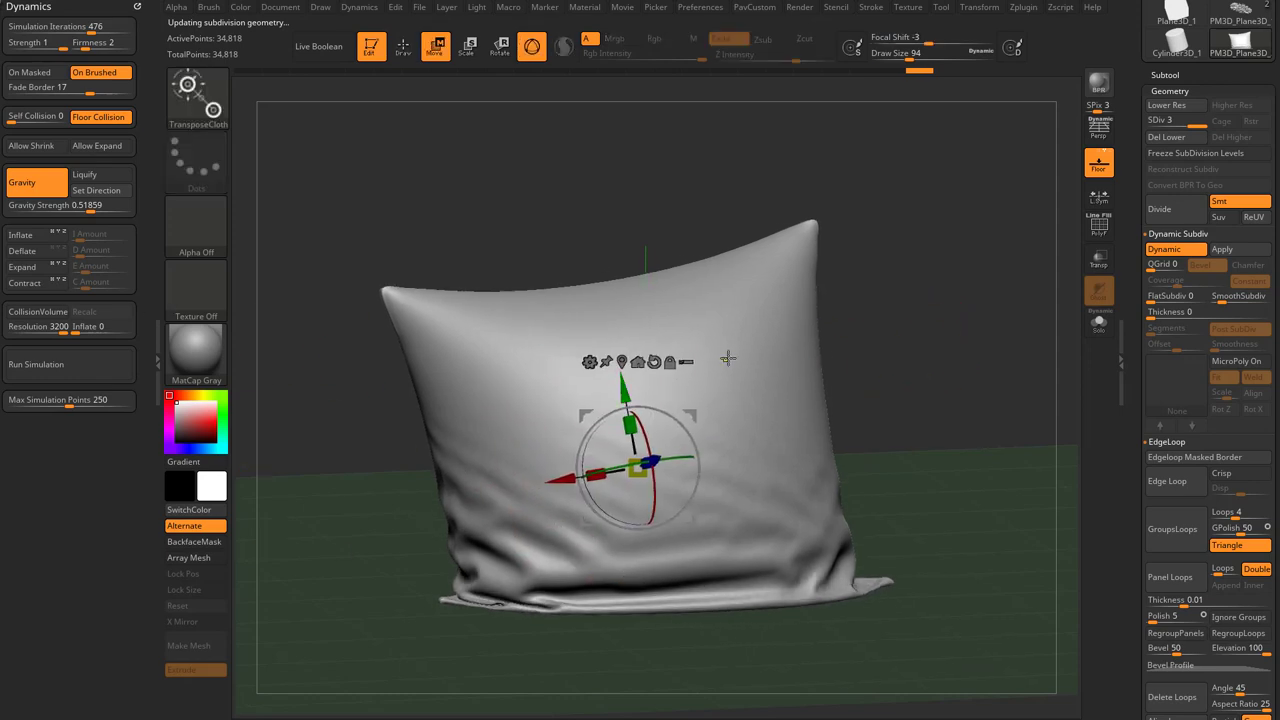
{"action": "key", "text": "ctrl+z"}
Step: Pull folds downward on the lower-left front of the pillow with the ClothSlide brush
{"action": "key", "text": "q"}
{"action": "key", "text": "b"}
{"action": "key", "text": "c"}
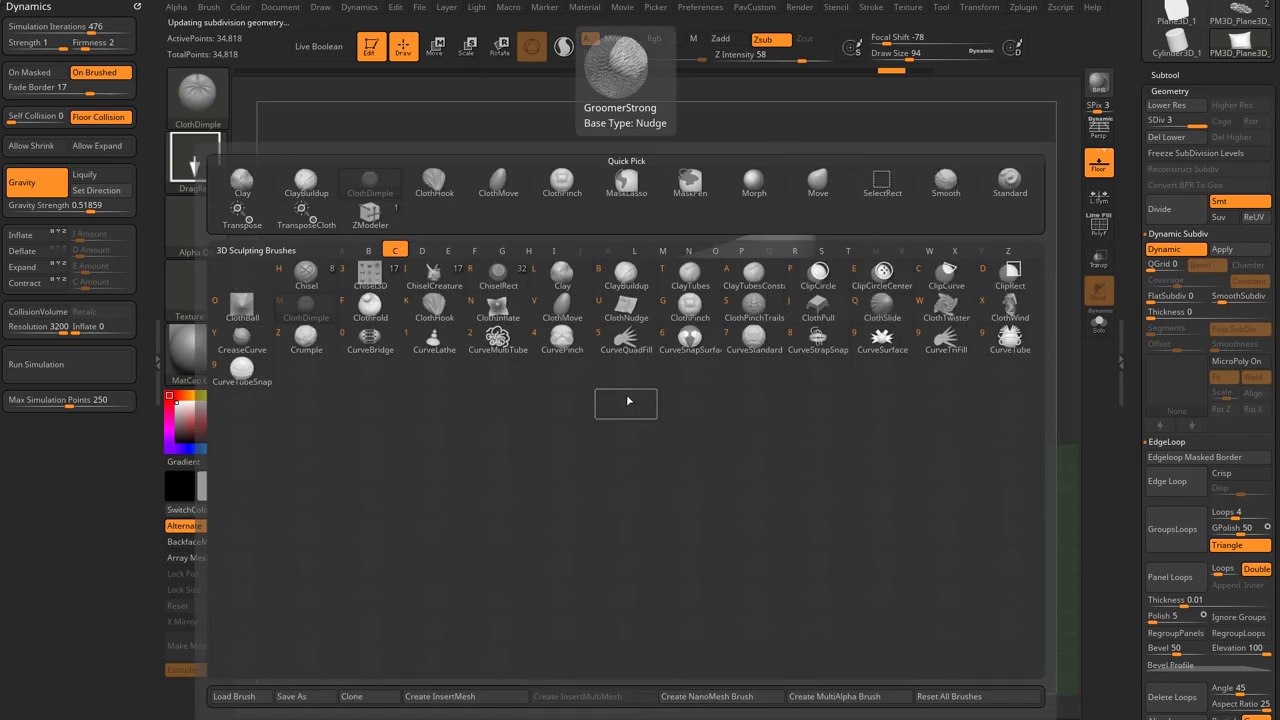
{"action": "key", "text": "q"}
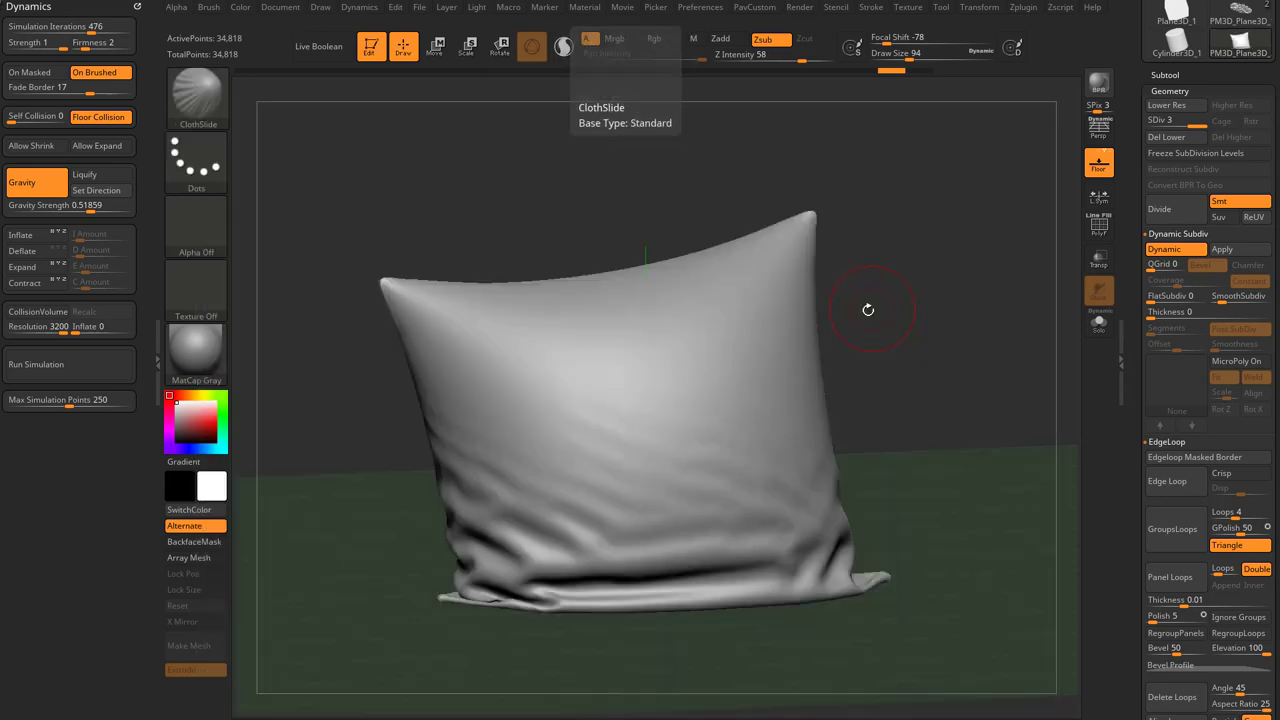
{"action": "mouse_move", "coordinate": [554, 442]}
{"action": "left_mouse_down"}
{"action": "mouse_move", "coordinate": [575, 477]}
{"action": "mouse_move", "coordinate": [528, 443]}
{"action": "mouse_move", "coordinate": [583, 483]}
{"action": "mouse_move", "coordinate": [573, 505]}
{"action": "mouse_move", "coordinate": [585, 518]}
{"action": "left_mouse_up"}
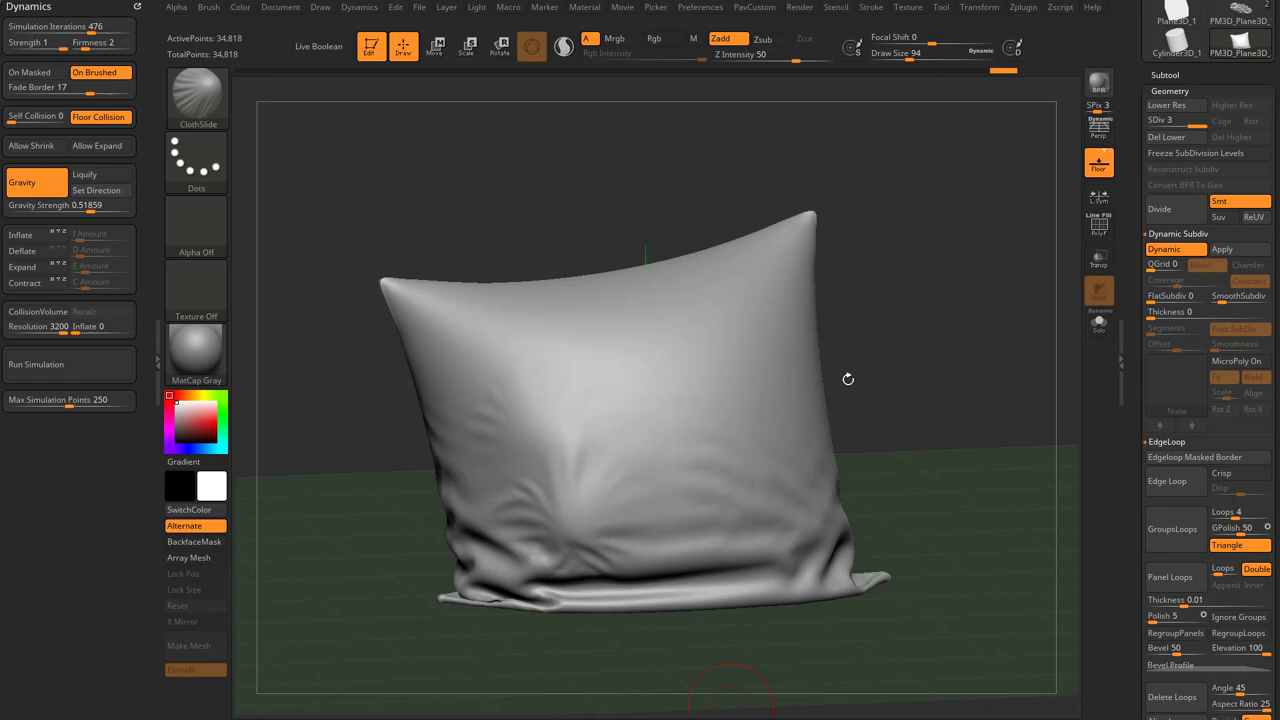
{"action": "left_click_drag", "start_coordinate": [890, 377], "coordinate": [906, 405], "text": "shift"}
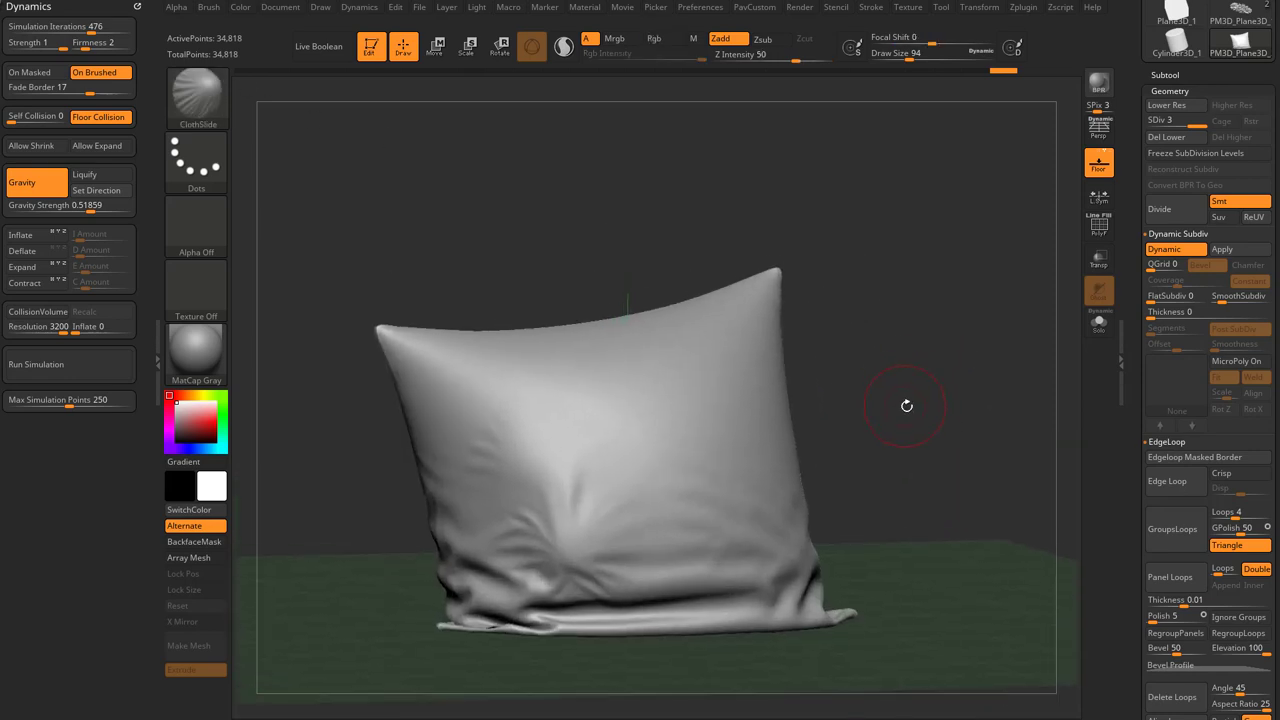
Step: Choose the ClothPinchTrails brush, try a diagonal stroke on the pillow's front, and undo the stroke
{"action": "key", "text": "b"}
{"action": "key", "text": "c"}
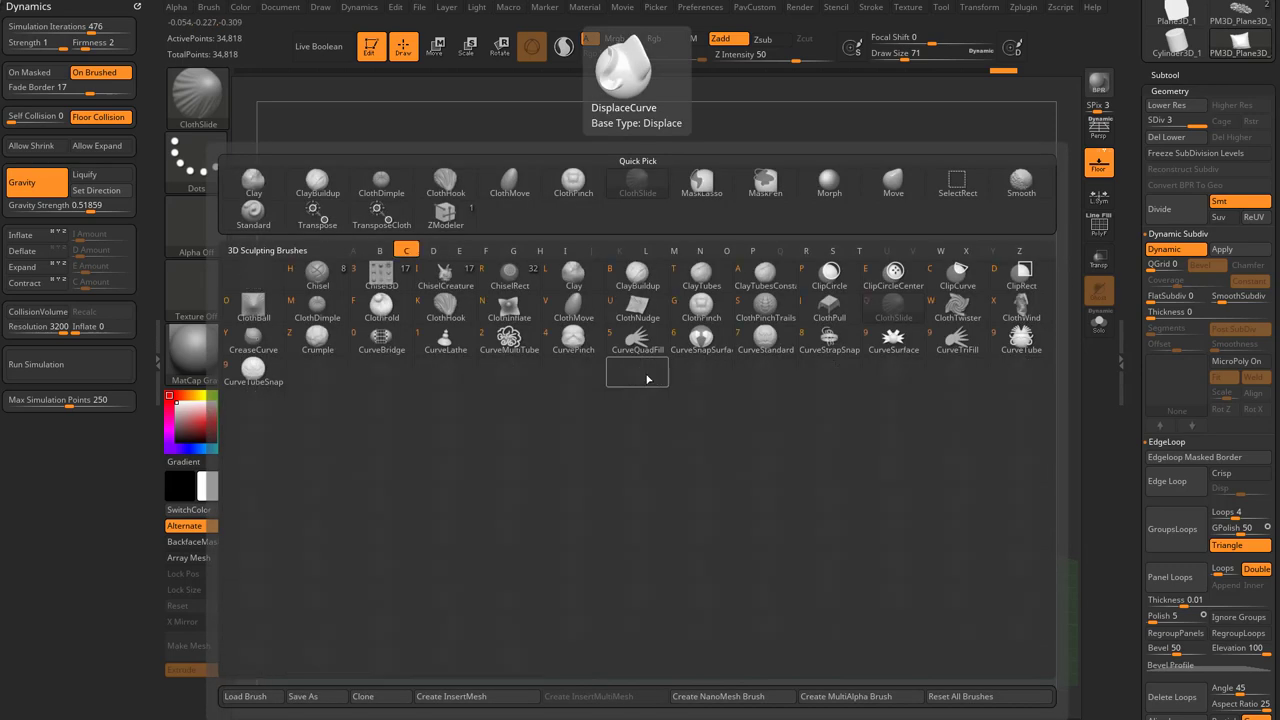
{"action": "left_click", "coordinate": [764, 305]}
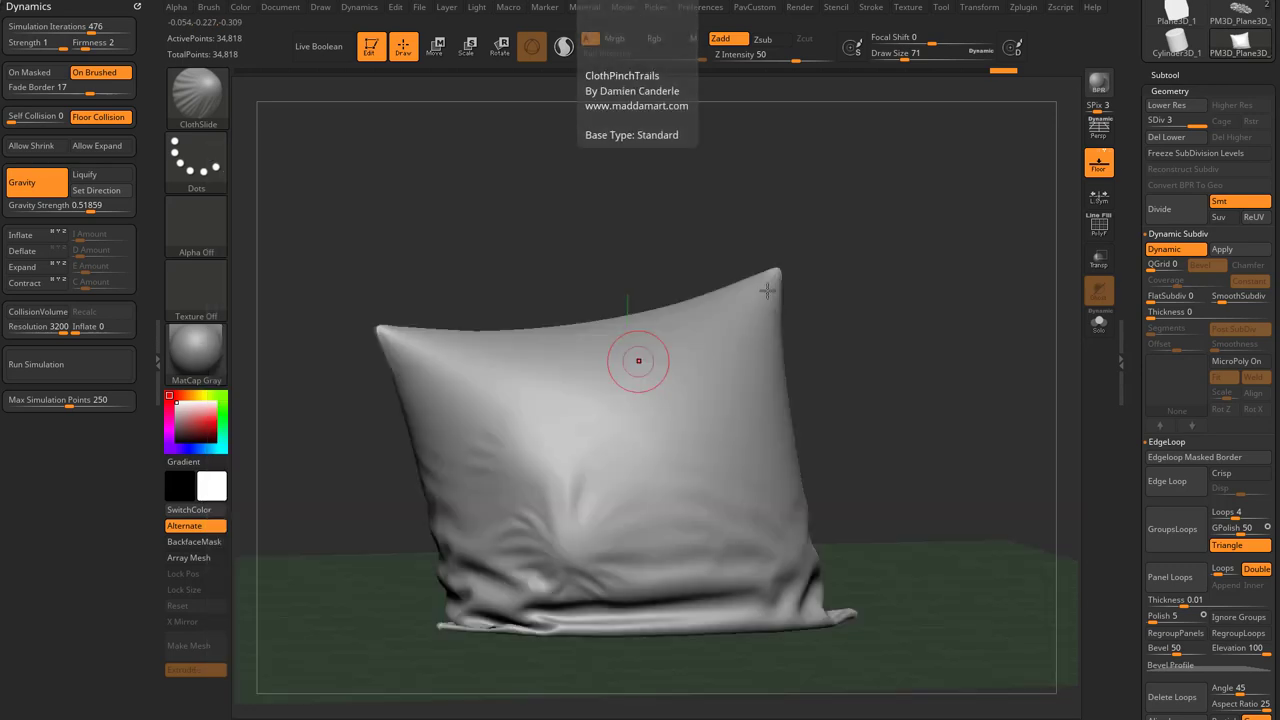
{"action": "left_click_drag", "start_coordinate": [504, 385], "coordinate": [563, 461]}
{"action": "key", "text": "ctrl+z"}
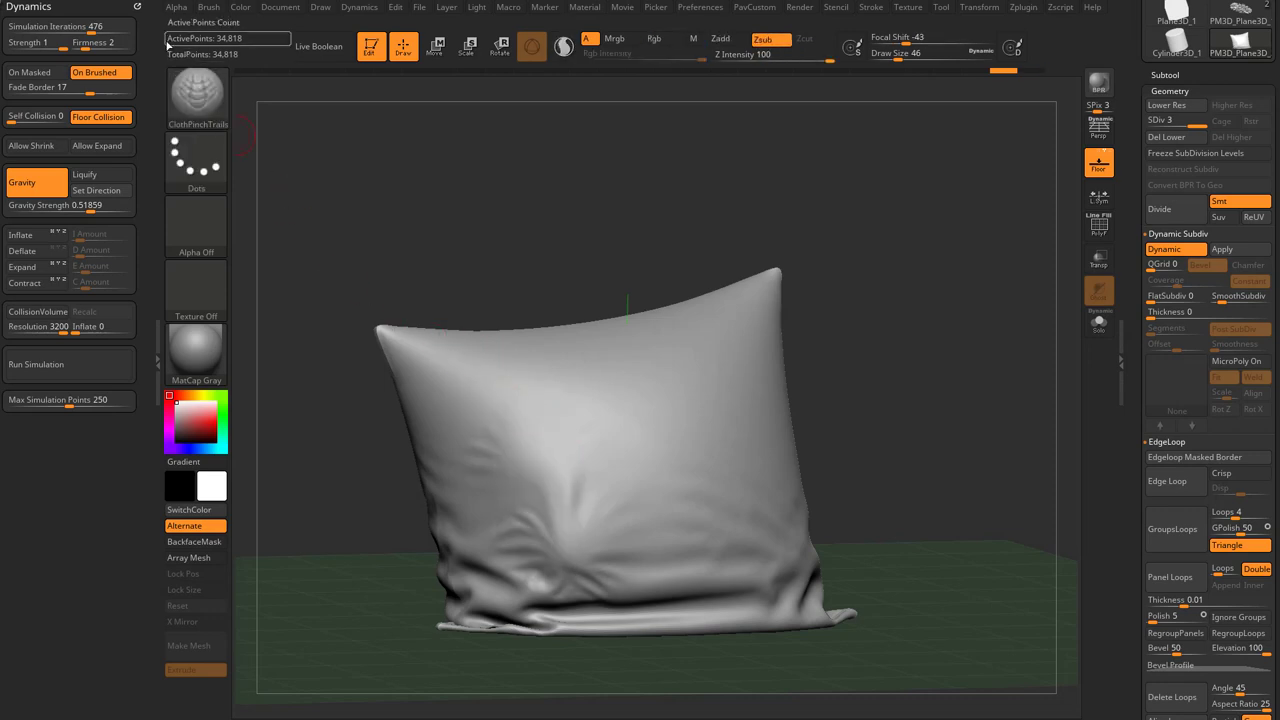
Step: Dock the brush settings, restore their compact brush list, and expand the ClothPinchTrails modifiers that hold the Trails count
{"action": "left_click", "coordinate": [208, 11]}
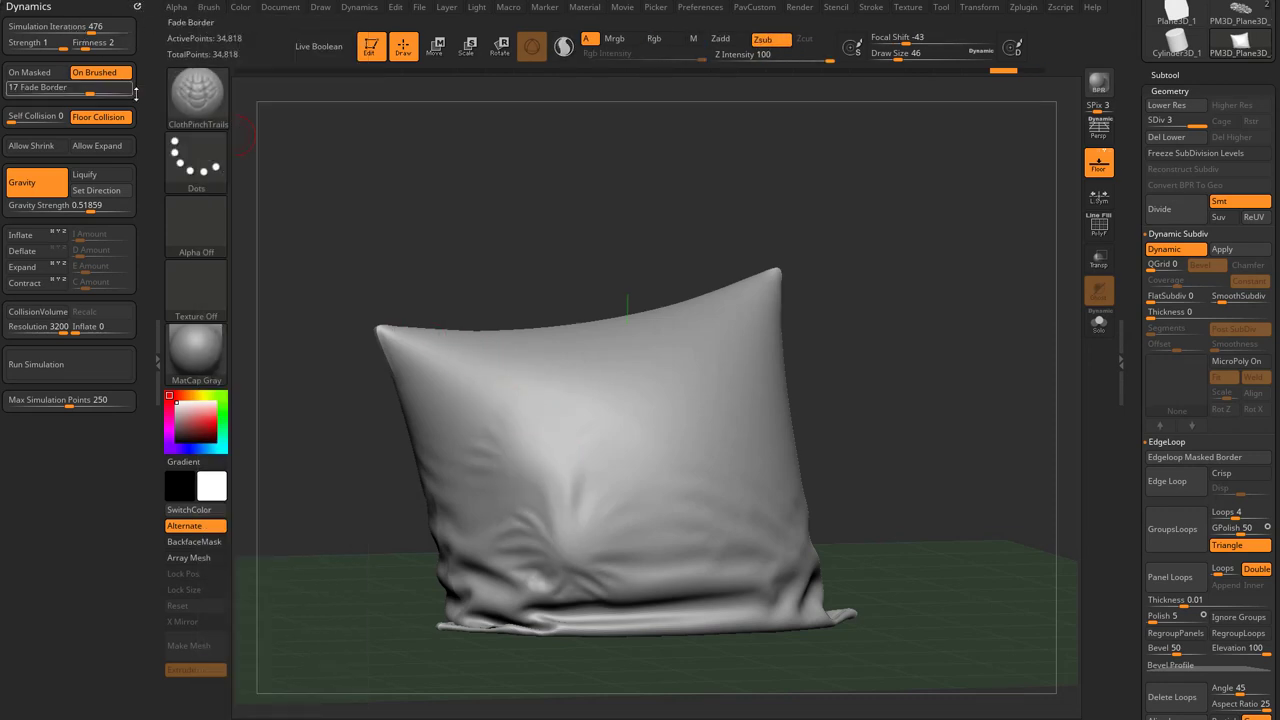
{"action": "left_click", "coordinate": [216, 8]}
{"action": "left_click_drag", "start_coordinate": [208, 23], "coordinate": [86, 29]}
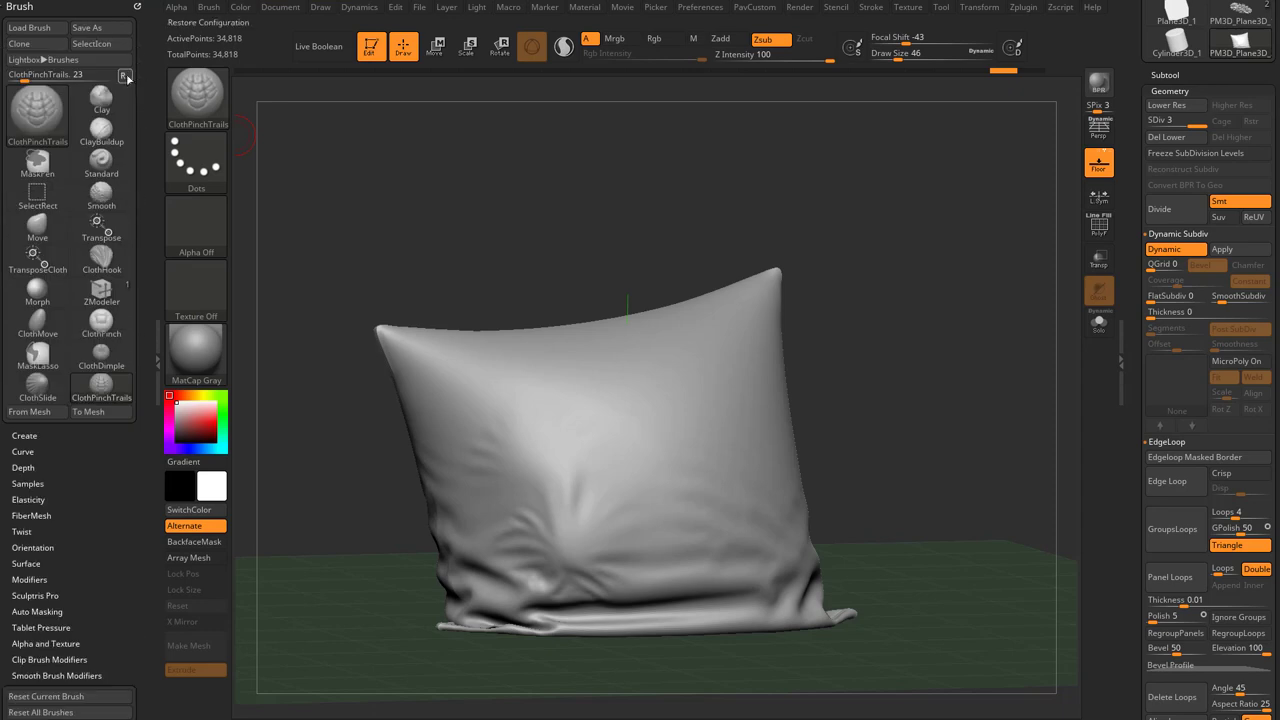
{"action": "left_click", "coordinate": [124, 76]}
{"action": "key", "text": "shift"}
{"action": "left_click", "coordinate": [28, 388]}
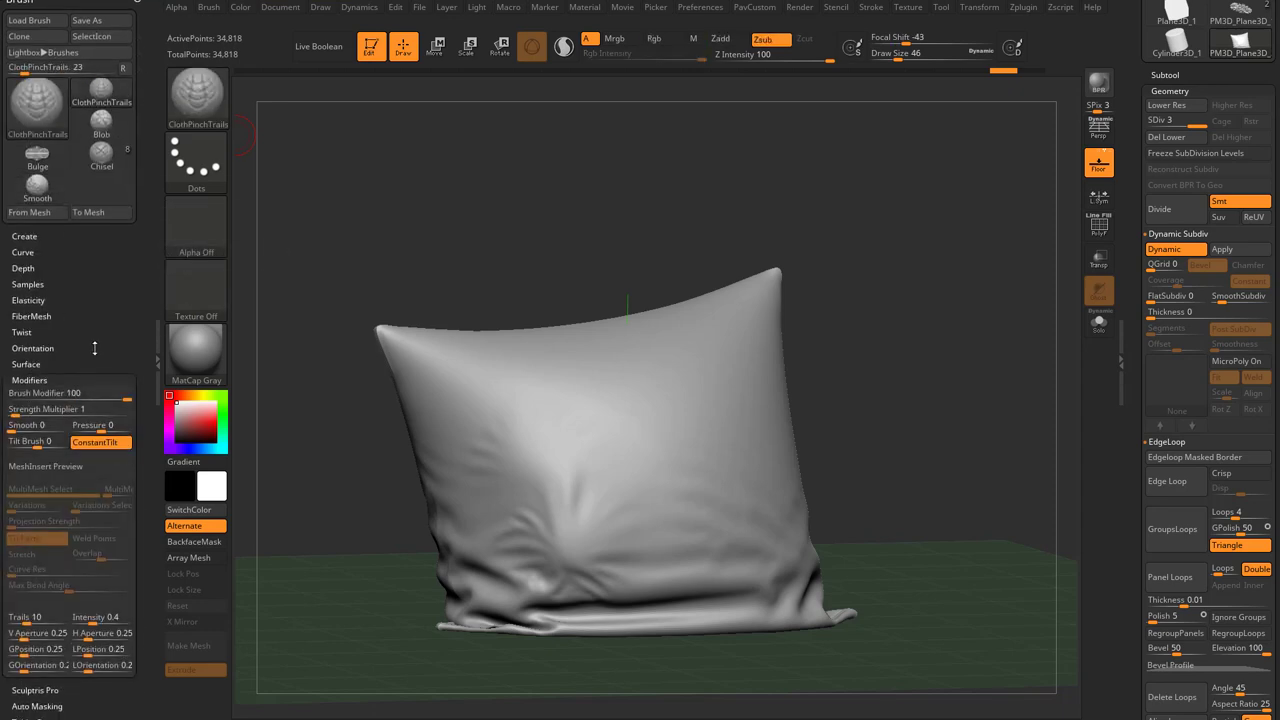
{"action": "key", "text": "ctrl"}
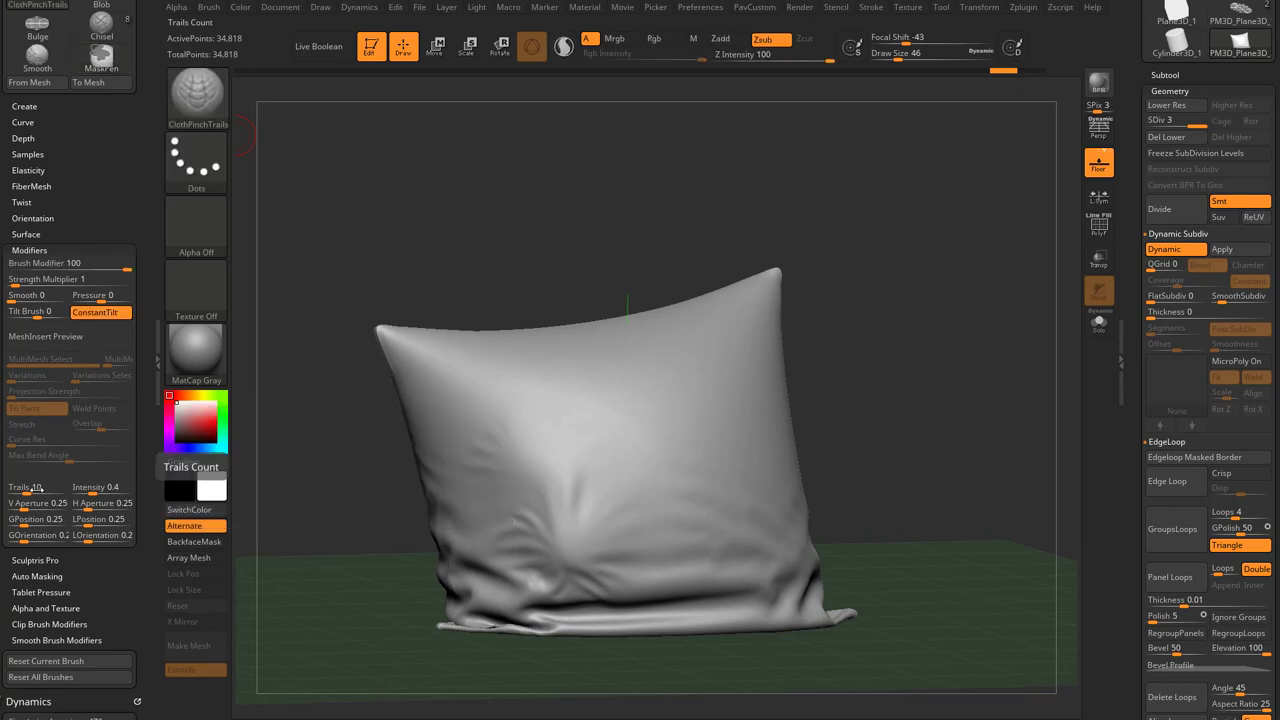
Step: Try a diagonal ClothPinchTrails stroke on the pillow's upper-left front, and undo the sculpting history back to the smooth, uncrumpled pillow
{"action": "left_click_drag", "start_coordinate": [484, 384], "coordinate": [514, 441]}
{"action": "left_click_drag", "start_coordinate": [140, 205], "coordinate": [140, 21]}
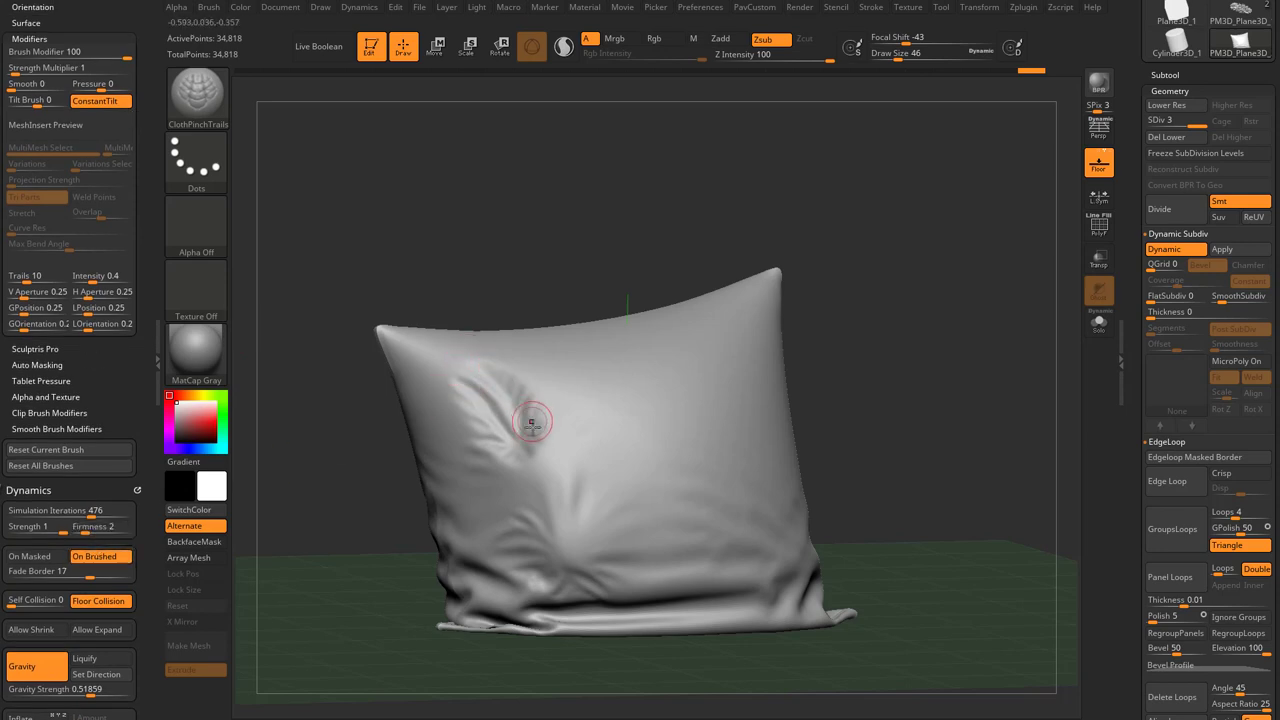
{"action": "key", "text": "ctrl+z"}
{"action": "key", "text": "ctrl+z"}
{"action": "key", "text": "ctrl+z"}
{"action": "key", "text": "ctrl+z"}
{"action": "key", "text": "ctrl+z"}
{"action": "key", "text": "ctrl+z"}
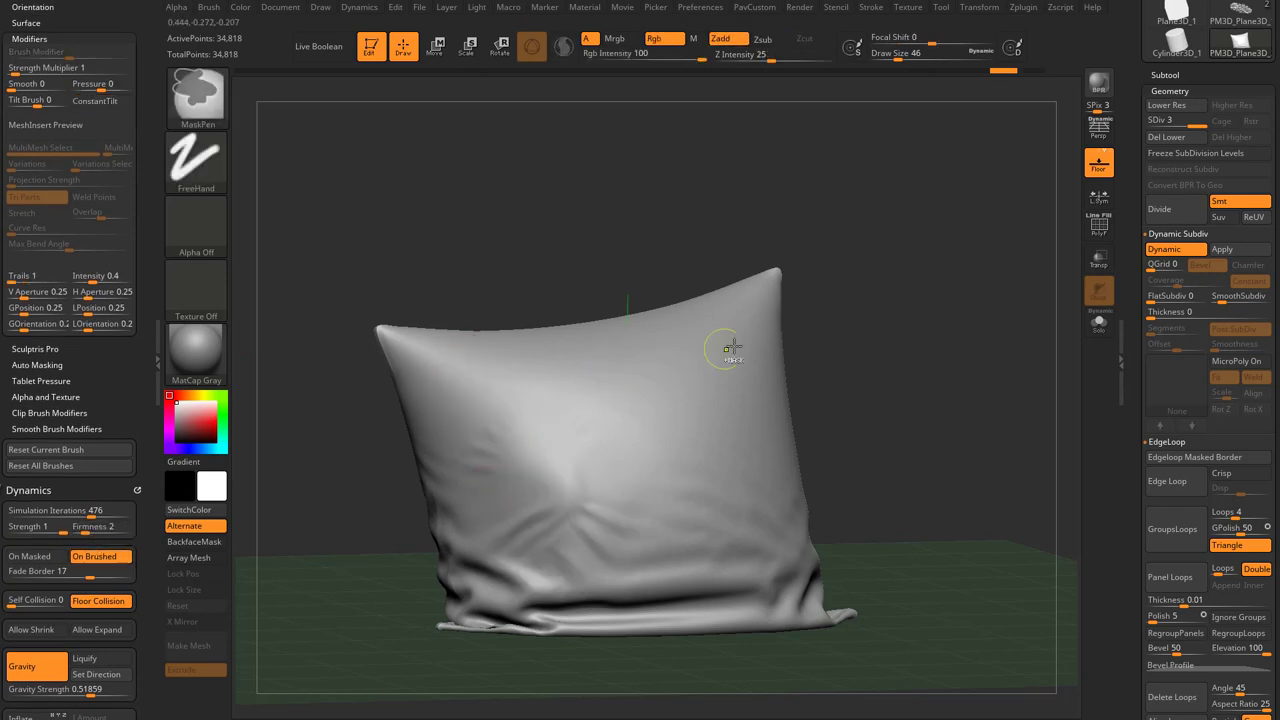
{"action": "key", "text": "ctrl+z"}
{"action": "key", "text": "ctrl+z"}
{"action": "key", "text": "ctrl+z"}
{"action": "key", "text": "ctrl+z"}
{"action": "key", "text": "ctrl+z"}
{"action": "key", "text": "ctrl+z"}
{"action": "key", "text": "ctrl+z"}
{"action": "key", "text": "ctrl+z"}
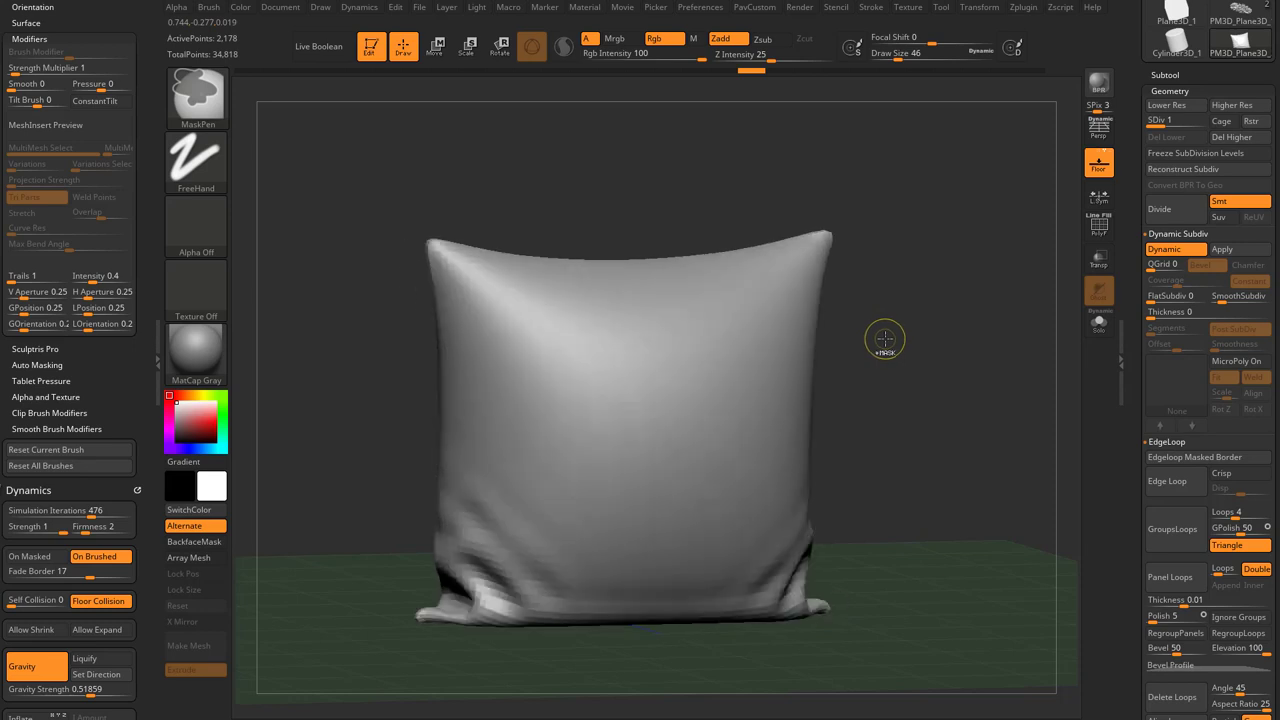
{"action": "left_click_drag", "start_coordinate": [966, 393], "coordinate": [984, 376]}
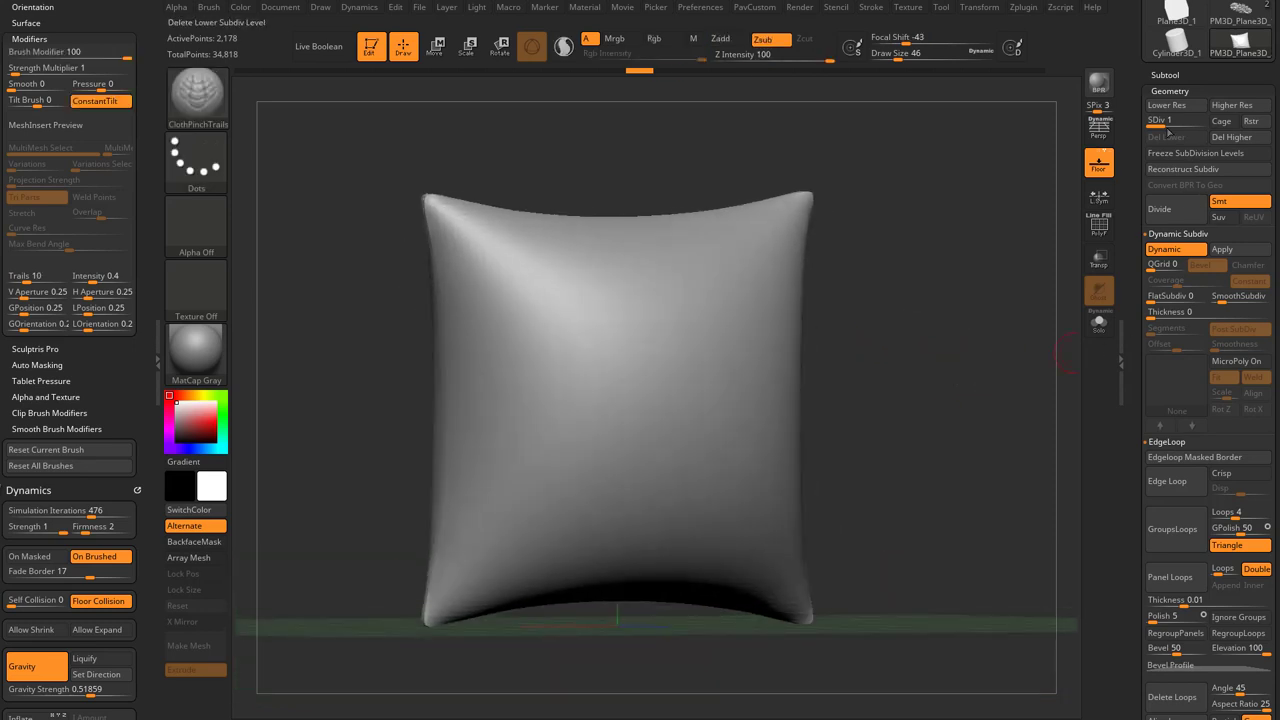
Step: Raise the pillow to subdivision level 3 and test vertical ClothPinchTrails strokes with Trails at 10 down its left side
{"action": "left_click", "coordinate": [1195, 122]}
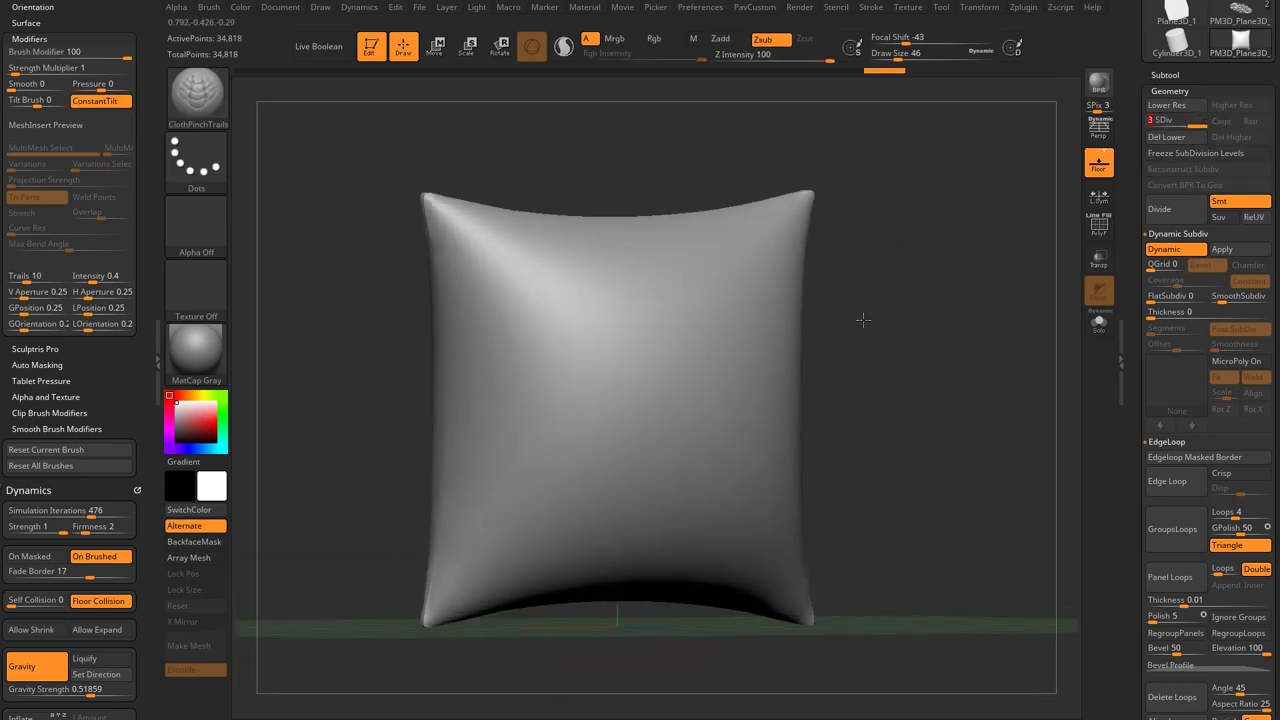
{"action": "left_click_drag", "start_coordinate": [963, 397], "coordinate": [983, 404]}
{"action": "left_click_drag", "start_coordinate": [962, 330], "coordinate": [968, 320], "text": "alt"}
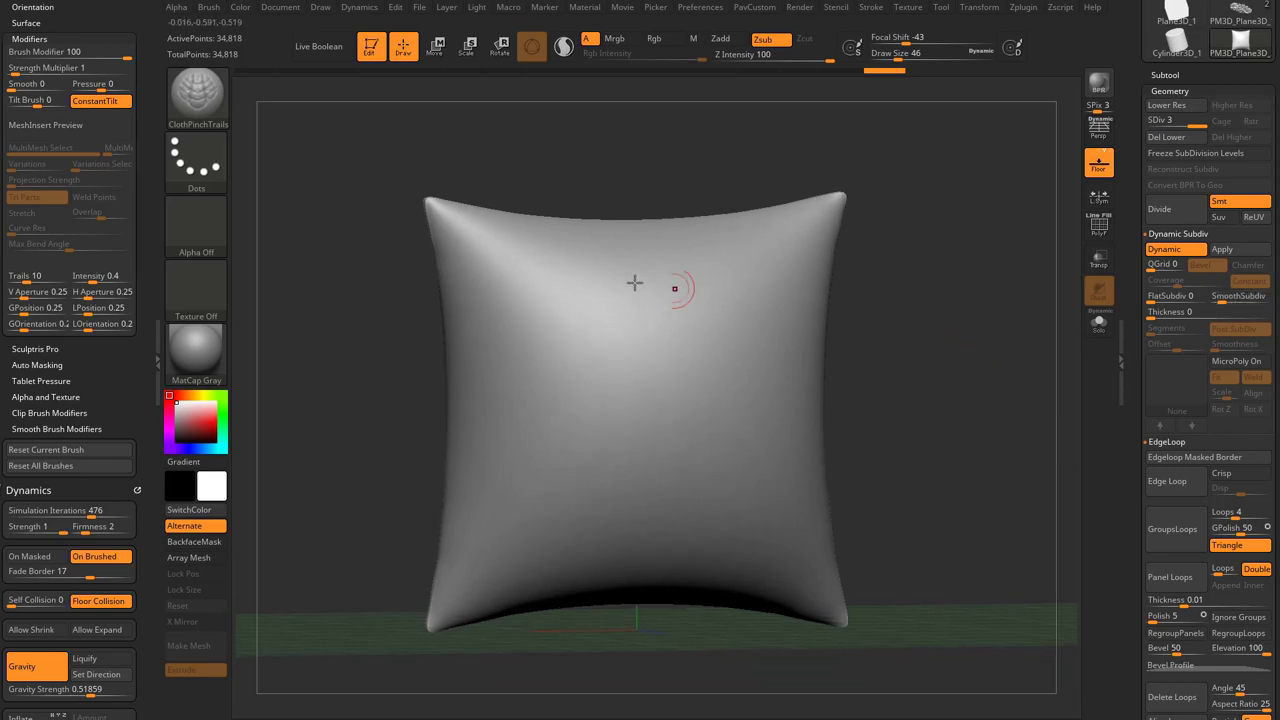
{"action": "left_click_drag", "start_coordinate": [519, 280], "coordinate": [532, 412]}
{"action": "left_click_drag", "start_coordinate": [512, 292], "coordinate": [546, 516]}
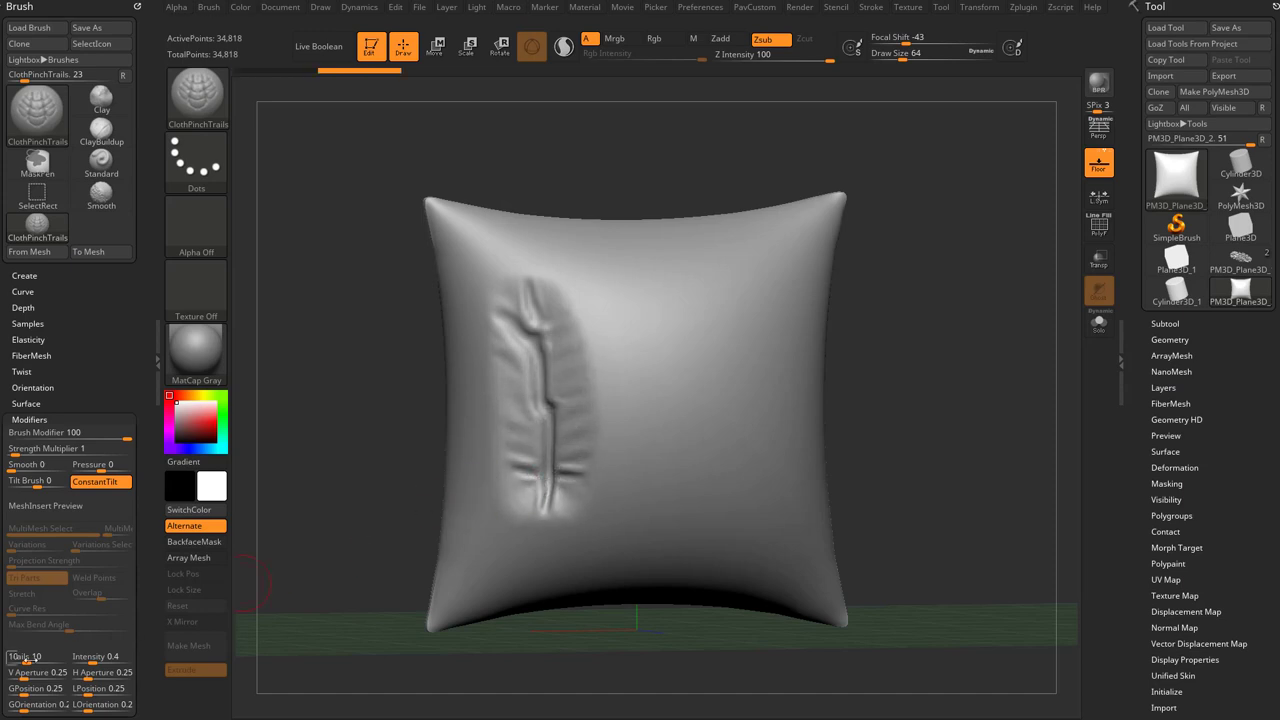
Step: Undo the test pinch and retry vertical ClothPinchTrails strokes down the pillow's left side, undoing each one
{"action": "left_click_drag", "start_coordinate": [106, 643], "coordinate": [106, 539]}
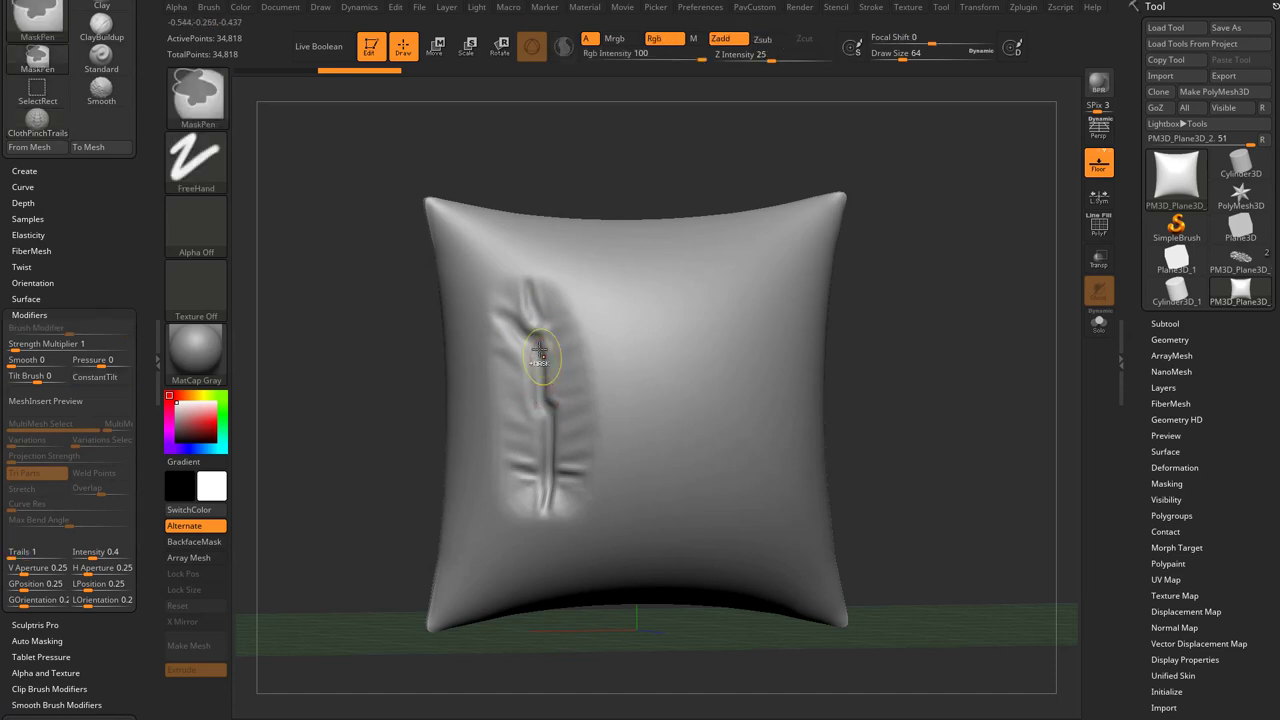
{"action": "key", "text": "ctrl+z"}
{"action": "left_click_drag", "start_coordinate": [500, 257], "coordinate": [520, 455]}
{"action": "key", "text": "ctrl+z"}
{"action": "left_click_drag", "start_coordinate": [500, 268], "coordinate": [521, 450]}
{"action": "key", "text": "ctrl+z"}
{"action": "mouse_move", "coordinate": [503, 278]}
{"action": "left_mouse_down"}
{"action": "mouse_move", "coordinate": [526, 520]}
{"action": "mouse_move", "coordinate": [509, 282]}
{"action": "mouse_move", "coordinate": [513, 530]}
{"action": "left_mouse_up"}
{"action": "key", "text": "ctrl+z"}
{"action": "key", "text": "ctrl+z"}
Step: Pinch vertical strokes down the pillow's left side and middle with Trails at 100 and draw size 120
{"action": "key", "text": "bracketright"}
{"action": "left_click_drag", "start_coordinate": [511, 293], "coordinate": [514, 525]}
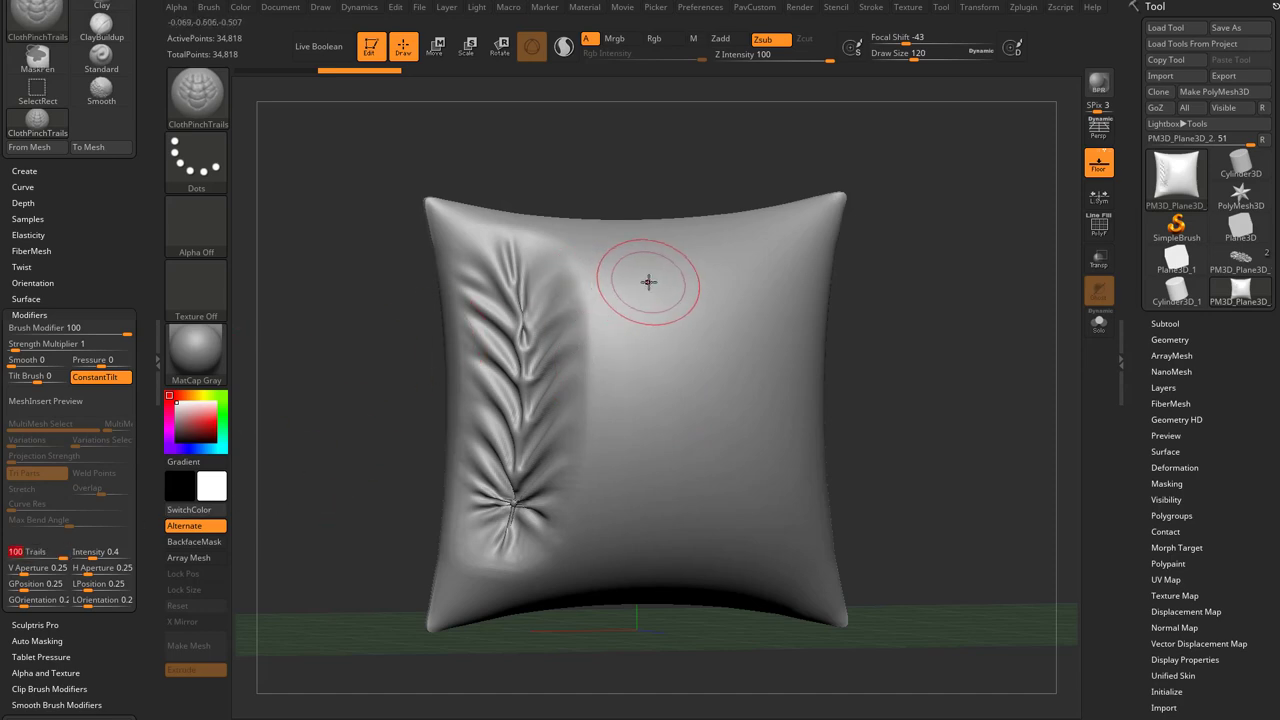
{"action": "left_click_drag", "start_coordinate": [648, 283], "coordinate": [639, 500]}
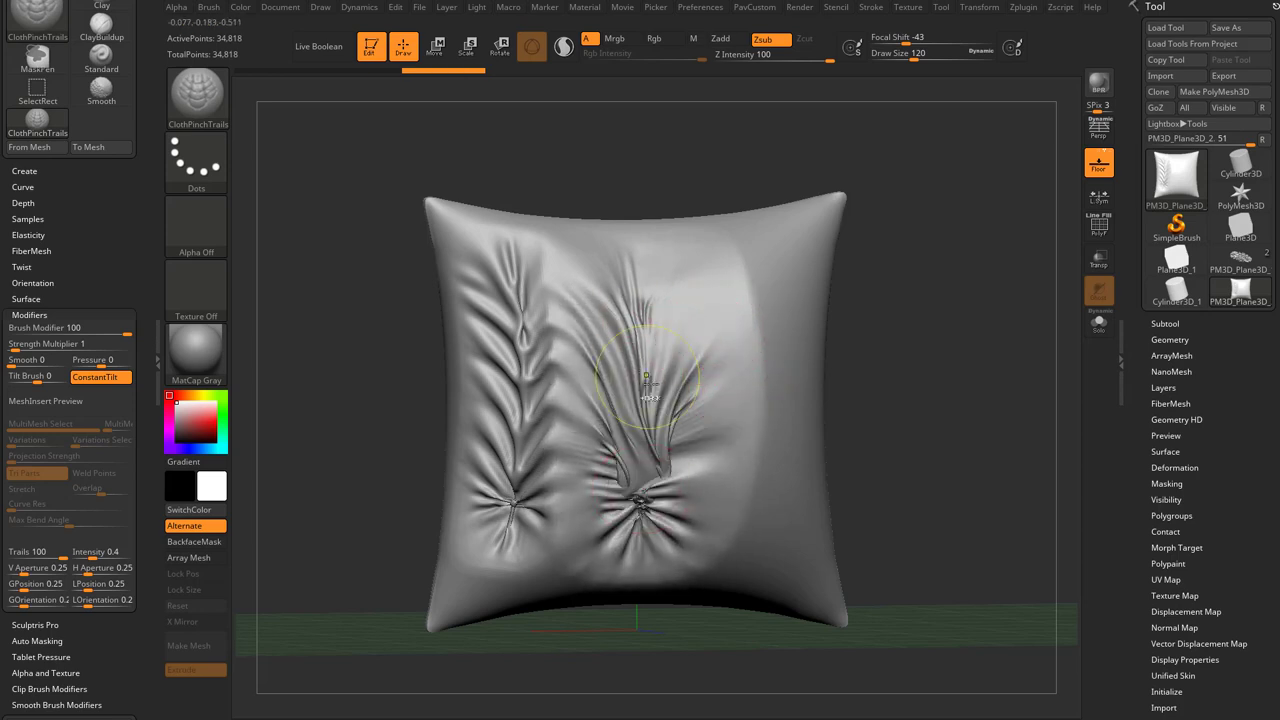
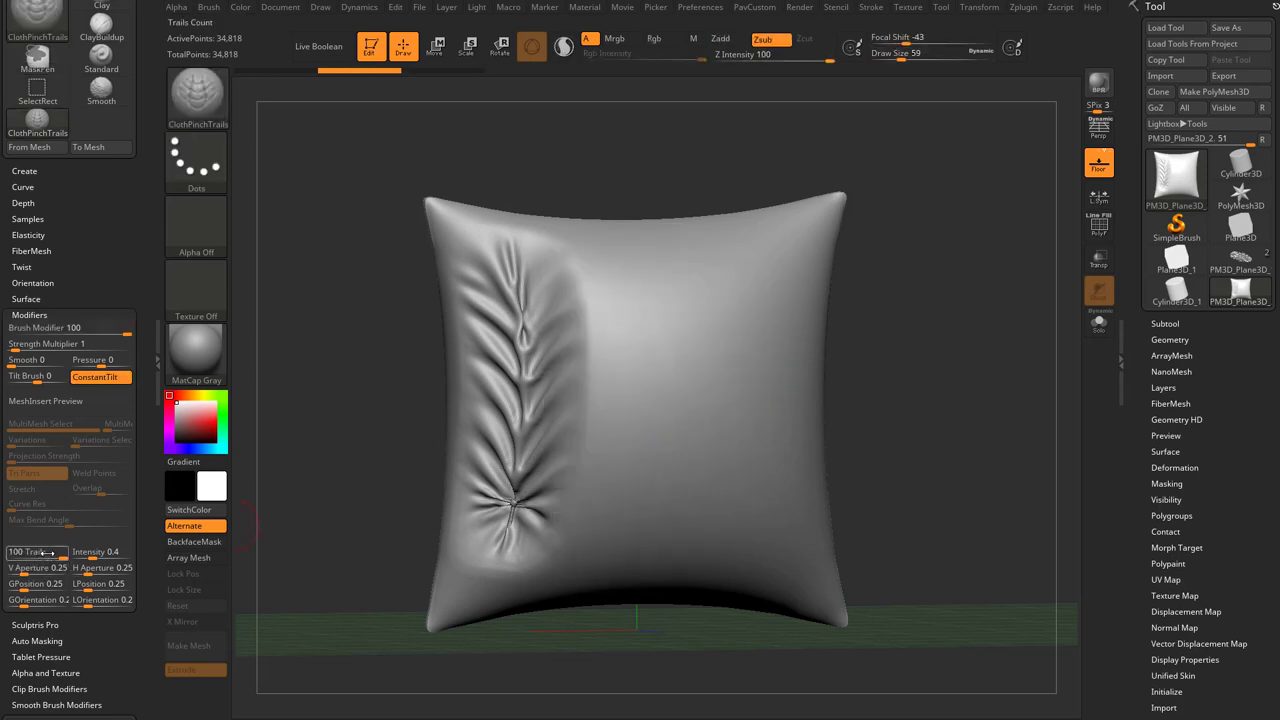
Step: Try short vertical strokes on the pillow's upper middle, using draw size 65 and Trails at 30, and undo them
{"action": "left_click_drag", "start_coordinate": [610, 270], "coordinate": [612, 410]}
{"action": "key", "text": "ctrl+z"}
{"action": "key", "text": "s"}
{"action": "left_click", "coordinate": [636, 330]}
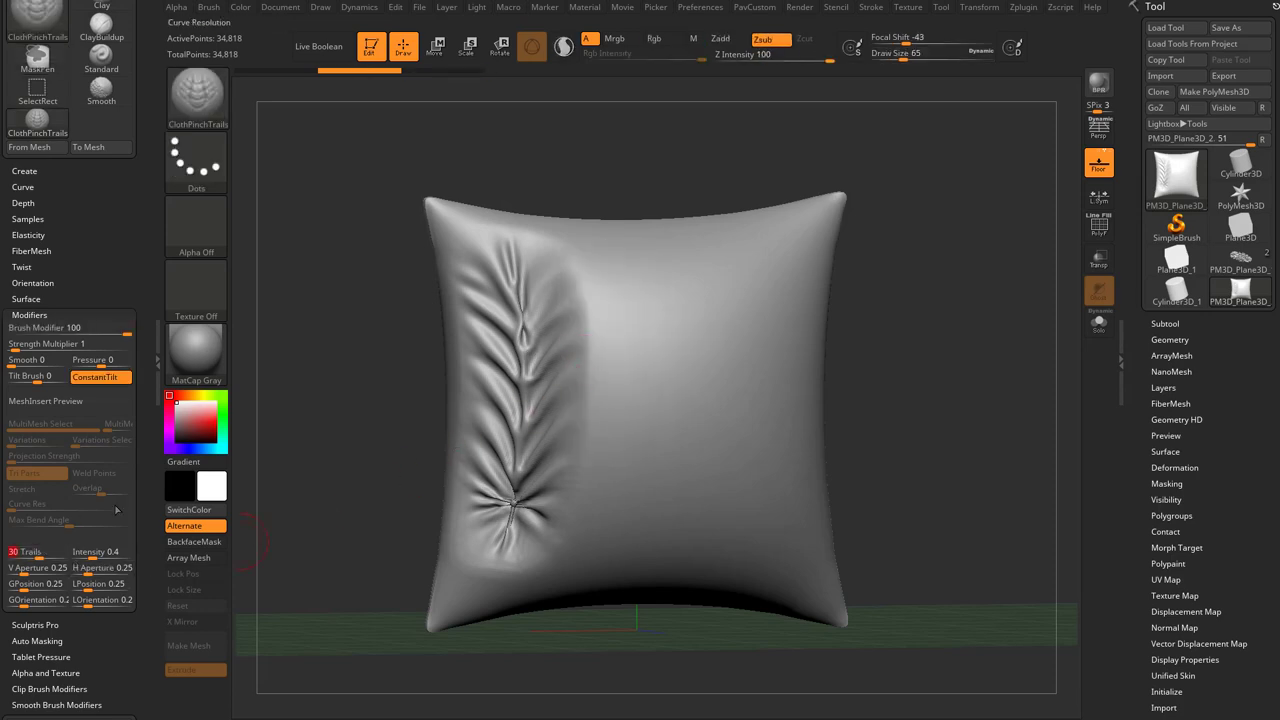
{"action": "left_click_drag", "start_coordinate": [634, 273], "coordinate": [630, 390]}
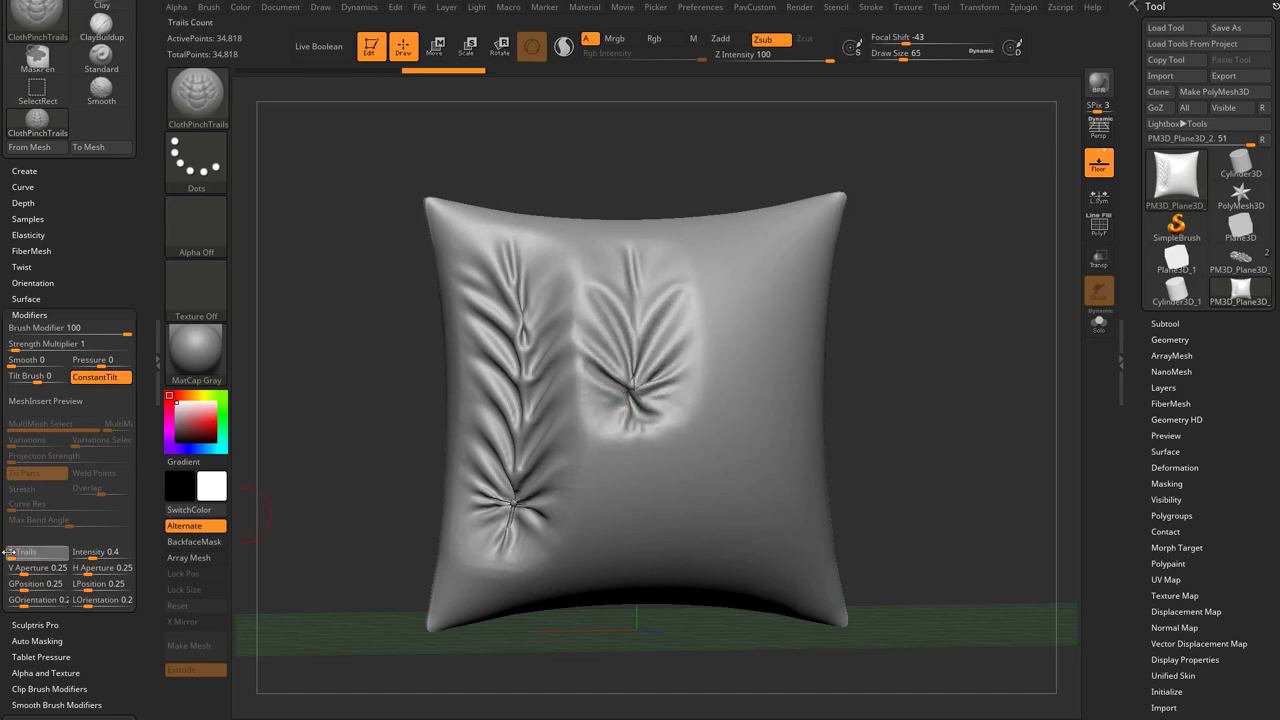
{"action": "key", "text": "ctrl+z"}
Step: Compare long vertical strokes down the pillow's middle with Trails at 1 and at 19, and undo all the test folds
{"action": "left_click_drag", "start_coordinate": [612, 275], "coordinate": [622, 530]}
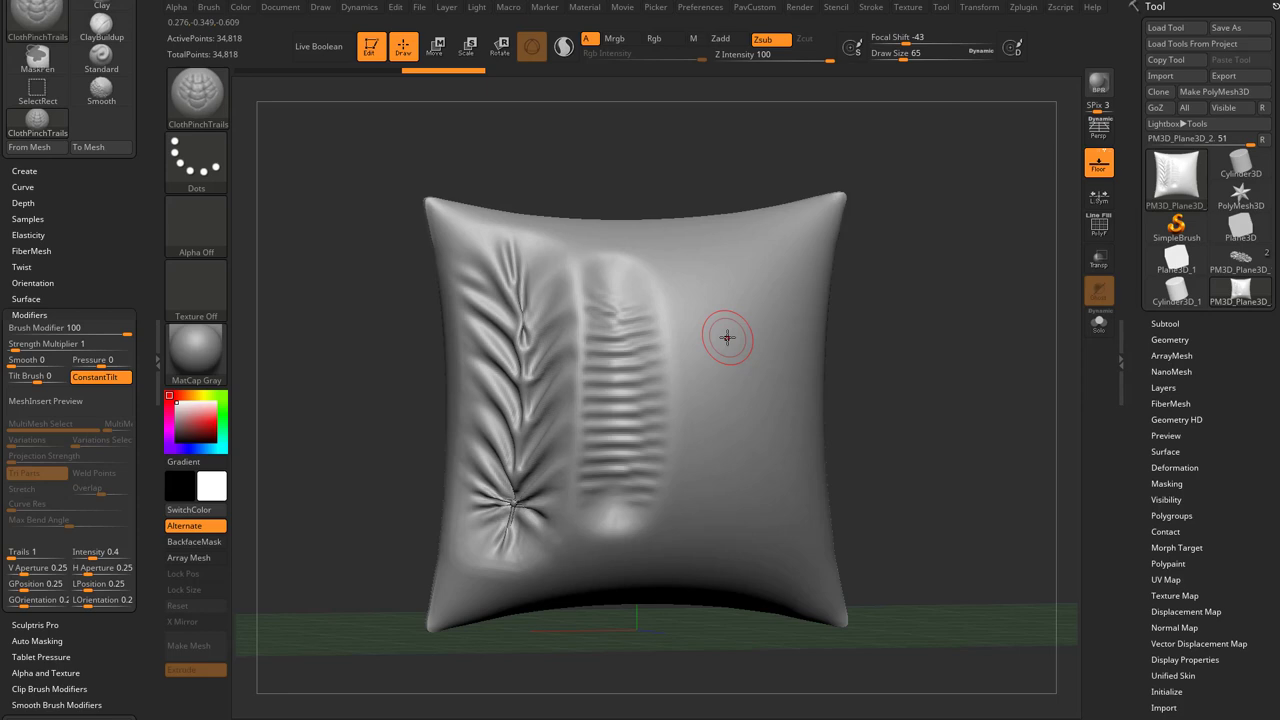
{"action": "key", "text": "ctrl+z"}
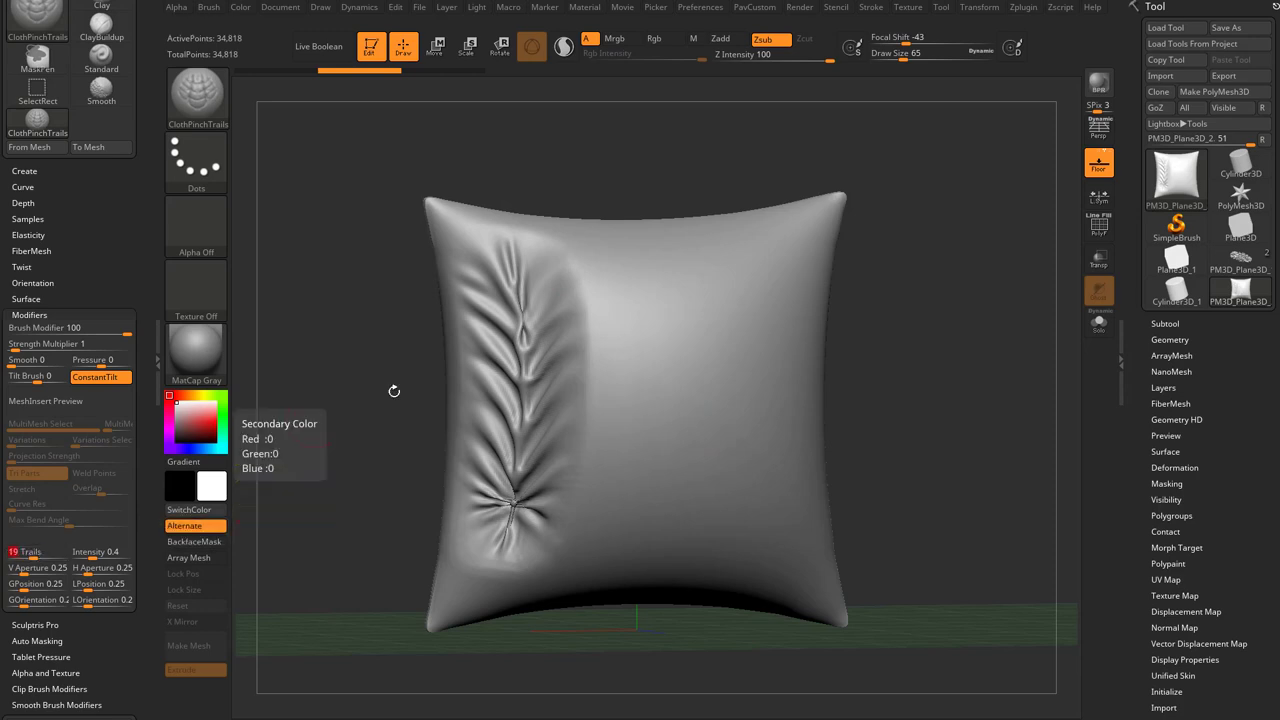
{"action": "mouse_move", "coordinate": [631, 273]}
{"action": "left_mouse_down"}
{"action": "mouse_move", "coordinate": [627, 466]}
{"action": "mouse_move", "coordinate": [588, 563]}
{"action": "left_mouse_up"}
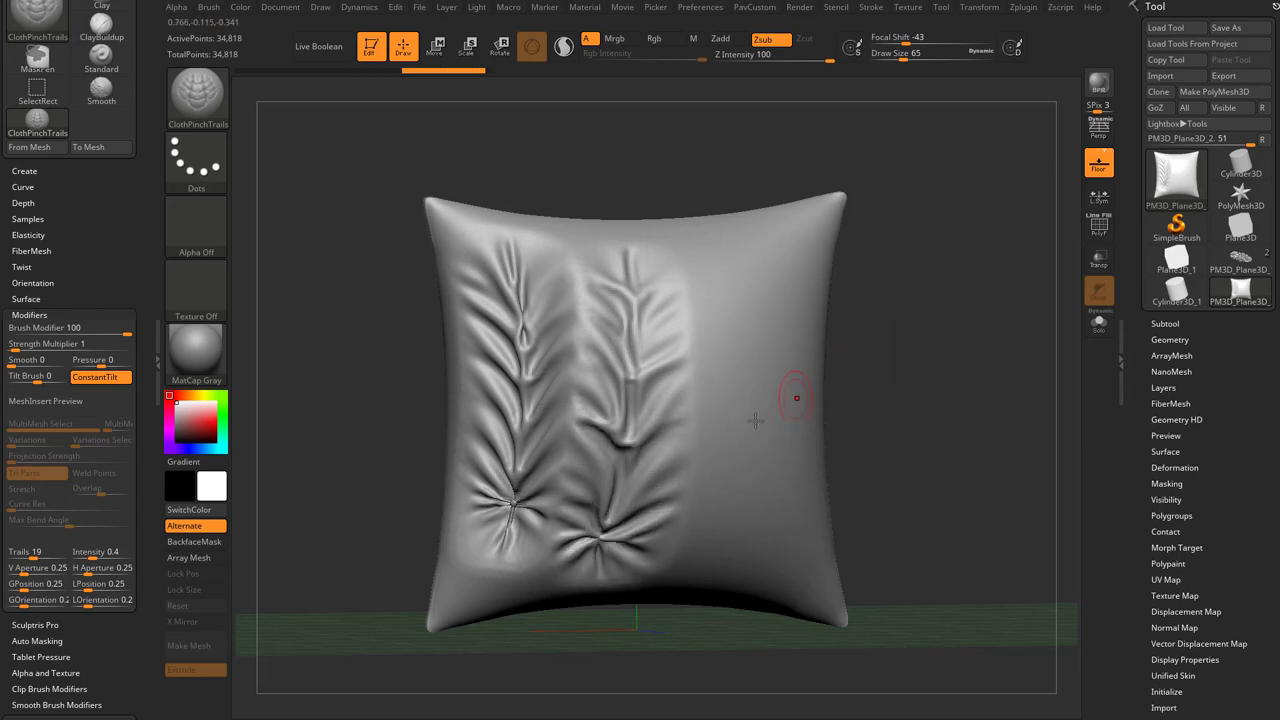
{"action": "left_click_drag", "start_coordinate": [872, 384], "coordinate": [905, 403]}
{"action": "key", "text": "ctrl+z"}
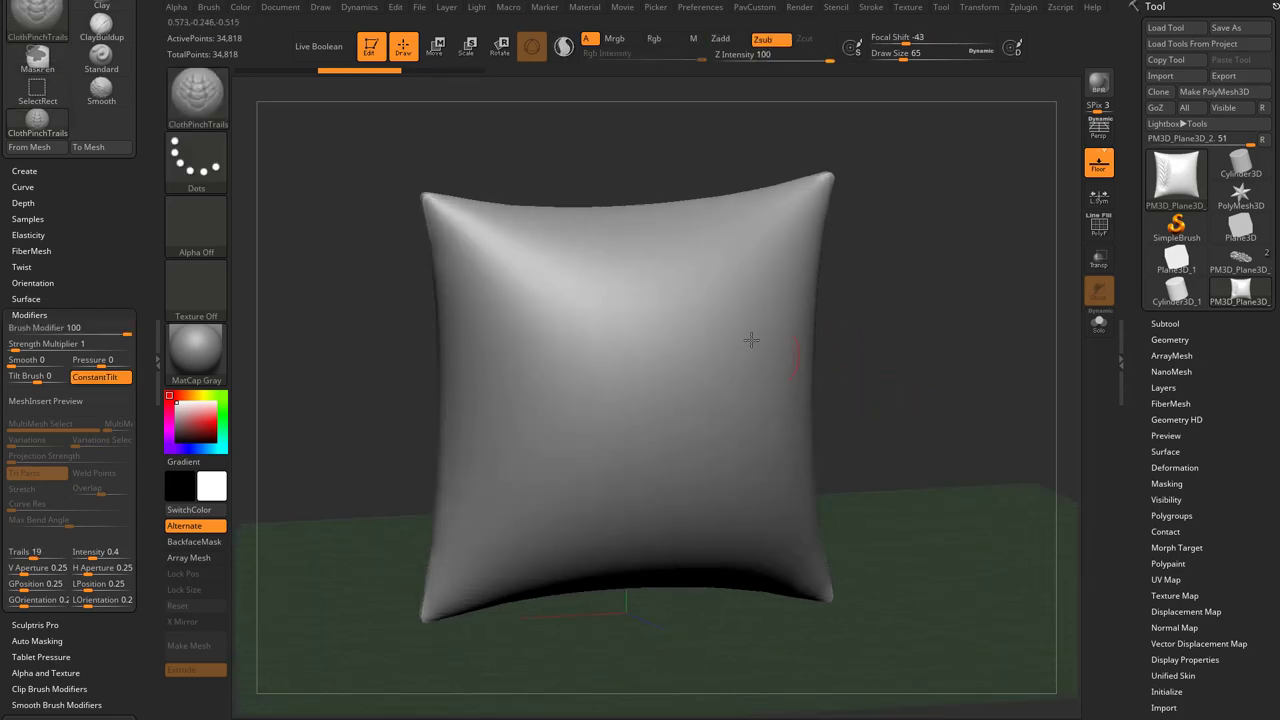
Step: Undo a trial pinch on the pillow's left side and divide the mesh to subdivision level 4
{"action": "left_click_drag", "start_coordinate": [504, 258], "coordinate": [508, 464]}
{"action": "key", "text": "ctrl+z"}
{"action": "key", "text": "ctrl+d"}
Step: Try vertical strokes with Trails at 19 and draw size 56 down the denser pillow's left side, undoing each one
{"action": "key", "text": "s"}
{"action": "left_click_drag", "start_coordinate": [498, 385], "coordinate": [503, 385]}
{"action": "left_click_drag", "start_coordinate": [506, 258], "coordinate": [487, 491]}
{"action": "key", "text": "ctrl+z"}
{"action": "left_click_drag", "start_coordinate": [494, 274], "coordinate": [490, 505]}
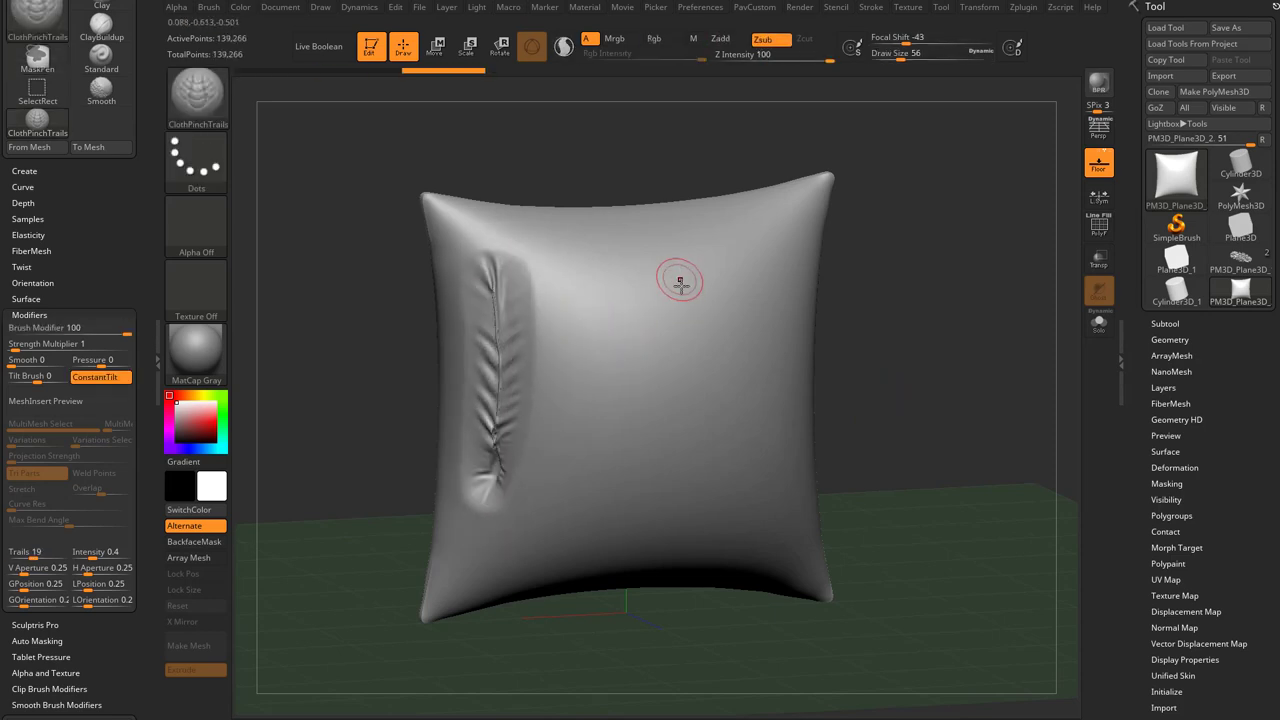
{"action": "key", "text": "ctrl+z"}
Step: Expand the Geometry settings to check the pillow's subdivision level
{"action": "left_click_drag", "start_coordinate": [871, 300], "coordinate": [844, 303]}
{"action": "left_click", "coordinate": [1167, 338]}
{"action": "left_click_drag", "start_coordinate": [1137, 416], "coordinate": [1137, 252]}
{"action": "left_click", "coordinate": [1178, 318]}
{"action": "left_click_drag", "start_coordinate": [1138, 342], "coordinate": [1138, 314]}
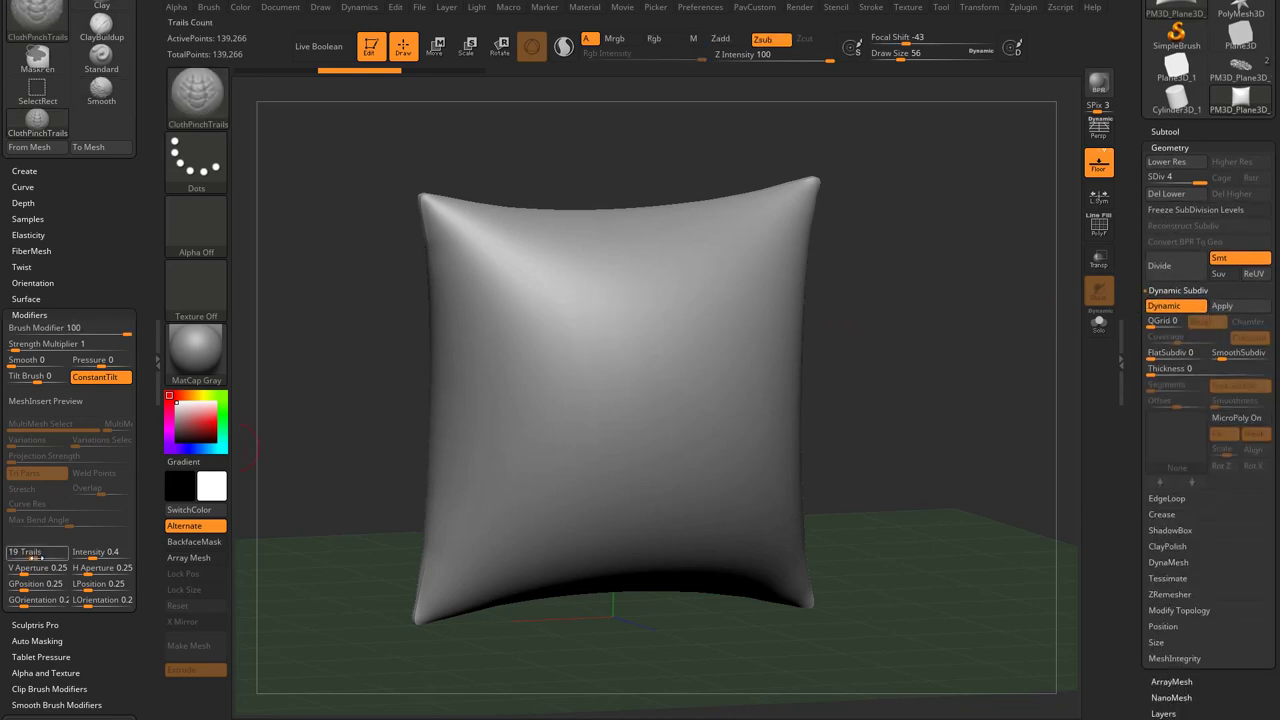
Step: Test vertical strokes with Trails at 1 down the pillow's left side, undoing the first and repeating it
{"action": "left_click_drag", "start_coordinate": [487, 287], "coordinate": [484, 379]}
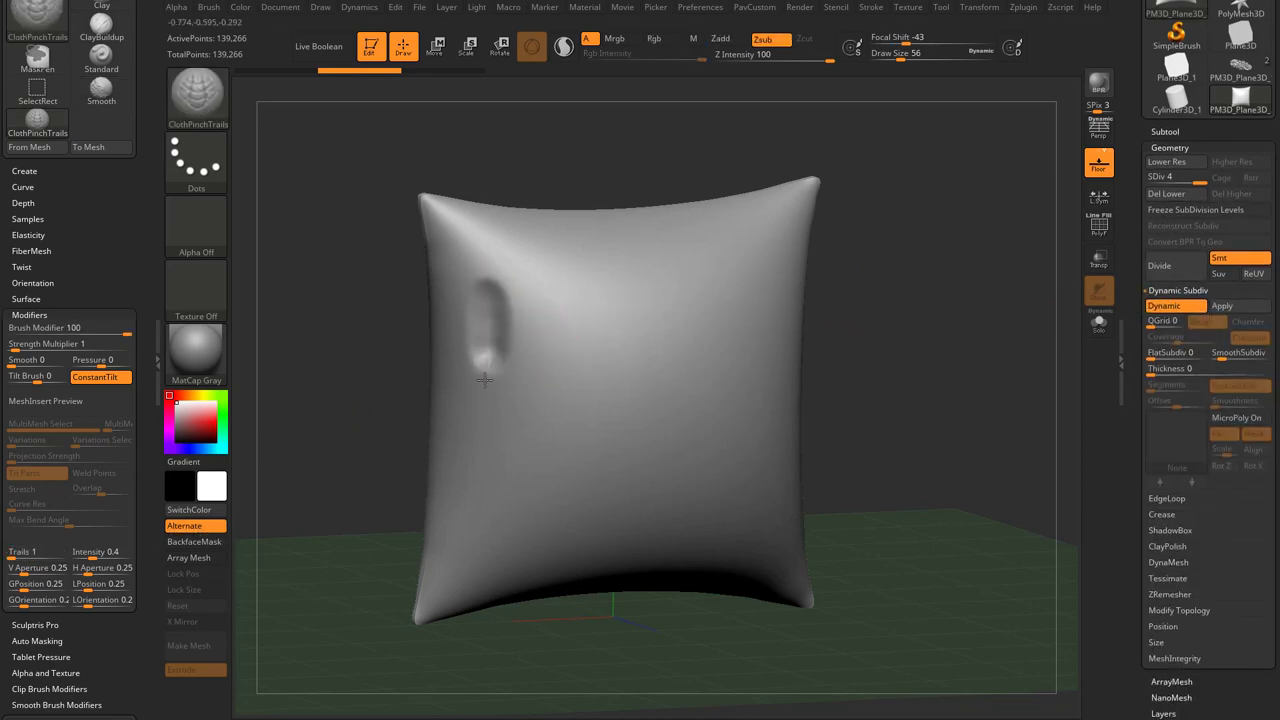
{"action": "left_click_drag", "start_coordinate": [482, 434], "coordinate": [482, 438]}
{"action": "key", "text": "ctrl+z"}
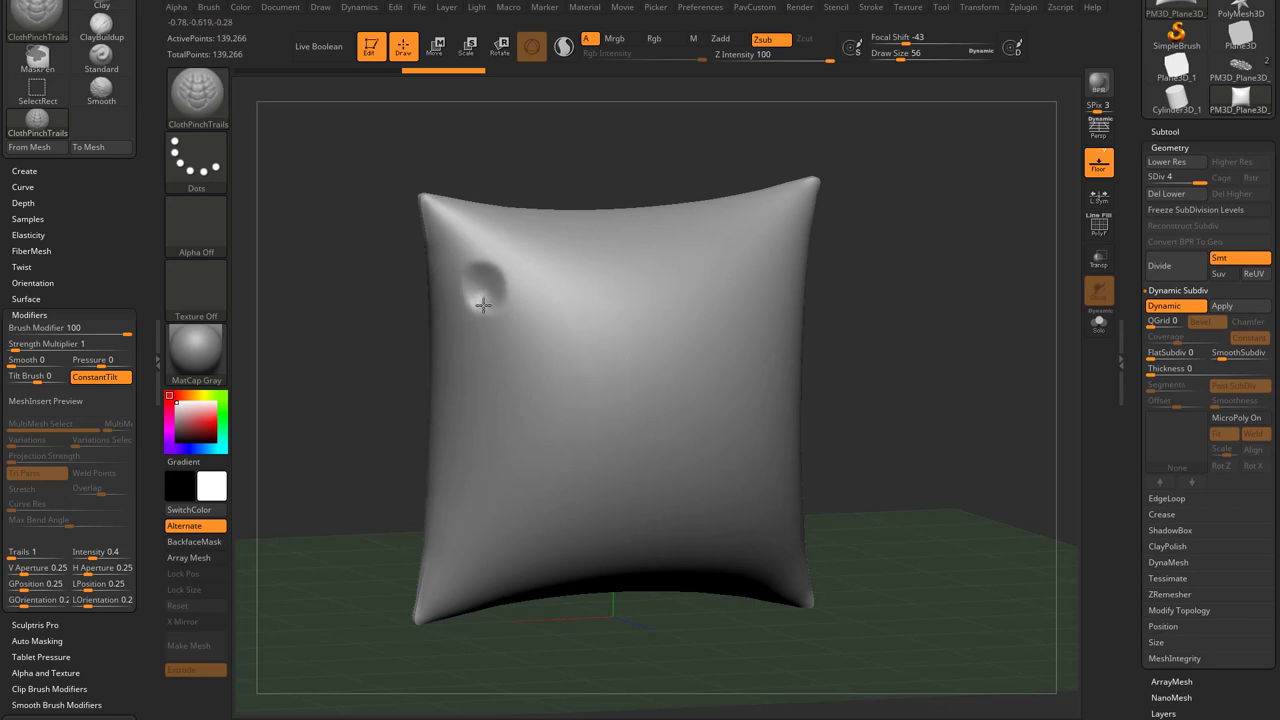
{"action": "left_click_drag", "start_coordinate": [483, 379], "coordinate": [475, 473]}
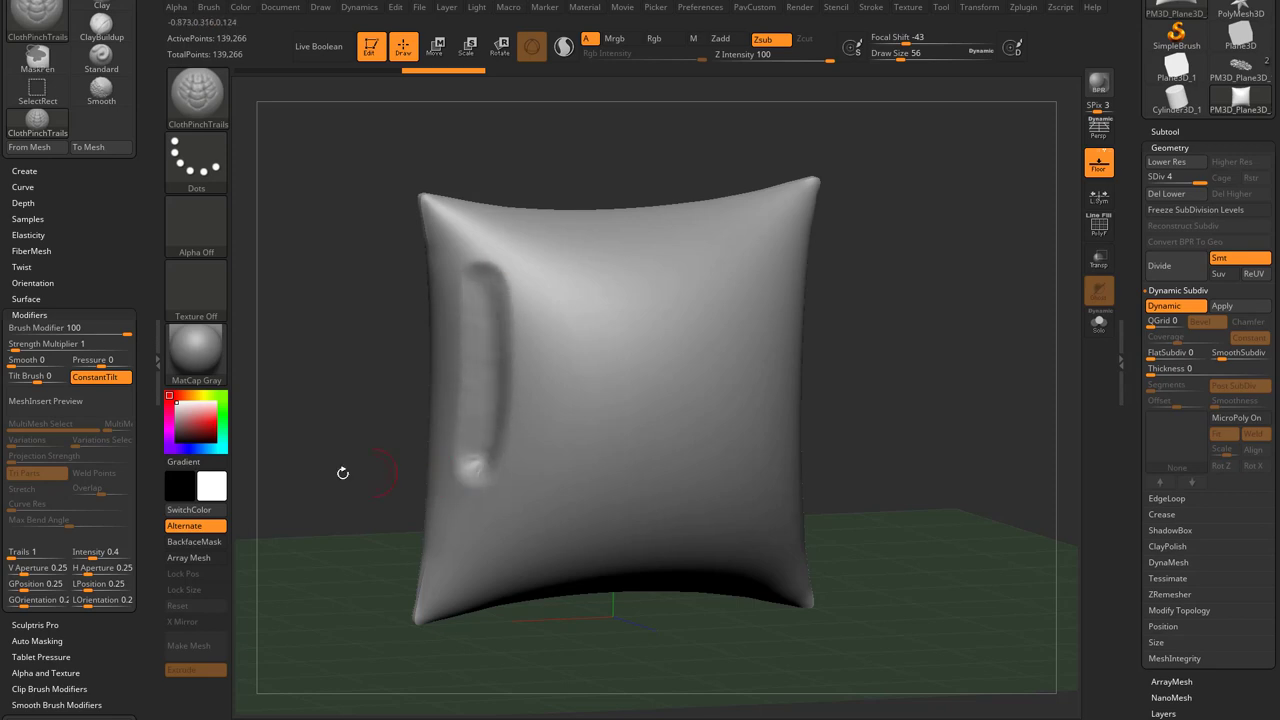
Step: Try further vertical strokes beside the single-trail one, set Trails to 11, and undo all the test strokes
{"action": "left_click_drag", "start_coordinate": [568, 279], "coordinate": [541, 500]}
{"action": "key", "text": "ctrl+z"}
{"action": "left_click", "coordinate": [27, 554]}
{"action": "left_click_drag", "start_coordinate": [559, 272], "coordinate": [530, 517]}
{"action": "key", "text": "ctrl+z"}
{"action": "key", "text": "ctrl+z"}
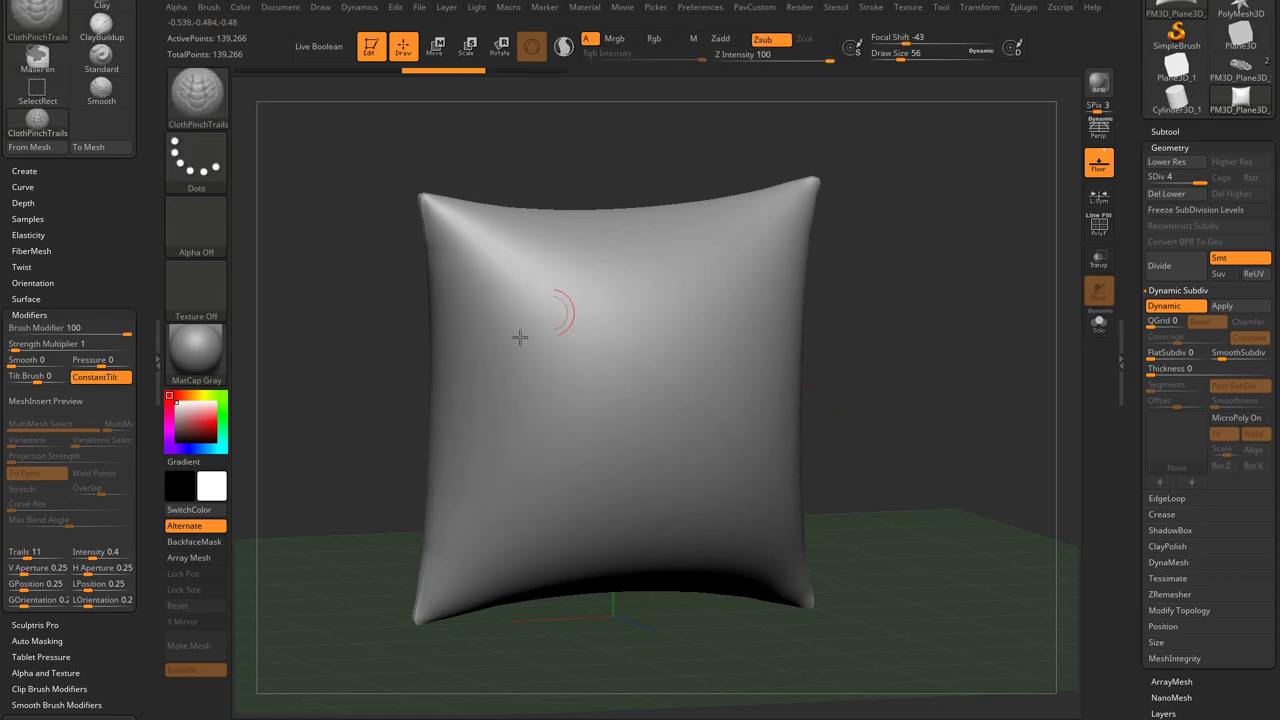
Step: Review the stroke settings and try ClothPinchTrails strokes at several brush sizes on the left-centre of the pillow
{"action": "left_click", "coordinate": [871, 7]}
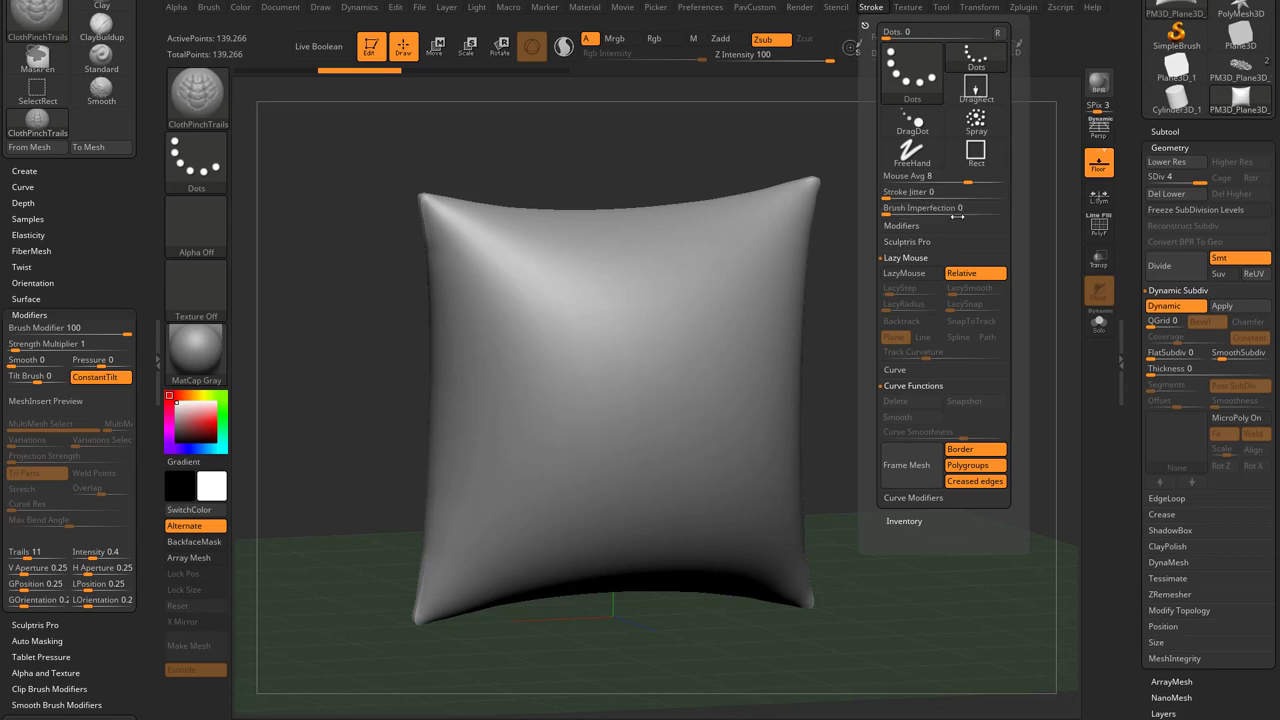
{"action": "key", "text": "s"}
{"action": "mouse_move", "coordinate": [554, 392]}
{"action": "left_mouse_down"}
{"action": "mouse_move", "coordinate": [522, 408]}
{"action": "mouse_move", "coordinate": [540, 398]}
{"action": "mouse_move", "coordinate": [544, 412]}
{"action": "mouse_move", "coordinate": [545, 396]}
{"action": "mouse_move", "coordinate": [579, 467]}
{"action": "left_mouse_up"}
{"action": "key", "text": "ctrl+z"}
{"action": "key", "text": "s"}
{"action": "left_click", "coordinate": [544, 408]}
{"action": "key", "text": "ctrl+z"}
{"action": "key", "text": "ctrl+z"}
{"action": "key", "text": "s"}
{"action": "left_click", "coordinate": [536, 421]}
{"action": "key", "text": "ctrl+z"}
{"action": "left_click_drag", "start_coordinate": [503, 363], "coordinate": [605, 405]}
Step: Try another large stroke across the crinkled patch, and undo all the crinkle strokes back to the smooth pillow
{"action": "left_click_drag", "start_coordinate": [76, 641], "coordinate": [73, 566]}
{"action": "left_click", "coordinate": [38, 222]}
{"action": "left_click", "coordinate": [30, 220]}
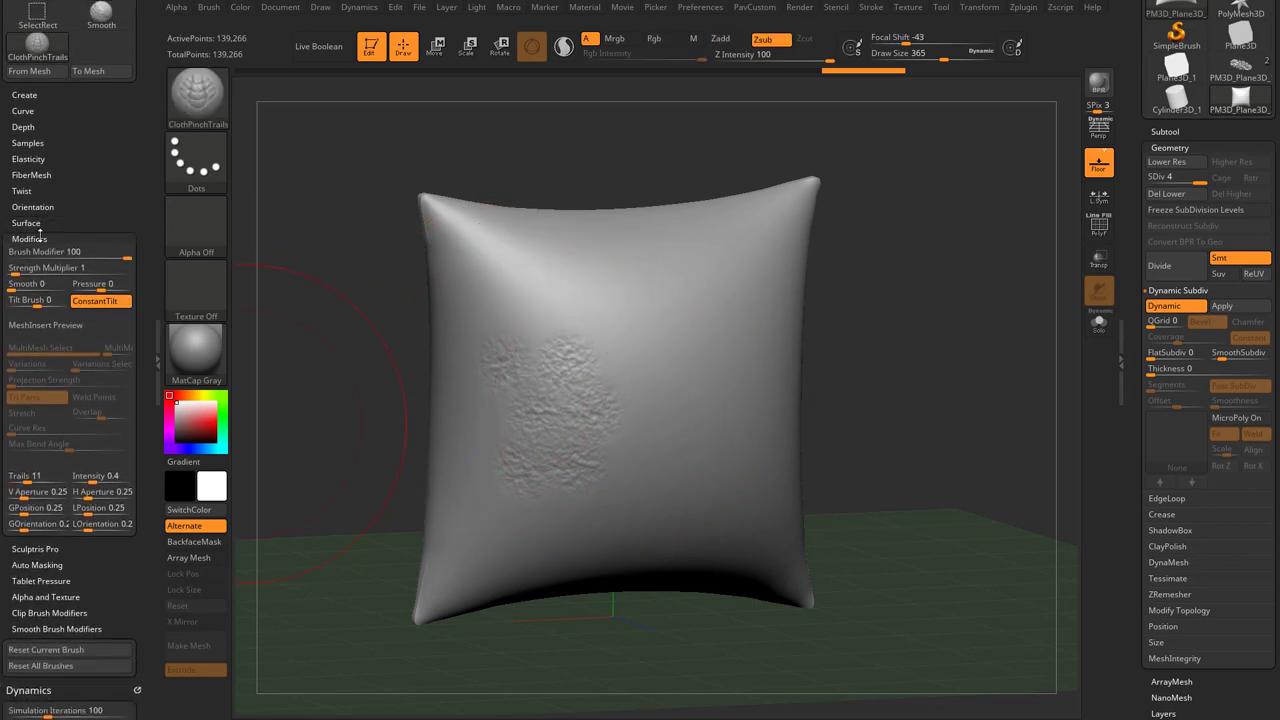
{"action": "left_click_drag", "start_coordinate": [602, 441], "coordinate": [652, 448]}
{"action": "key", "text": "ctrl+z"}
{"action": "key", "text": "ctrl+z"}
{"action": "key", "text": "ctrl+z"}
{"action": "key", "text": "ctrl+z"}
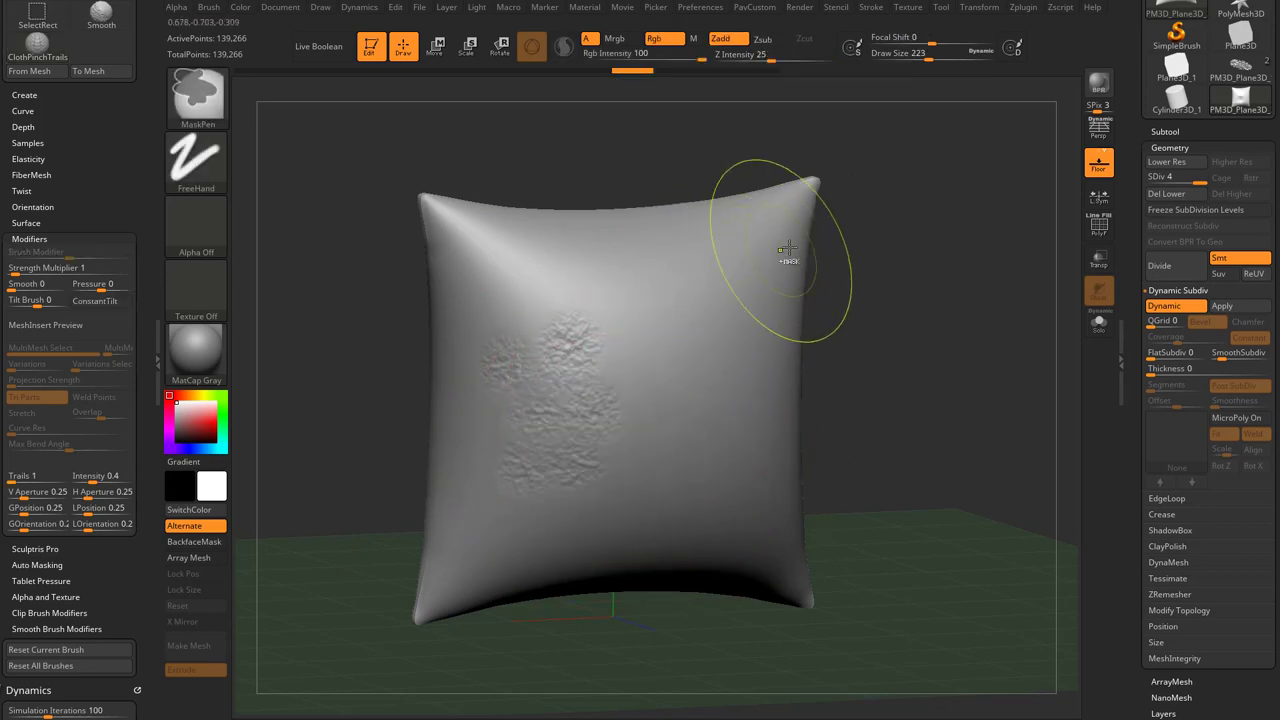
{"action": "key", "text": "ctrl+z"}
{"action": "key", "text": "ctrl+z"}
{"action": "key", "text": "ctrl+z"}
{"action": "key", "text": "ctrl+z"}
{"action": "key", "text": "ctrl+z"}
{"action": "key", "text": "ctrl+z"}
{"action": "key", "text": "ctrl+z"}
{"action": "key", "text": "ctrl+z"}
{"action": "key", "text": "2"}
{"action": "left_click", "coordinate": [866, 129]}
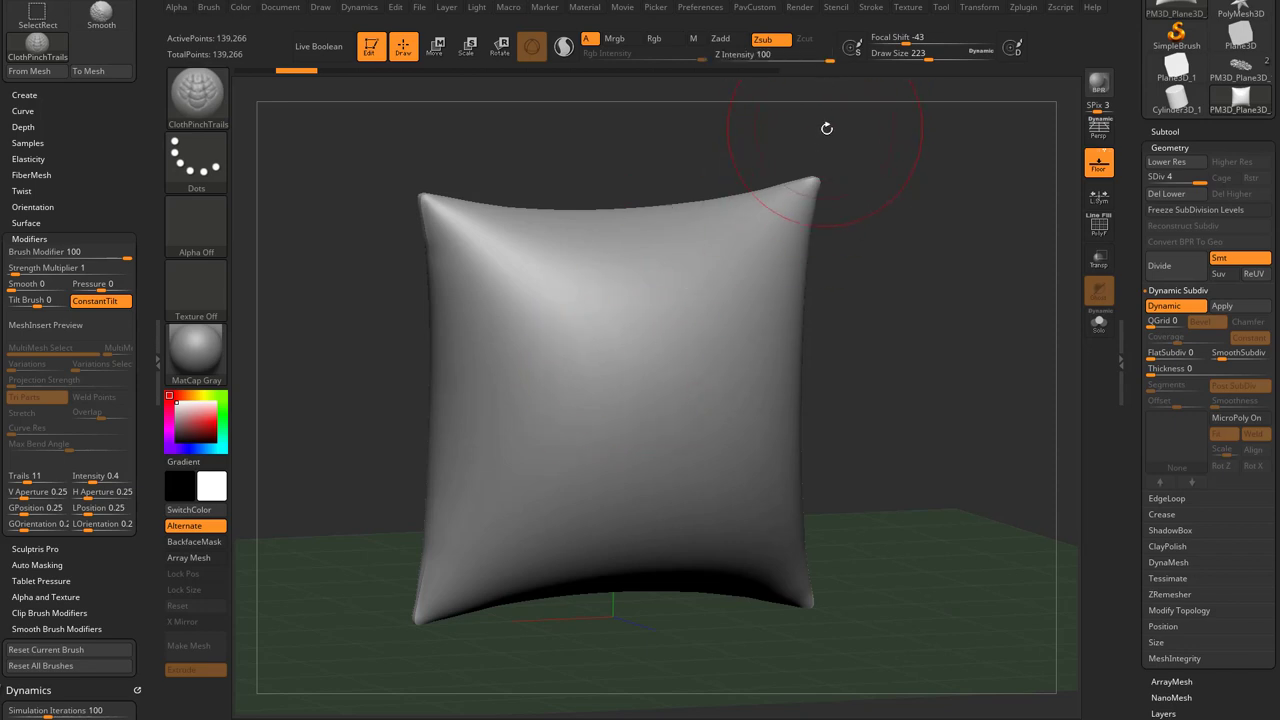
Step: Set the draw size to 83 and test vertical left-side strokes with Trails at 19 and at 10, undoing each one
{"action": "left_click", "coordinate": [873, 10]}
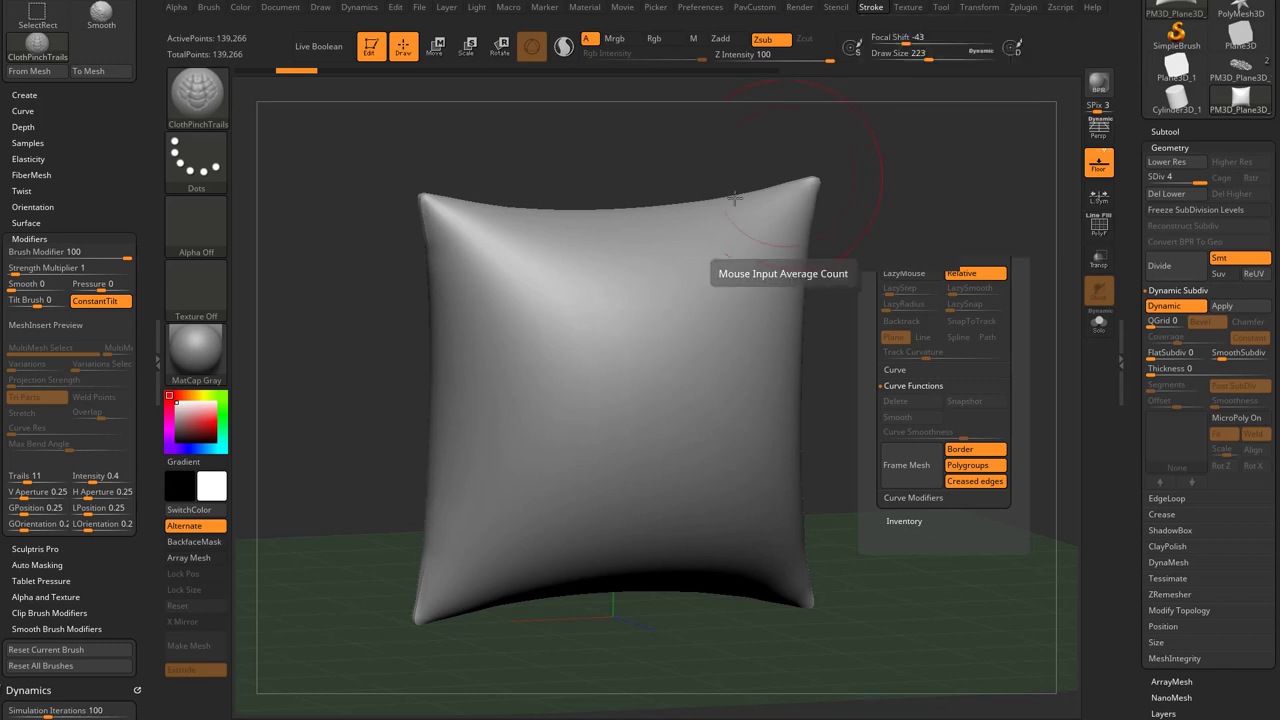
{"action": "left_click_drag", "start_coordinate": [492, 282], "coordinate": [472, 490]}
{"action": "key", "text": "ctrl+z"}
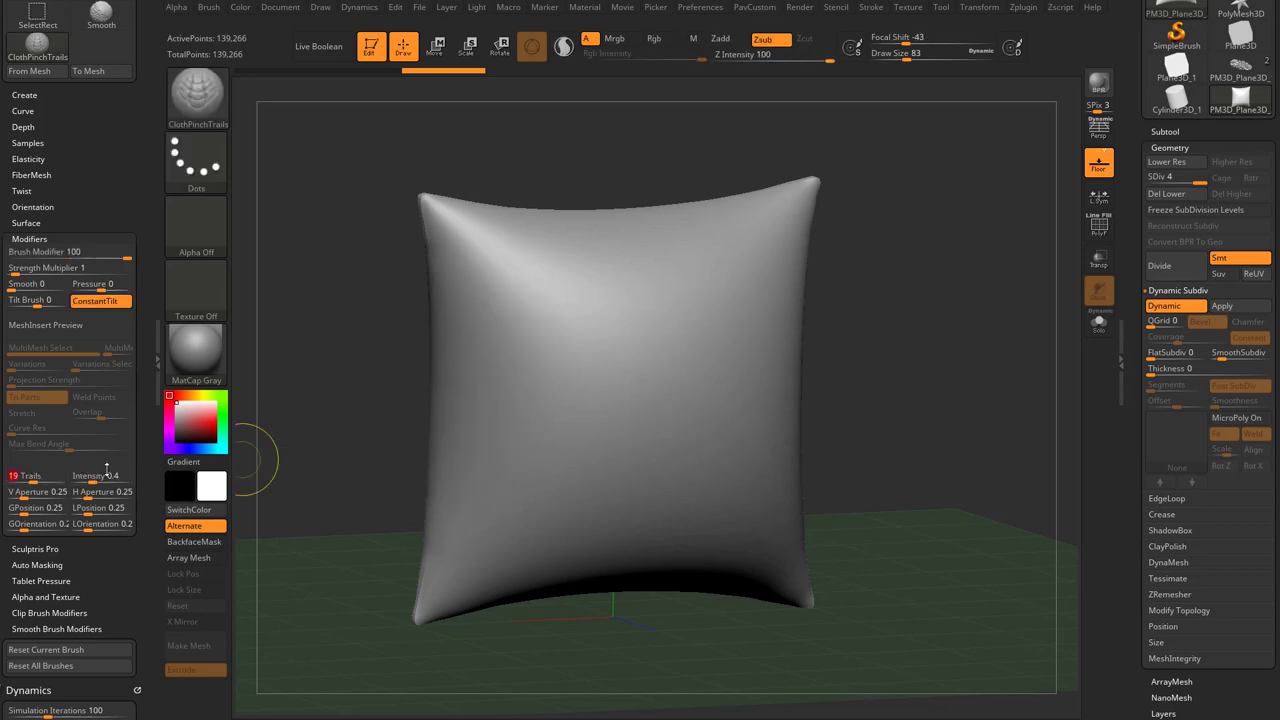
{"action": "left_click_drag", "start_coordinate": [494, 318], "coordinate": [474, 515]}
{"action": "key", "text": "ctrl+z"}
{"action": "mouse_move", "coordinate": [494, 300]}
{"action": "left_mouse_down"}
{"action": "mouse_move", "coordinate": [491, 422]}
{"action": "mouse_move", "coordinate": [460, 546]}
{"action": "left_mouse_up"}
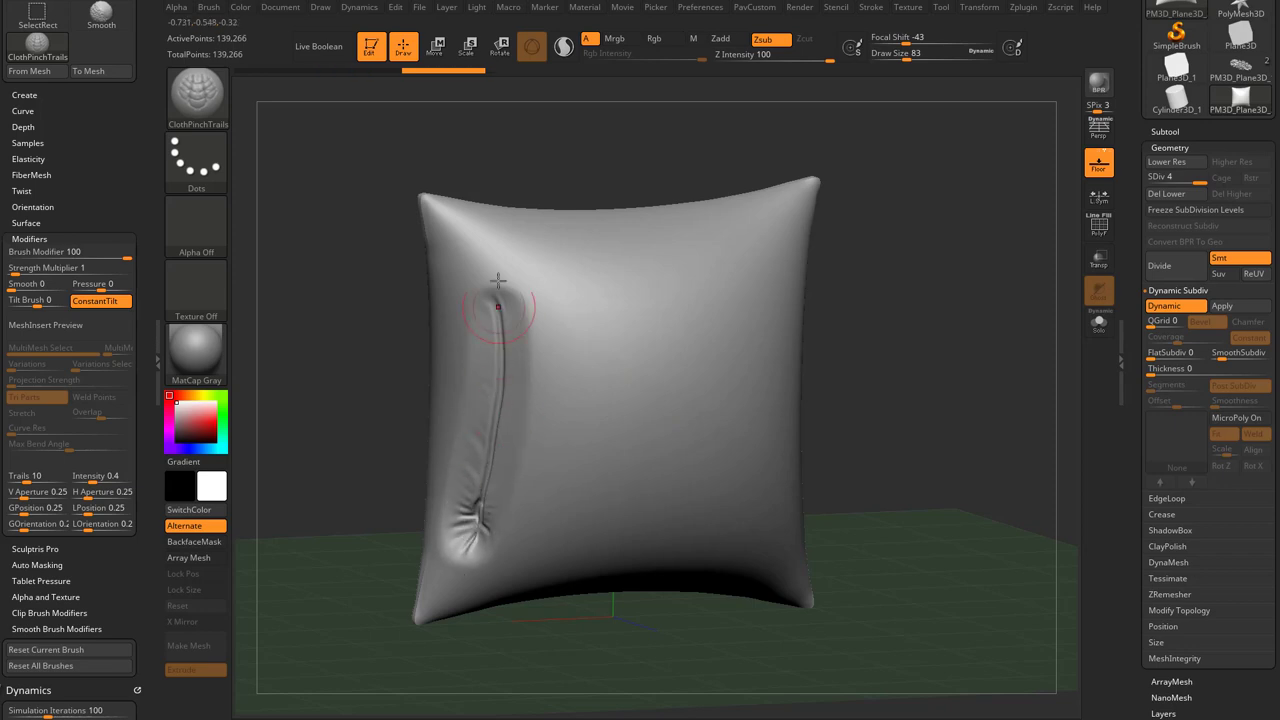
{"action": "key", "text": "ctrl+z"}
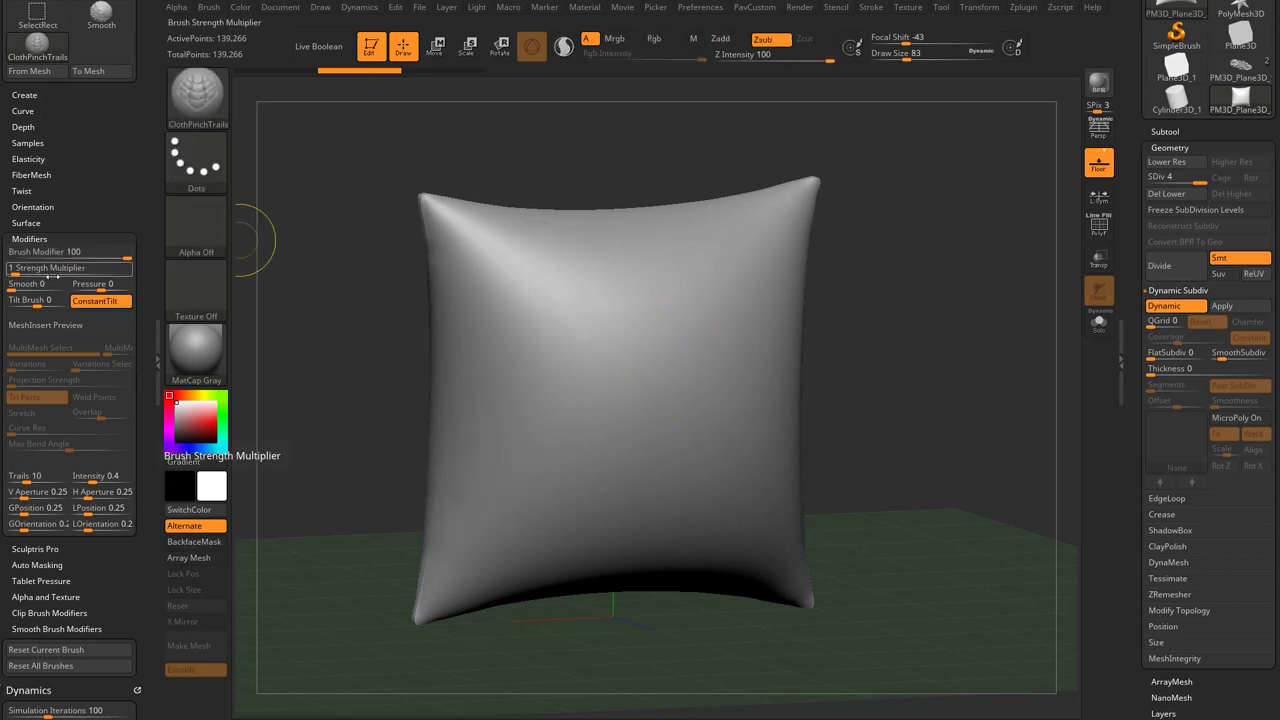
Step: Set the dynamics Fade Border to 10 and pinch a long vertical wrinkled seam down the pillow's left side
{"action": "left_click_drag", "start_coordinate": [125, 336], "coordinate": [125, 173]}
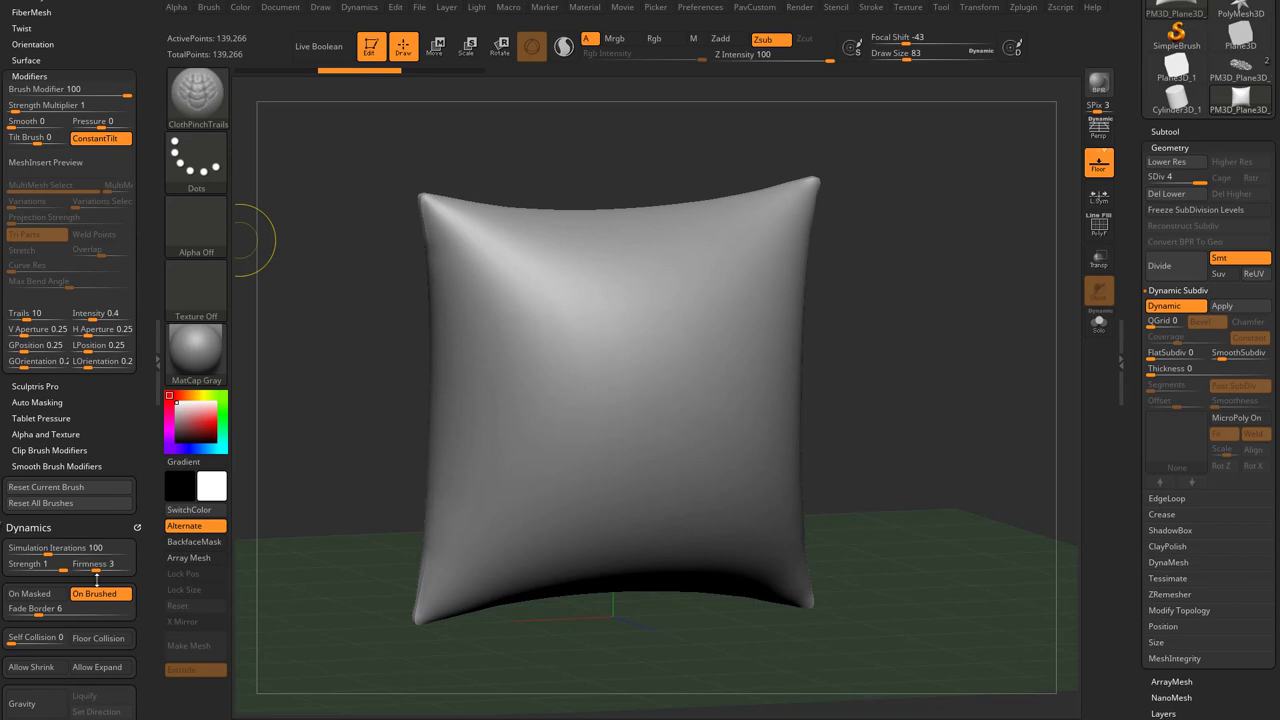
{"action": "left_click_drag", "start_coordinate": [41, 609], "coordinate": [56, 609]}
{"action": "left_click_drag", "start_coordinate": [482, 286], "coordinate": [456, 565]}
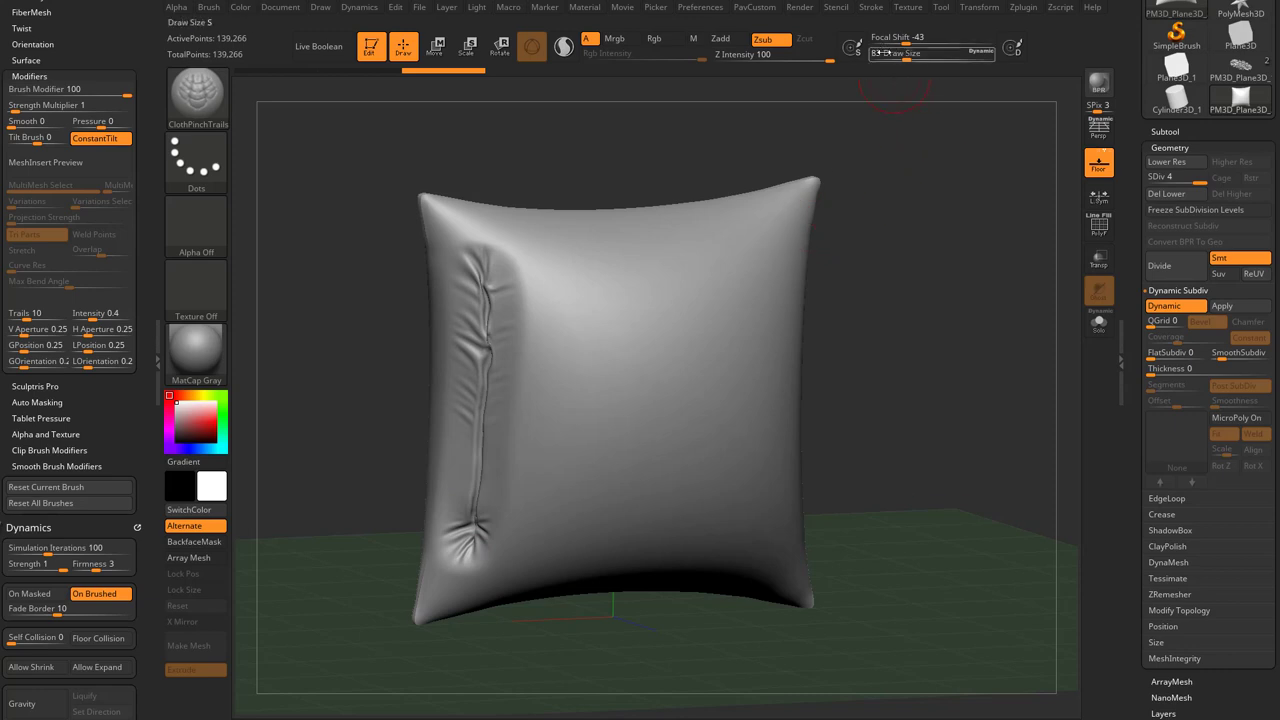
Step: Try a second vertical pinch stroke just to the right of the seam, and undo it
{"action": "left_click_drag", "start_coordinate": [521, 303], "coordinate": [506, 562]}
{"action": "mouse_move", "coordinate": [866, 345]}
{"action": "left_mouse_down"}
{"action": "mouse_move", "coordinate": [811, 340]}
{"action": "mouse_move", "coordinate": [846, 340]}
{"action": "left_mouse_up"}
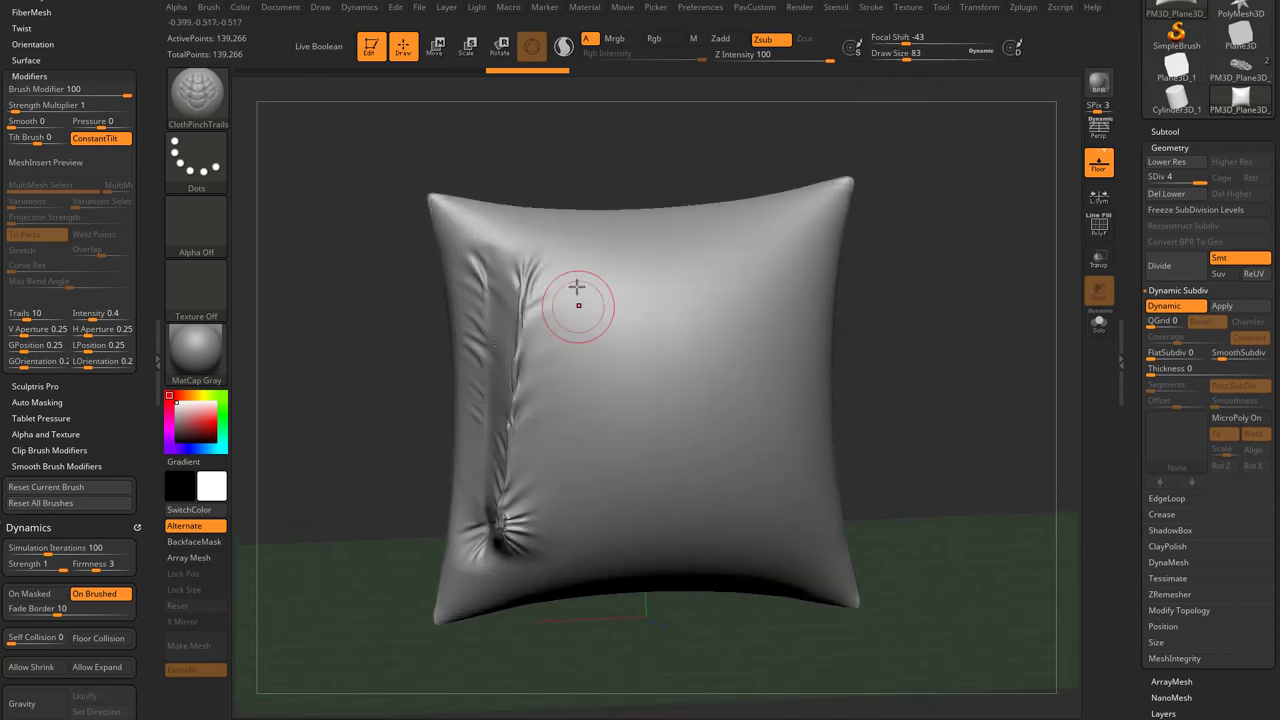
{"action": "key", "text": "ctrl+z"}
{"action": "left_click_drag", "start_coordinate": [878, 280], "coordinate": [886, 277]}
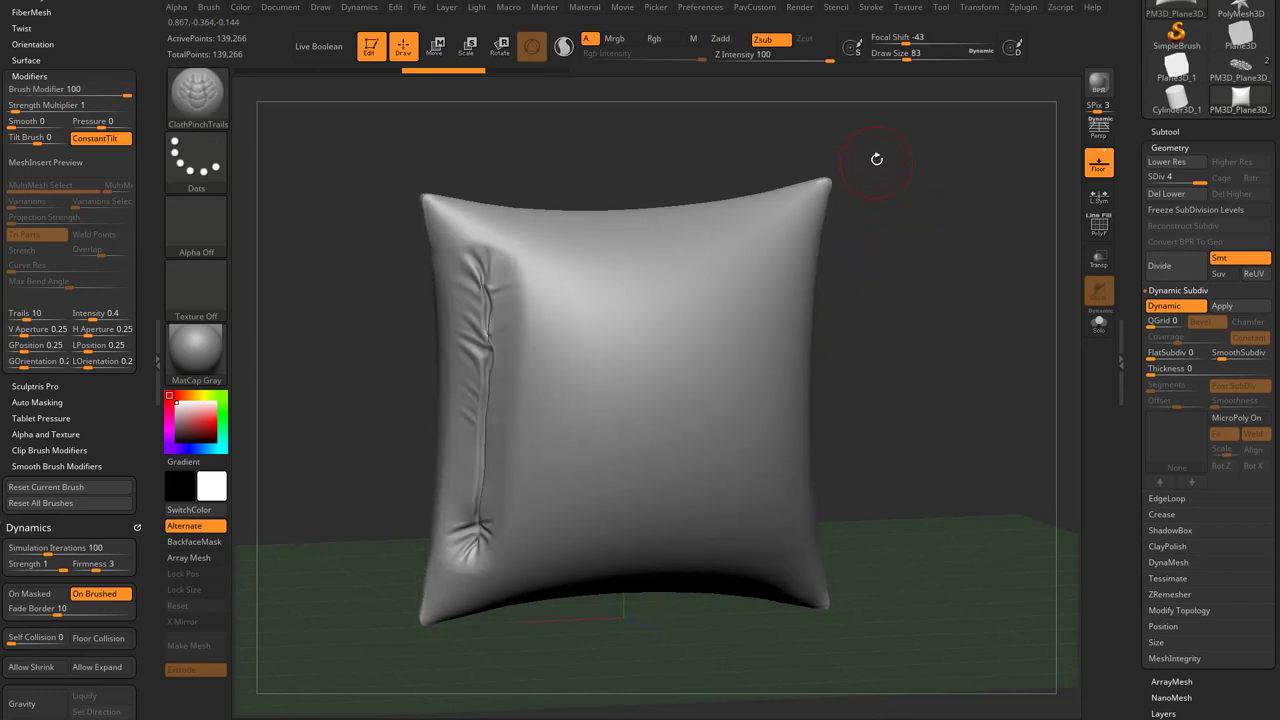
Step: Pinch a second vertical wrinkled seam beside the first on the pillow's front, inspect both seams, and undo them back to the smooth pillow
{"action": "left_click", "coordinate": [876, 12]}
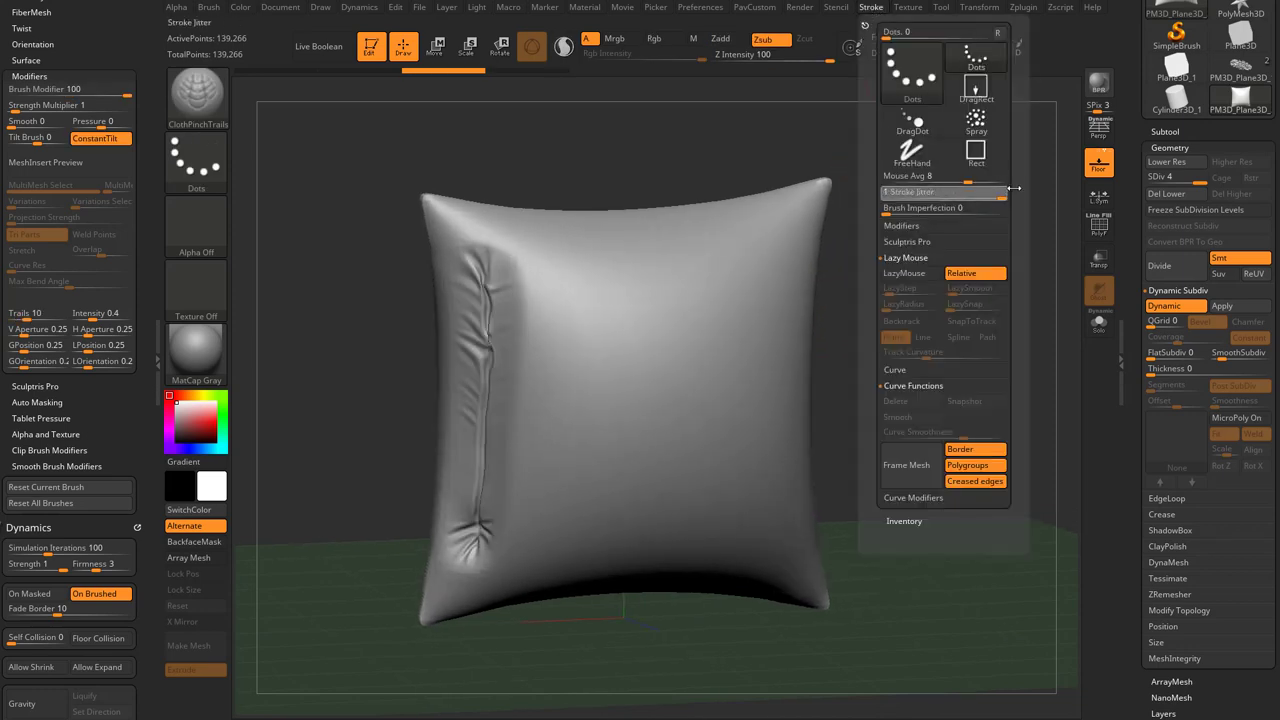
{"action": "left_click_drag", "start_coordinate": [538, 268], "coordinate": [530, 537]}
{"action": "left_click_drag", "start_coordinate": [836, 346], "coordinate": [592, 348]}
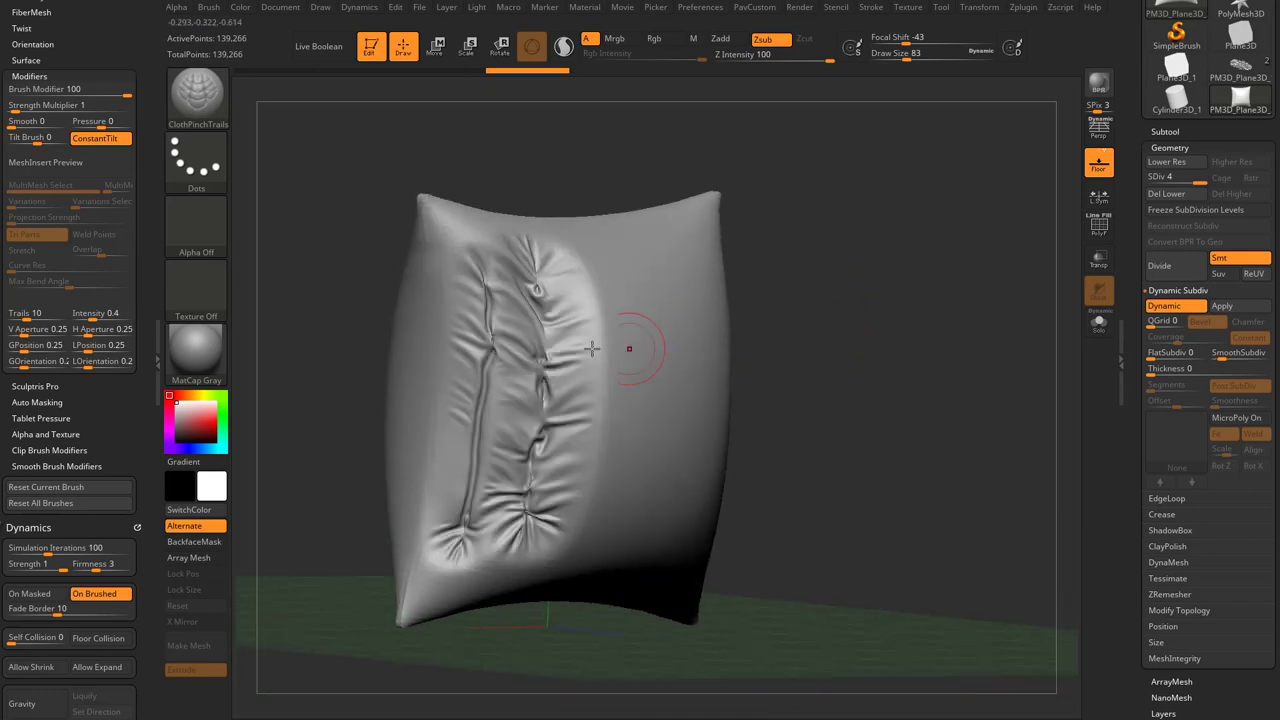
{"action": "right_click_drag", "start_coordinate": [547, 405], "coordinate": [627, 332]}
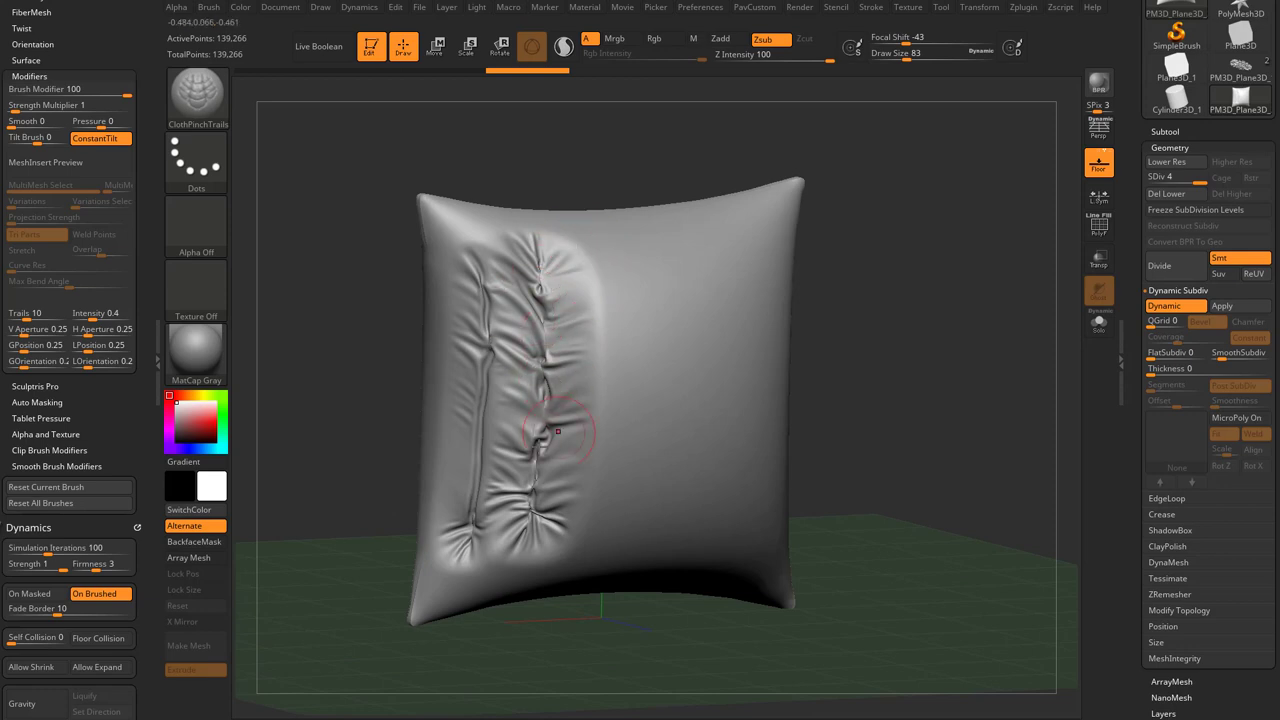
{"action": "left_click", "coordinate": [872, 8]}
{"action": "key", "text": "ctrl+z"}
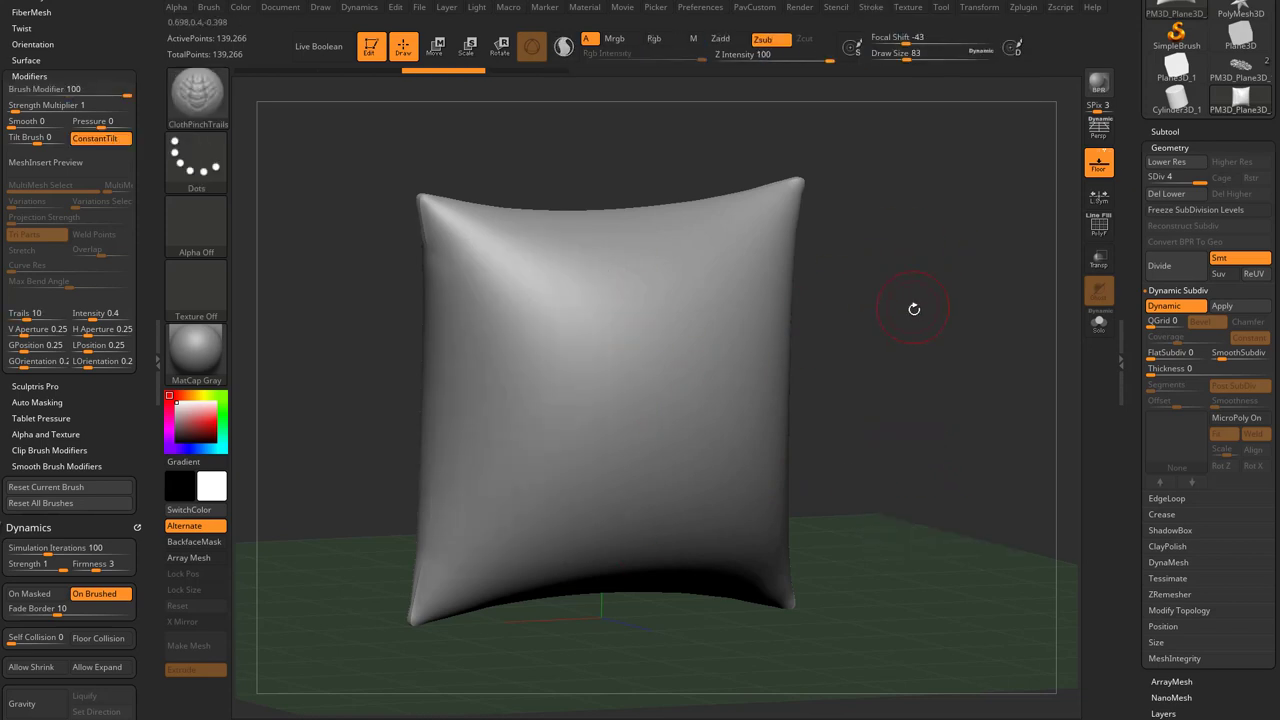
Step: Switch to the TransposeCloth brush and enable Floor Collision in the dynamics settings
{"action": "key", "text": "b"}
{"action": "key", "text": "t"}
{"action": "key", "text": "c"}
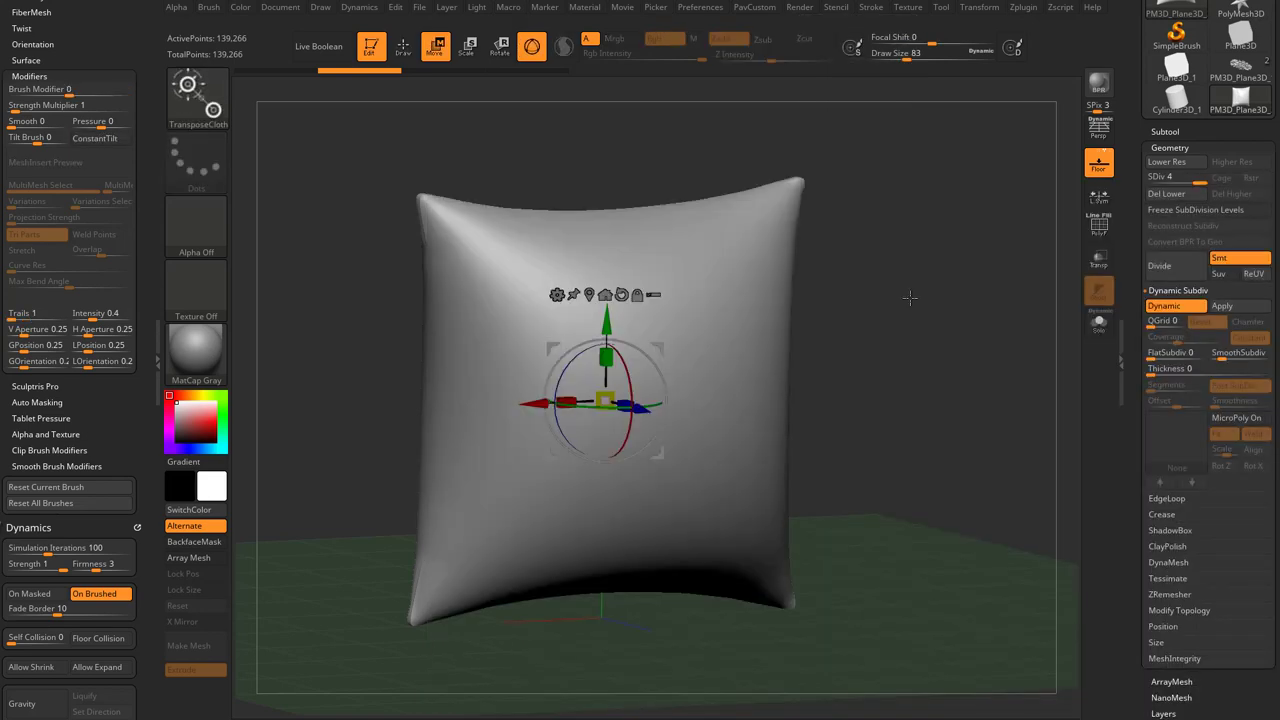
{"action": "left_click_drag", "start_coordinate": [912, 297], "coordinate": [770, 308]}
{"action": "left_click_drag", "start_coordinate": [605, 327], "coordinate": [600, 371]}
{"action": "mouse_move", "coordinate": [142, 352]}
{"action": "left_mouse_down"}
{"action": "mouse_move", "coordinate": [149, 189]}
{"action": "mouse_move", "coordinate": [146, 224]}
{"action": "mouse_move", "coordinate": [107, 274]}
{"action": "left_mouse_up"}
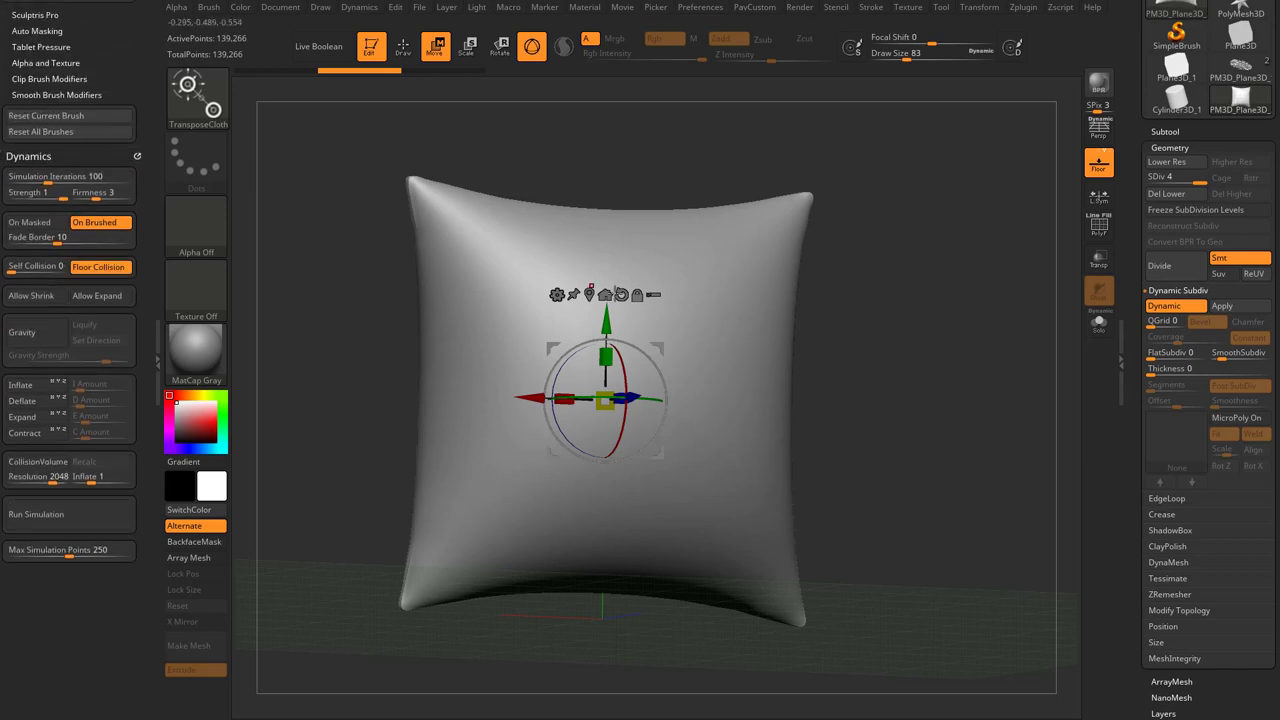
Step: Lower the pillow to subdivision level 2 and move it down against the floor so its base crumples
{"action": "right_click_drag", "start_coordinate": [688, 280], "coordinate": [691, 317]}
{"action": "left_click_drag", "start_coordinate": [604, 329], "coordinate": [603, 384]}
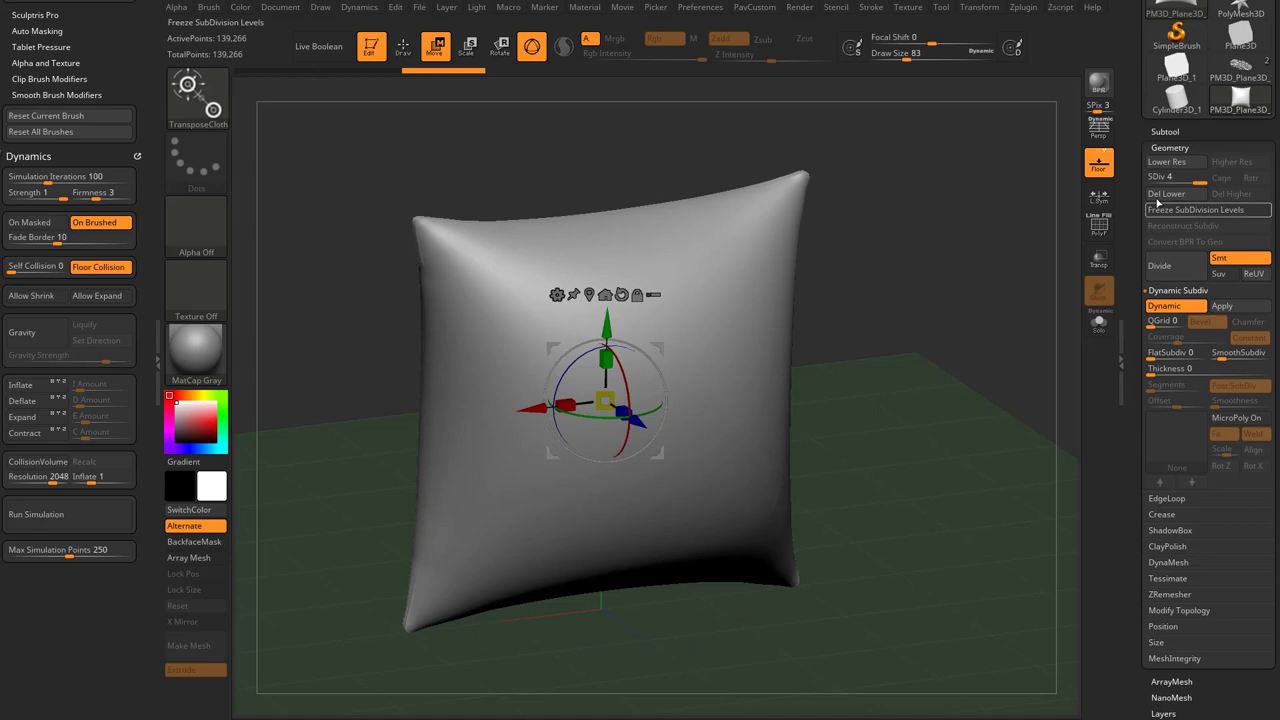
{"action": "left_click", "coordinate": [1162, 176]}
{"action": "left_click_drag", "start_coordinate": [603, 329], "coordinate": [604, 378]}
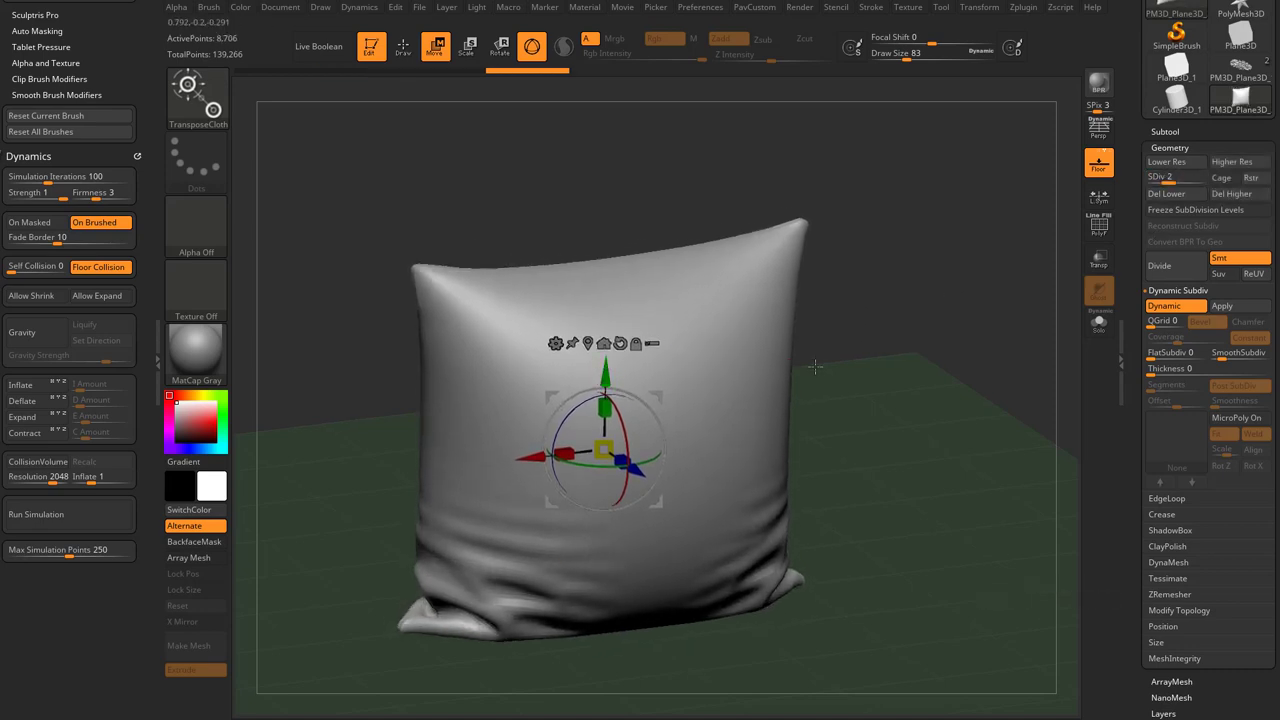
Step: Try further gizmo transformations on the crumpled pillow, undoing each one
{"action": "right_click_drag", "start_coordinate": [655, 398], "coordinate": [775, 349]}
{"action": "left_click_drag", "start_coordinate": [569, 387], "coordinate": [636, 433]}
{"action": "key", "text": "ctrl+z"}
{"action": "key", "text": "ctrl+z"}
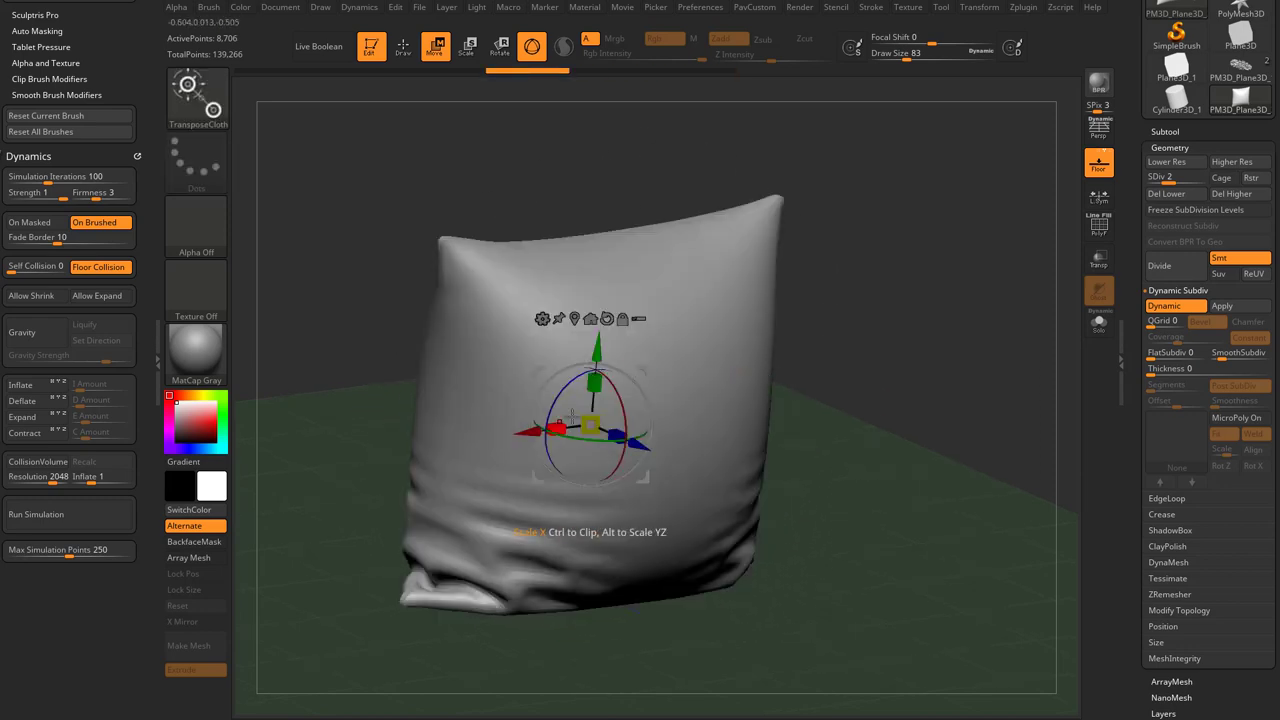
{"action": "left_click_drag", "start_coordinate": [597, 355], "coordinate": [598, 339]}
{"action": "key", "text": "ctrl+z"}
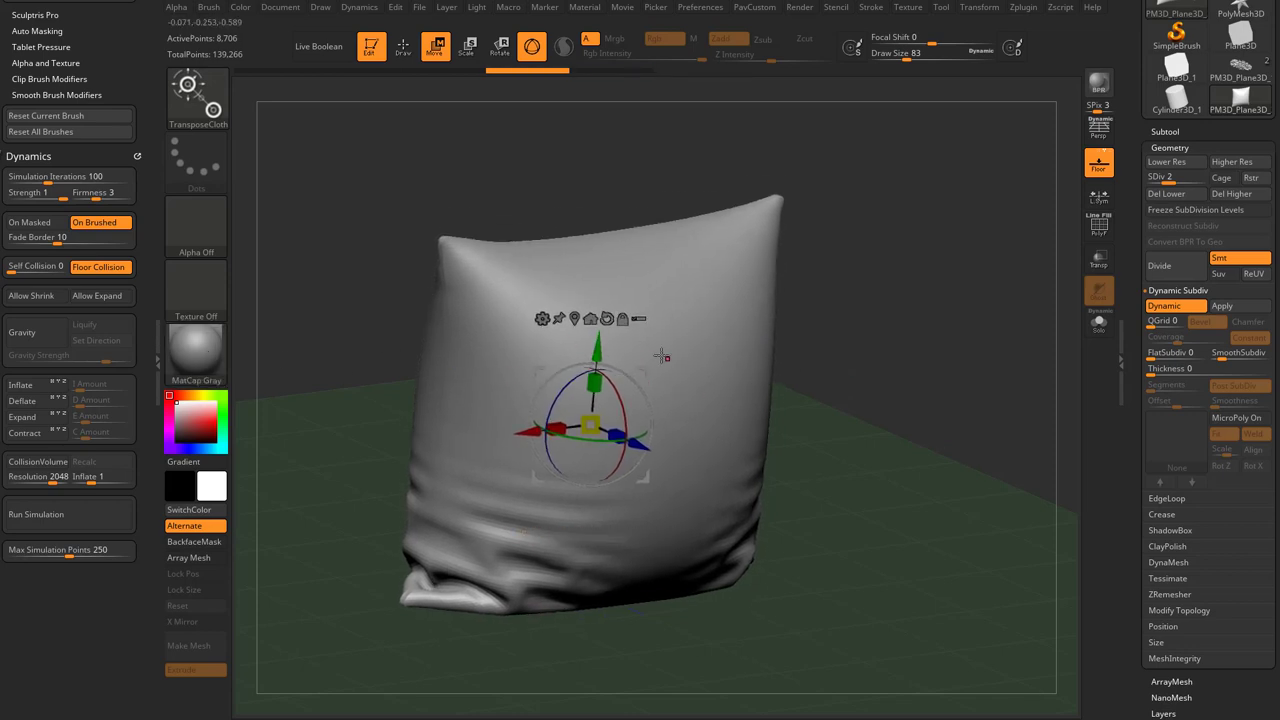
Step: Enable Expand with an amount of 1 and try small vertical moves that wrinkle the whole pillow, undoing each one
{"action": "left_click_drag", "start_coordinate": [853, 355], "coordinate": [841, 363], "text": "alt"}
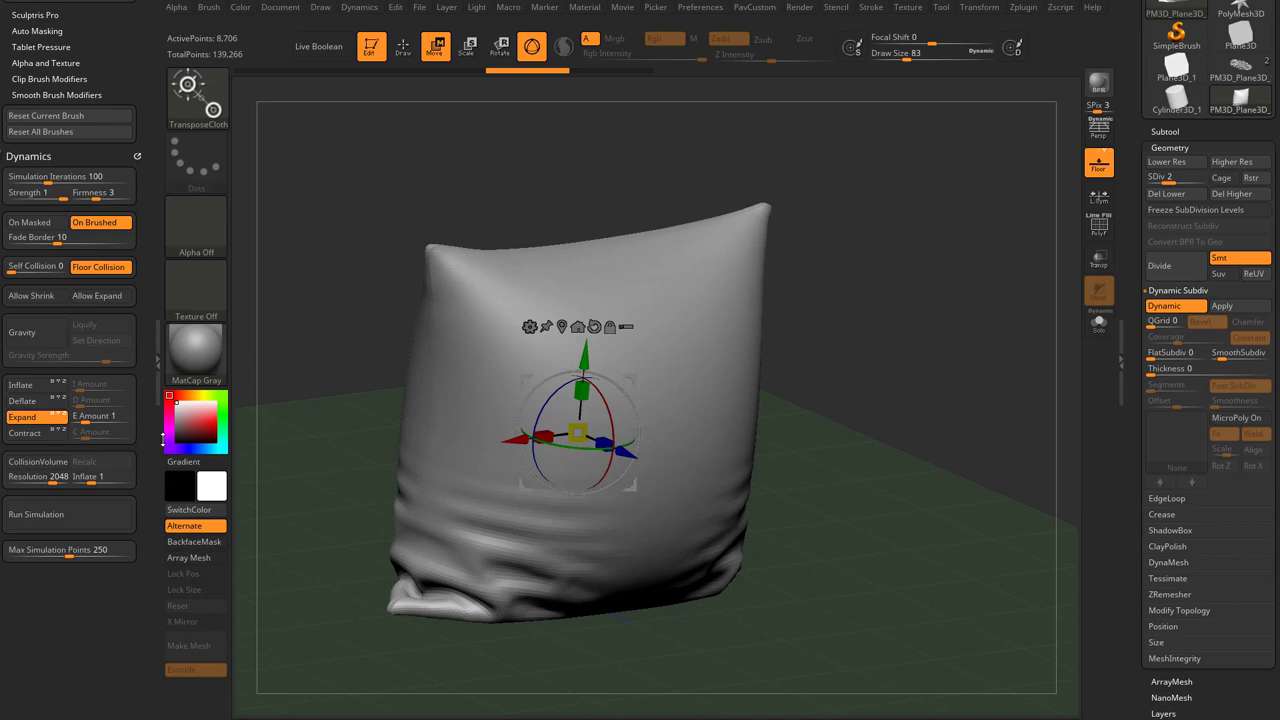
{"action": "left_click_drag", "start_coordinate": [587, 356], "coordinate": [587, 354]}
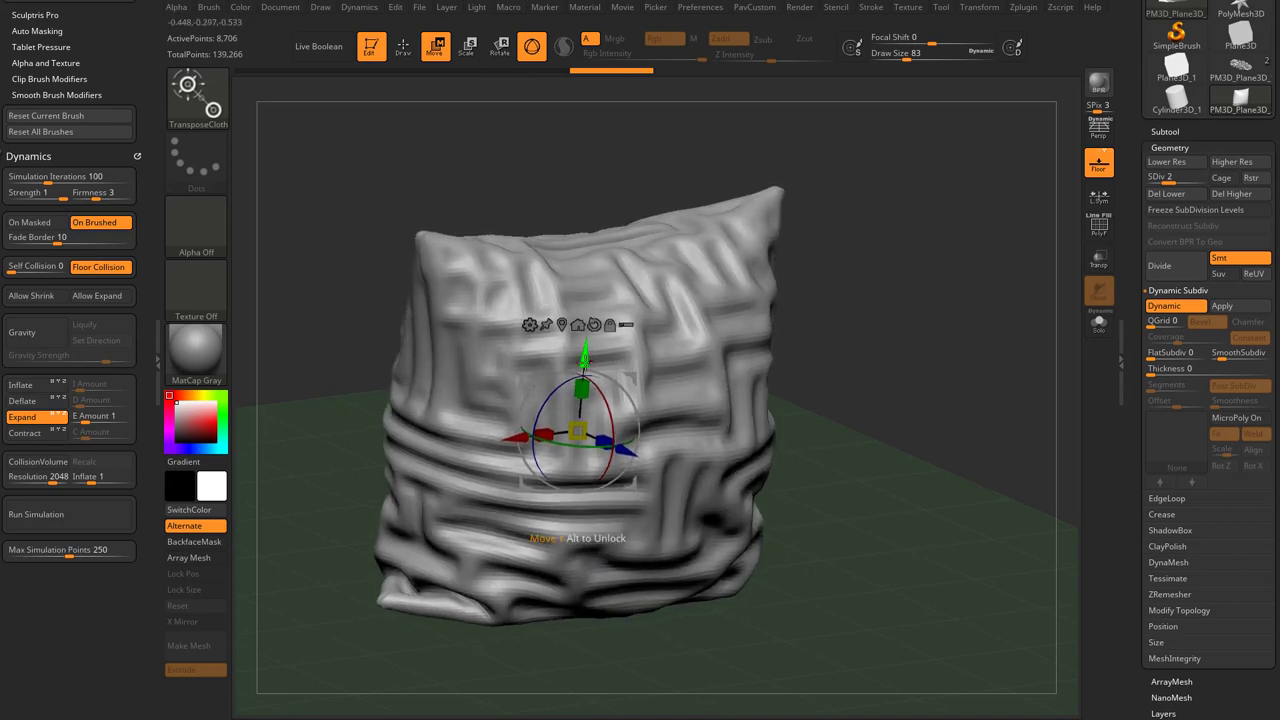
{"action": "left_click_drag", "start_coordinate": [149, 159], "coordinate": [139, 306]}
{"action": "left_click_drag", "start_coordinate": [106, 139], "coordinate": [95, 284]}
{"action": "left_click_drag", "start_coordinate": [116, 220], "coordinate": [130, 24]}
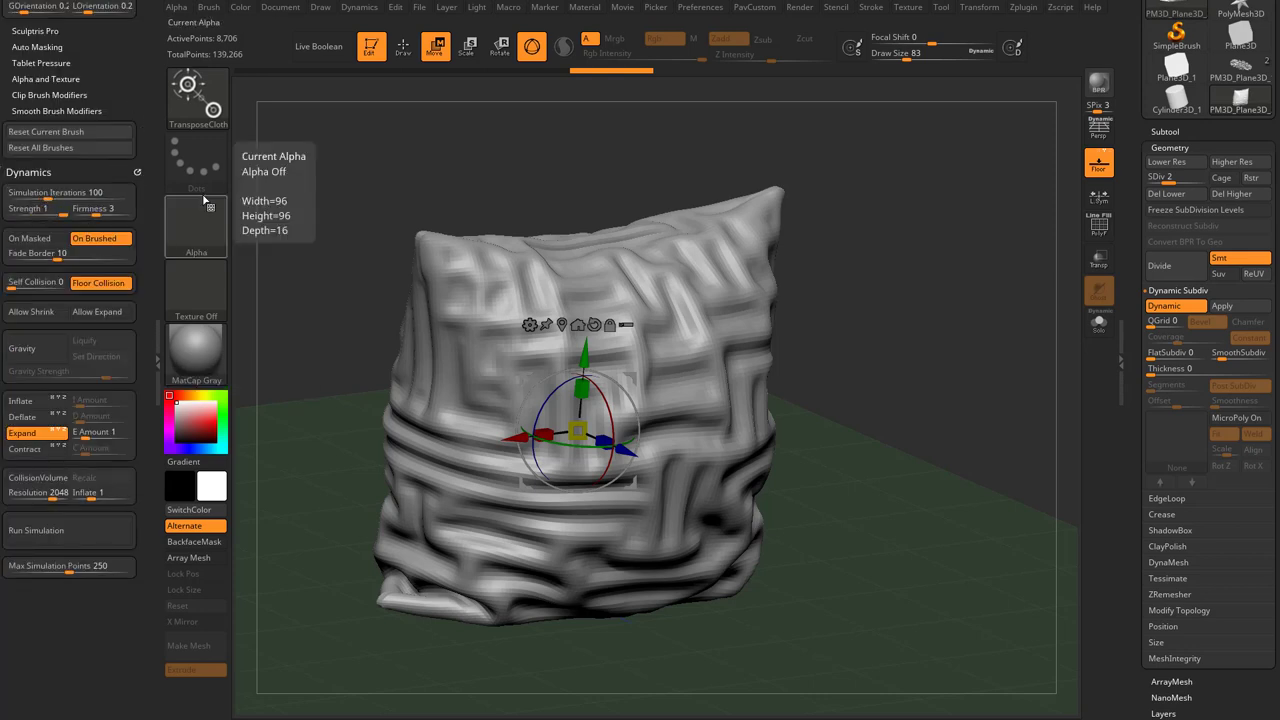
{"action": "key", "text": "ctrl+z"}
{"action": "left_click_drag", "start_coordinate": [585, 356], "coordinate": [585, 362]}
{"action": "key", "text": "ctrl+z"}
Step: Mask the pillow's upper part and test the expanding simulation with On Masked, undoing the tests and the mask
{"action": "left_click_drag", "start_coordinate": [850, 288], "coordinate": [821, 281], "text": "shift"}
{"action": "left_click_drag", "start_coordinate": [890, 165], "coordinate": [299, 388], "text": "ctrl"}
{"action": "left_click_drag", "start_coordinate": [700, 215], "coordinate": [792, 292]}
{"action": "left_click_drag", "start_coordinate": [586, 357], "coordinate": [584, 361]}
{"action": "key", "text": "ctrl+z"}
{"action": "left_click", "coordinate": [55, 240]}
{"action": "key", "text": "ctrl+z"}
{"action": "key", "text": "ctrl+z"}
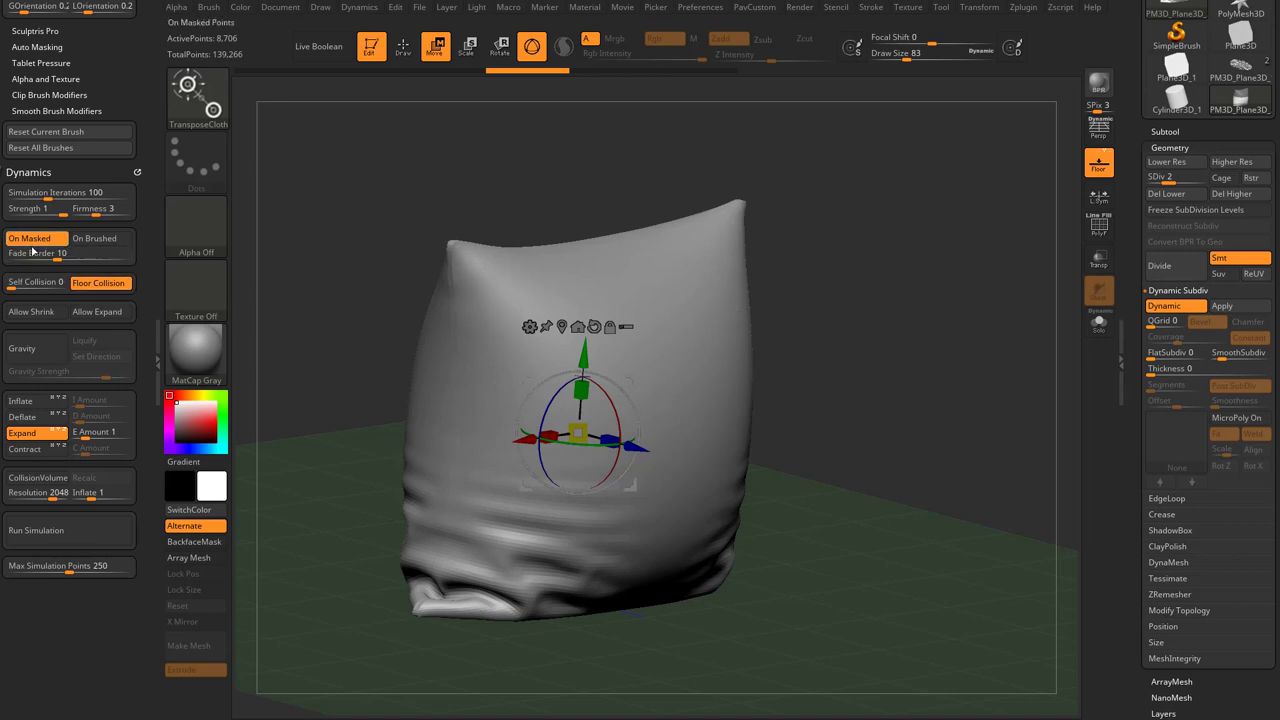
Step: Return the dynamics to On Brushed and switch to the ClothBall brush, with the draw size reduced to 59
{"action": "key", "text": "q"}
{"action": "key", "text": "s"}
{"action": "key", "text": "w"}
{"action": "mouse_move", "coordinate": [891, 366]}
{"action": "left_mouse_down"}
{"action": "mouse_move", "coordinate": [880, 375]}
{"action": "mouse_move", "coordinate": [891, 351]}
{"action": "left_mouse_up"}
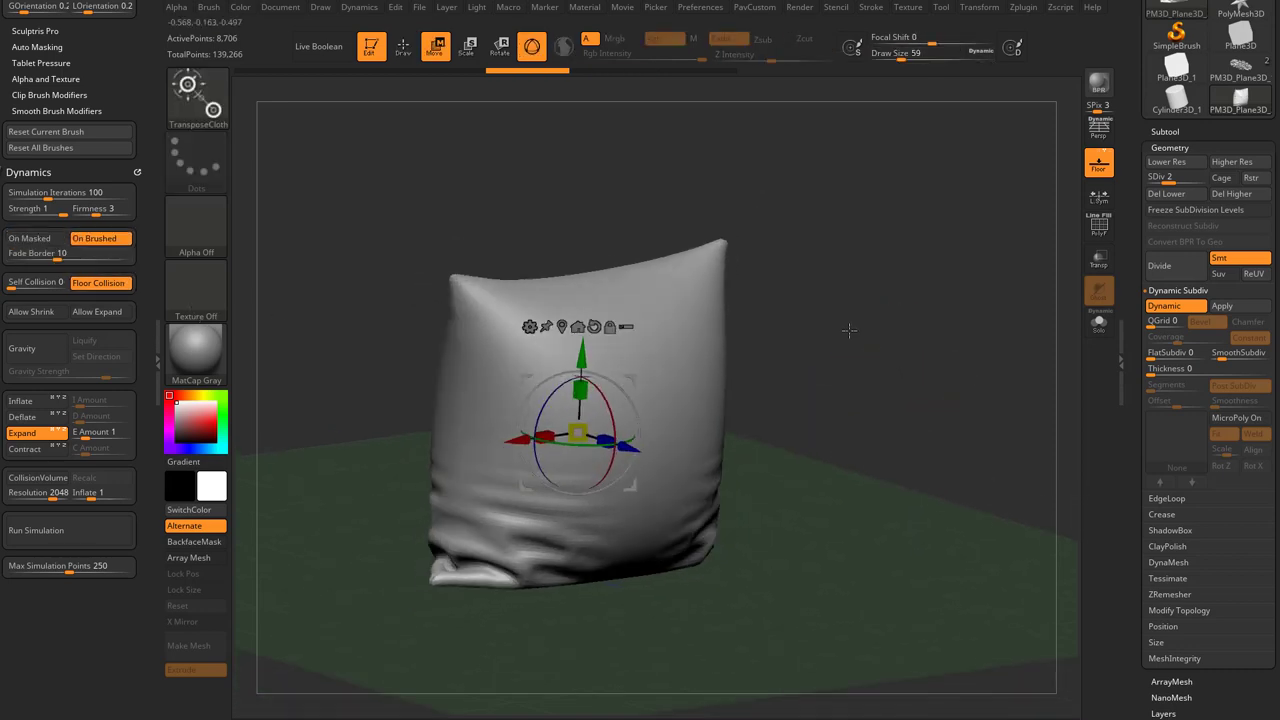
{"action": "key", "text": "q"}
{"action": "key", "text": "b"}
{"action": "key", "text": "c"}
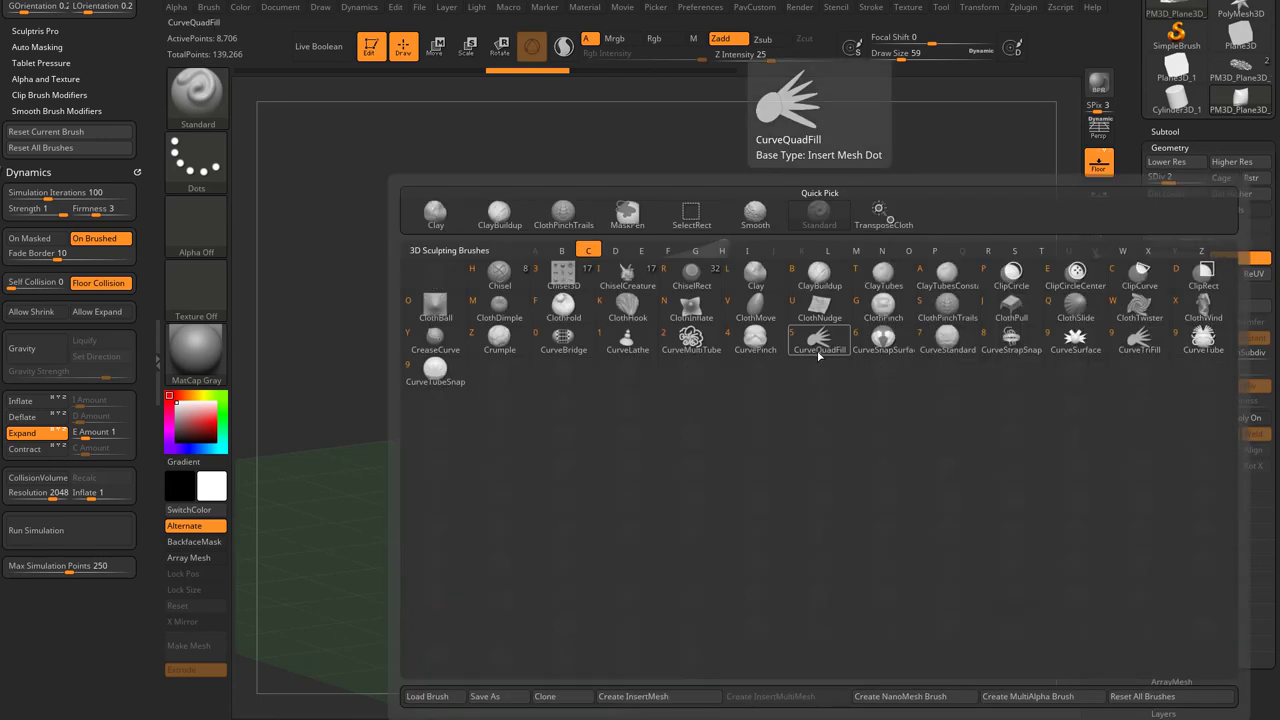
{"action": "left_click", "coordinate": [456, 312]}
Step: Try ClothBall strokes on the middle of the pillow, raising the draw size to 74, and undo them
{"action": "mouse_move", "coordinate": [539, 399]}
{"action": "left_mouse_down"}
{"action": "mouse_move", "coordinate": [534, 381]}
{"action": "mouse_move", "coordinate": [571, 403]}
{"action": "mouse_move", "coordinate": [551, 411]}
{"action": "mouse_move", "coordinate": [564, 407]}
{"action": "left_mouse_up"}
{"action": "key", "text": "ctrl+z"}
{"action": "key", "text": "s"}
{"action": "mouse_move", "coordinate": [545, 419]}
{"action": "left_mouse_down"}
{"action": "mouse_move", "coordinate": [557, 397]}
{"action": "mouse_move", "coordinate": [560, 483]}
{"action": "mouse_move", "coordinate": [530, 525]}
{"action": "mouse_move", "coordinate": [536, 409]}
{"action": "mouse_move", "coordinate": [497, 424]}
{"action": "mouse_move", "coordinate": [563, 428]}
{"action": "mouse_move", "coordinate": [543, 412]}
{"action": "mouse_move", "coordinate": [514, 464]}
{"action": "mouse_move", "coordinate": [503, 446]}
{"action": "mouse_move", "coordinate": [548, 455]}
{"action": "mouse_move", "coordinate": [552, 438]}
{"action": "left_mouse_up"}
{"action": "key", "text": "ctrl+z"}
{"action": "key", "text": "ctrl+z"}
Step: Raise the pillow to subdivision level 3, set Firmness to 2, and test ClothBall crumples on its front, undoing them
{"action": "left_click", "coordinate": [1187, 178]}
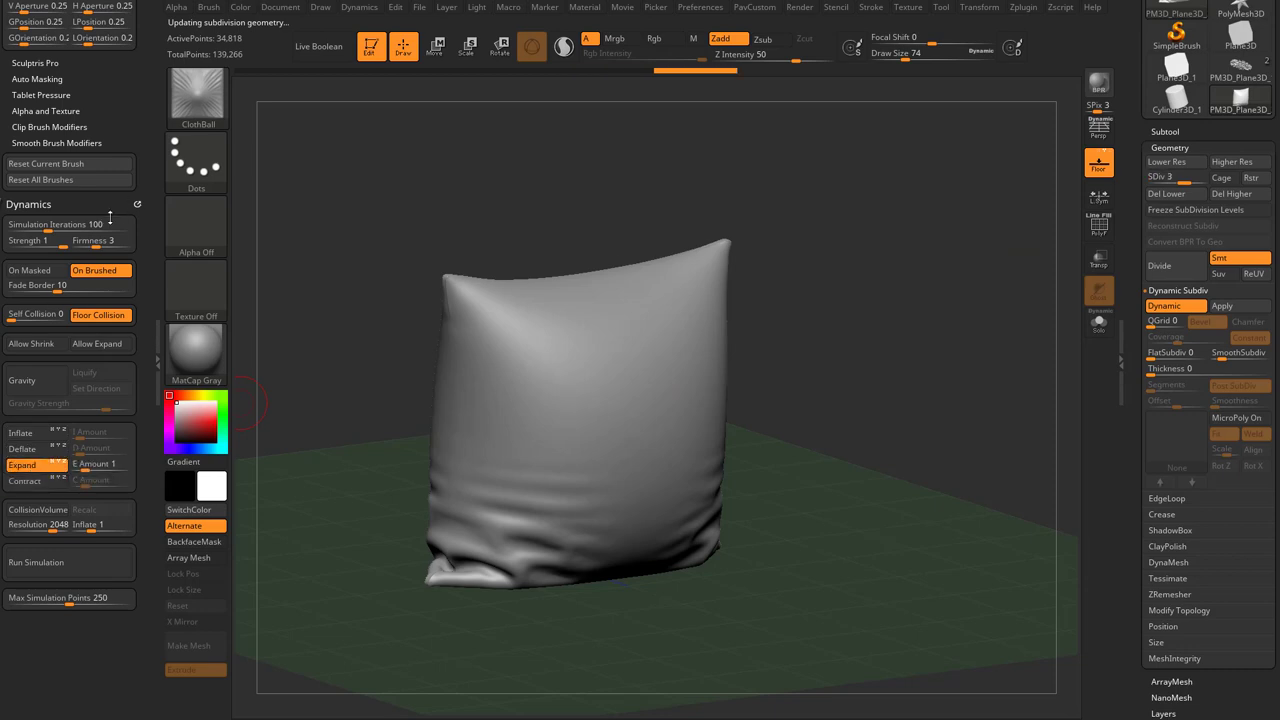
{"action": "mouse_move", "coordinate": [522, 434]}
{"action": "left_mouse_down"}
{"action": "mouse_move", "coordinate": [540, 485]}
{"action": "mouse_move", "coordinate": [602, 466]}
{"action": "mouse_move", "coordinate": [530, 387]}
{"action": "mouse_move", "coordinate": [505, 430]}
{"action": "mouse_move", "coordinate": [532, 496]}
{"action": "left_mouse_up"}
{"action": "key", "text": "ctrl+z"}
{"action": "mouse_move", "coordinate": [557, 396]}
{"action": "left_mouse_down"}
{"action": "mouse_move", "coordinate": [507, 432]}
{"action": "mouse_move", "coordinate": [618, 462]}
{"action": "mouse_move", "coordinate": [638, 405]}
{"action": "mouse_move", "coordinate": [524, 357]}
{"action": "left_mouse_up"}
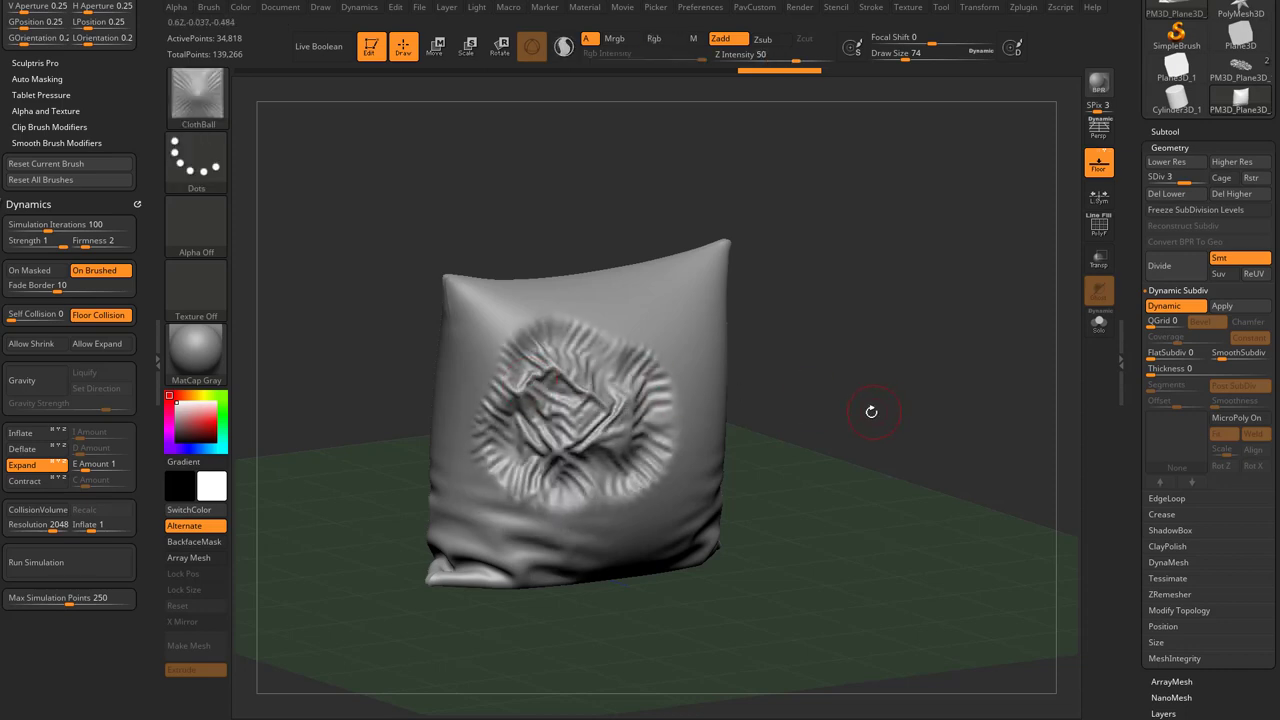
{"action": "key", "text": "ctrl+z"}
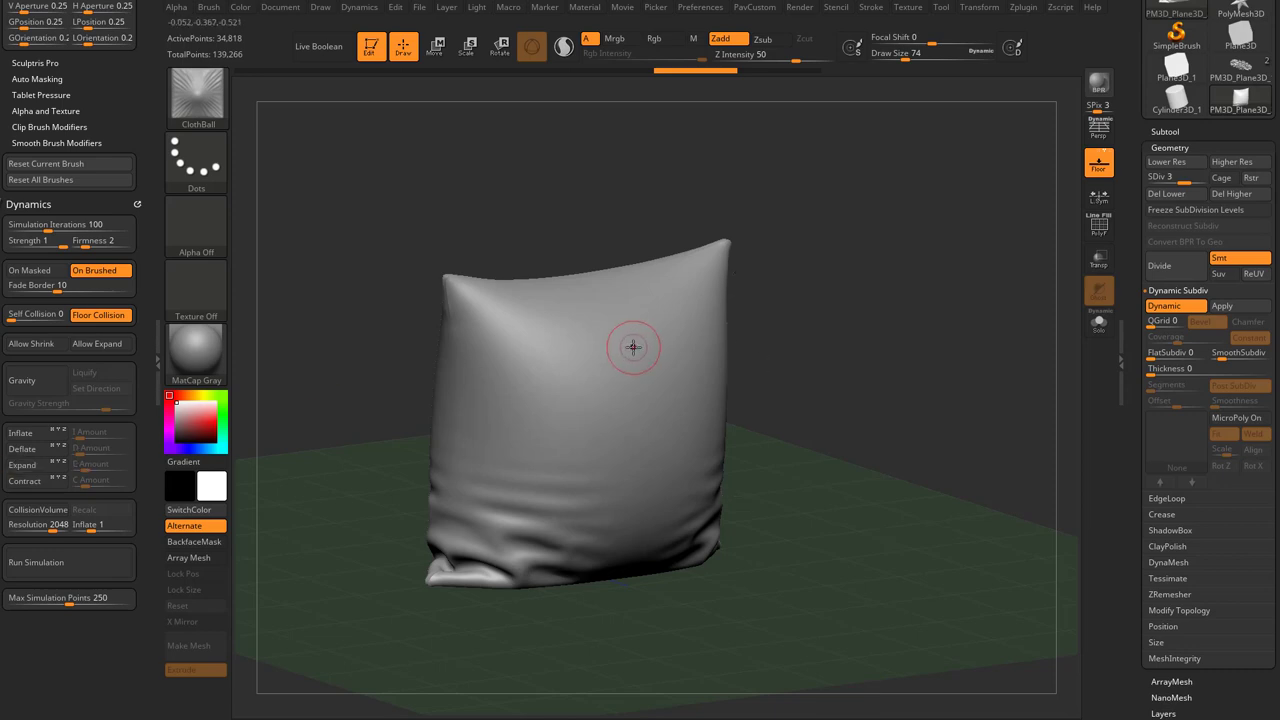
Step: Switch to the ClothFold brush and try a short fold stroke on the pillow's front, undoing it
{"action": "key", "text": "b"}
{"action": "key", "text": "c"}
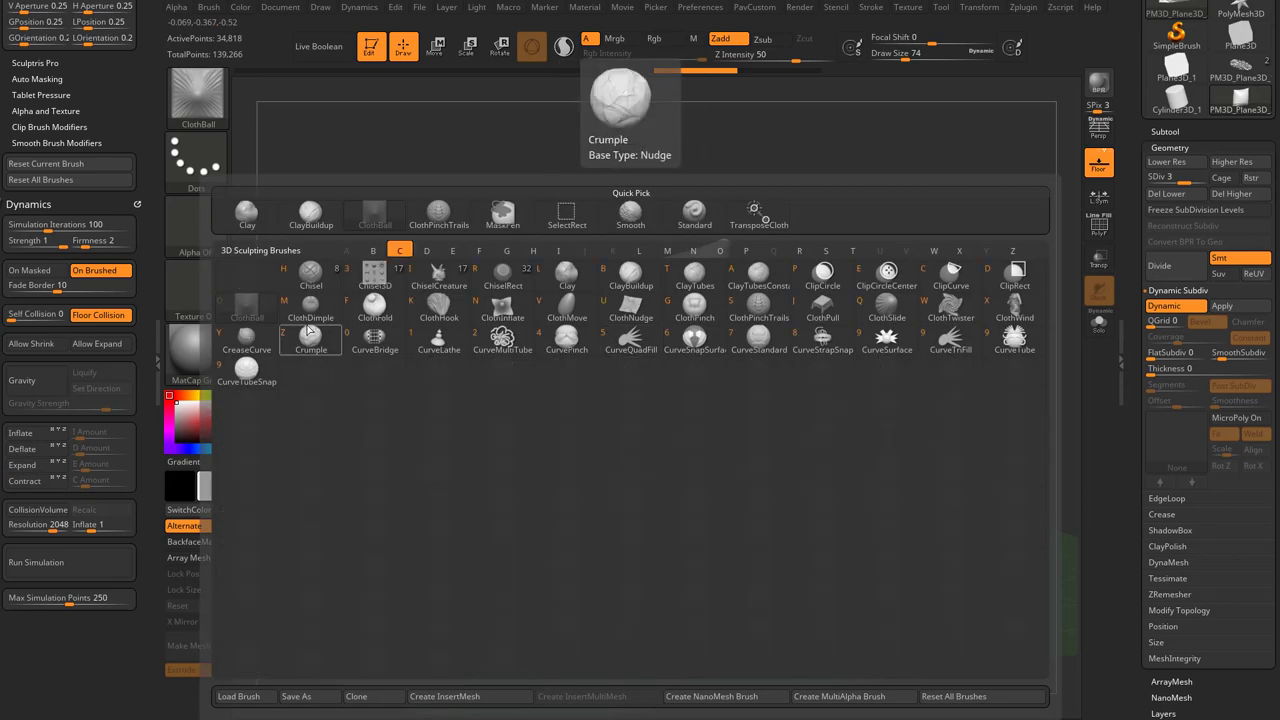
{"action": "left_click", "coordinate": [378, 308]}
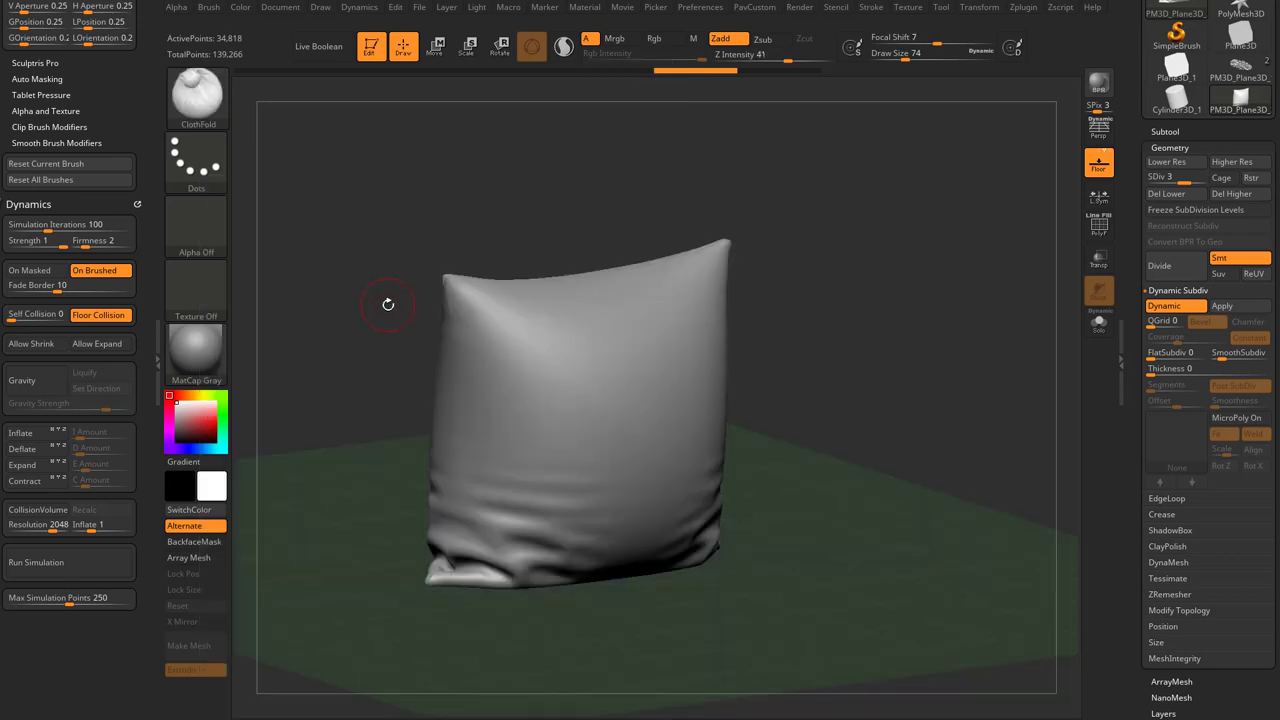
{"action": "left_click_drag", "start_coordinate": [735, 318], "coordinate": [660, 350]}
{"action": "left_click_drag", "start_coordinate": [772, 376], "coordinate": [790, 335]}
{"action": "left_click_drag", "start_coordinate": [520, 426], "coordinate": [528, 429]}
{"action": "key", "text": "ctrl+z"}
Step: Try ClothFold strokes around the pillow's lower front and side with larger draw sizes up to 239, undoing some of them
{"action": "key", "text": "s"}
{"action": "left_click_drag", "start_coordinate": [534, 485], "coordinate": [558, 485]}
{"action": "mouse_move", "coordinate": [522, 502]}
{"action": "left_mouse_down"}
{"action": "mouse_move", "coordinate": [538, 549]}
{"action": "mouse_move", "coordinate": [583, 552]}
{"action": "mouse_move", "coordinate": [574, 571]}
{"action": "mouse_move", "coordinate": [512, 545]}
{"action": "left_mouse_up"}
{"action": "key", "text": "ctrl+z"}
{"action": "key", "text": "ctrl+z"}
{"action": "left_click_drag", "start_coordinate": [686, 516], "coordinate": [683, 534]}
{"action": "right_click_drag", "start_coordinate": [683, 550], "coordinate": [768, 493]}
{"action": "key", "text": "ctrl+z"}
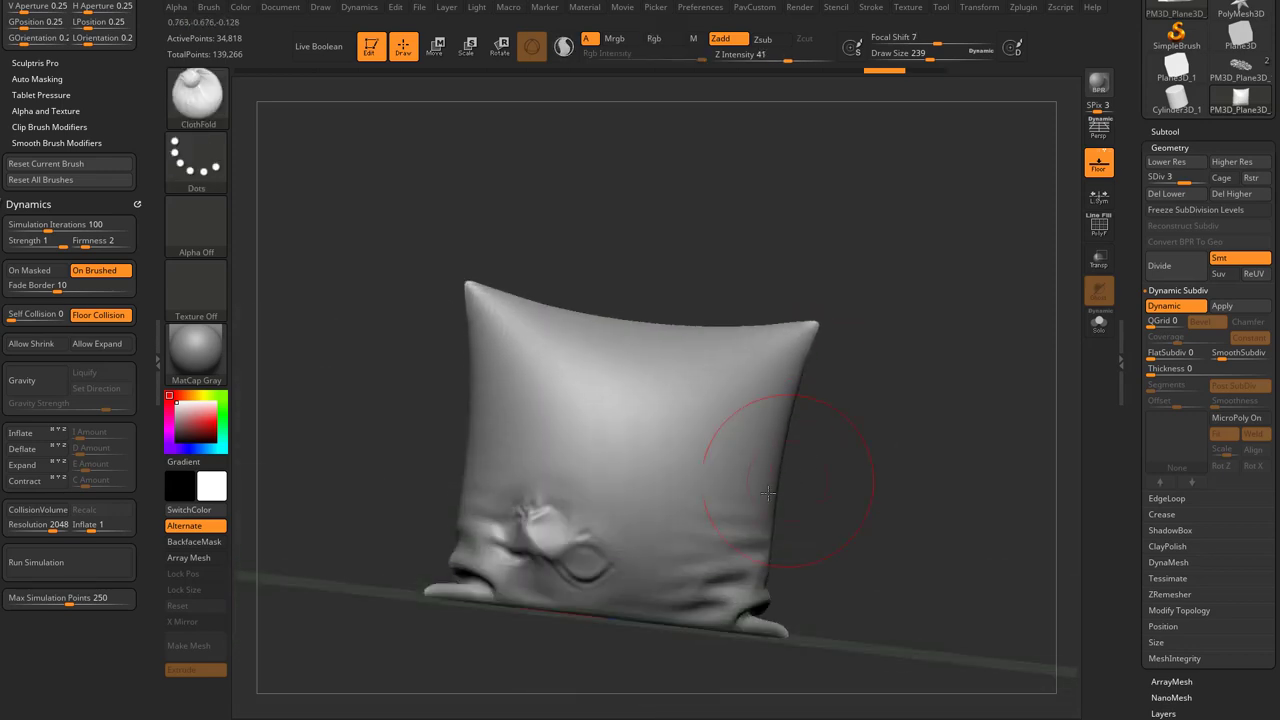
{"action": "left_click_drag", "start_coordinate": [687, 535], "coordinate": [688, 535]}
Step: Hide the floor grid and undo the remaining fold strokes on the pillow's lower front
{"action": "left_click", "coordinate": [1095, 163]}
{"action": "right_click_drag", "start_coordinate": [857, 406], "coordinate": [900, 405]}
{"action": "key", "text": "ctrl+z"}
{"action": "key", "text": "ctrl+z"}
{"action": "key", "text": "ctrl+z"}
{"action": "key", "text": "ctrl+z"}
{"action": "key", "text": "ctrl+z"}
{"action": "key", "text": "ctrl+z"}
{"action": "key", "text": "ctrl+z"}
Step: Try a ClothFold stroke near the pillow's upper-left corner and undo it
{"action": "right_click_drag", "start_coordinate": [579, 199], "coordinate": [585, 256]}
{"action": "left_click_drag", "start_coordinate": [493, 356], "coordinate": [508, 405]}
{"action": "key", "text": "ctrl+z"}
Step: Switch to the Plane3D_1 tool, show its wireframe, and convert it to a PolyMesh3D
{"action": "right_click_drag", "start_coordinate": [1076, 309], "coordinate": [1091, 302], "text": "ctrl"}
{"action": "left_click_drag", "start_coordinate": [1130, 270], "coordinate": [1130, 462]}
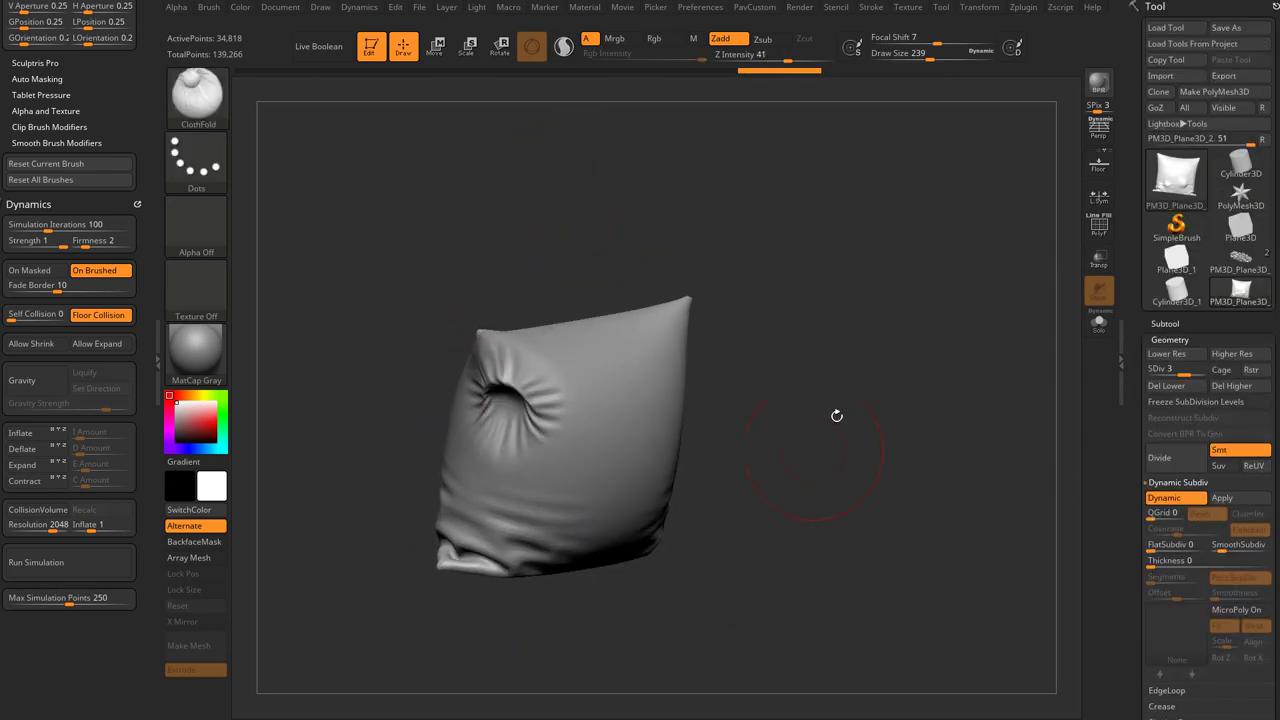
{"action": "left_click", "coordinate": [1180, 263]}
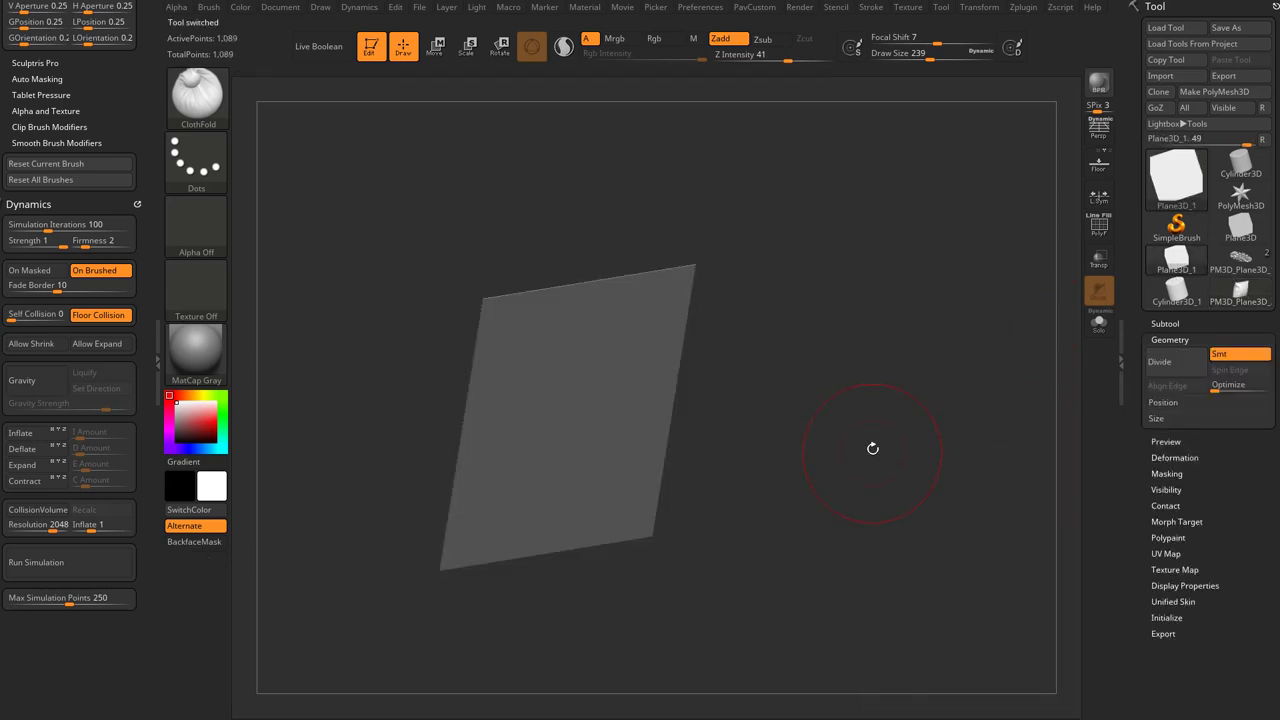
{"action": "right_click_drag", "start_coordinate": [871, 447], "coordinate": [985, 410]}
{"action": "left_click", "coordinate": [1097, 229]}
{"action": "left_click", "coordinate": [1192, 94]}
Step: Enable dynamic subdivision on the plane, divide it up to subdivision level 3, and hide the wireframe
{"action": "left_click_drag", "start_coordinate": [1034, 343], "coordinate": [1134, 194]}
{"action": "left_click", "coordinate": [1164, 323]}
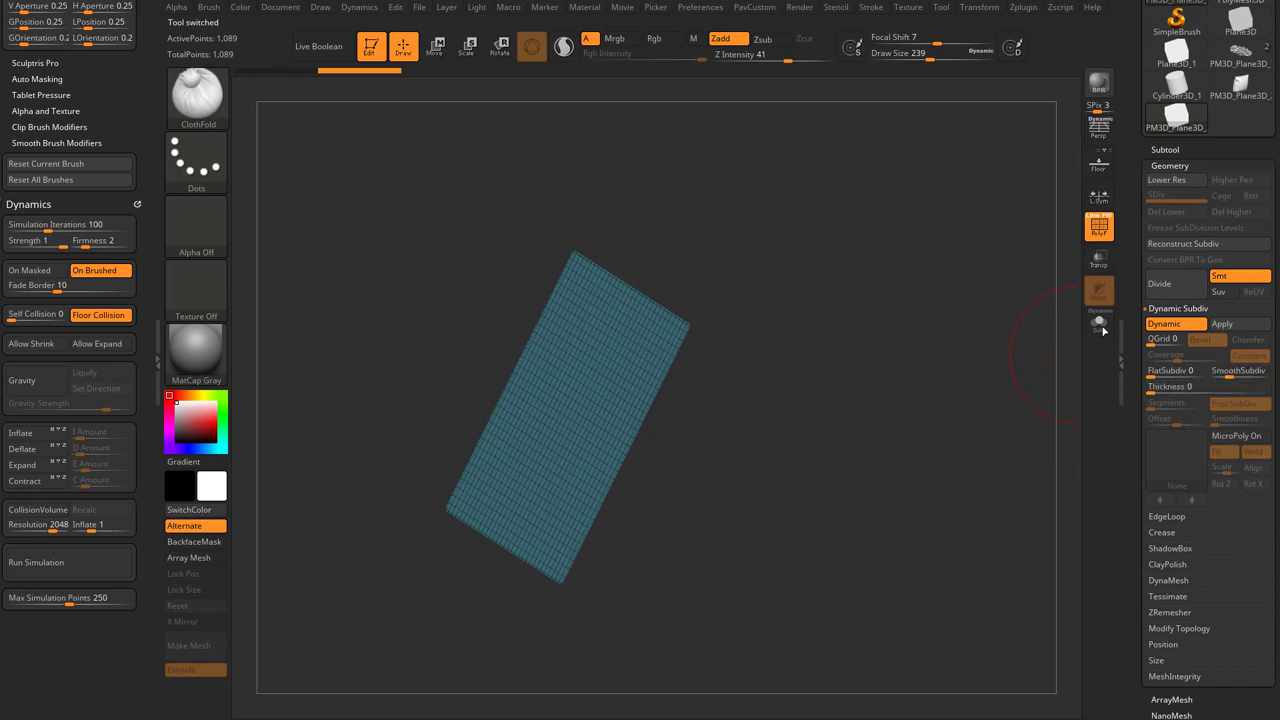
{"action": "key", "text": "ctrl"}
{"action": "key", "text": "ctrl+d"}
{"action": "key", "text": "ctrl+d"}
{"action": "mouse_move", "coordinate": [866, 346]}
{"action": "left_mouse_down"}
{"action": "mouse_move", "coordinate": [880, 366]}
{"action": "mouse_move", "coordinate": [957, 361]}
{"action": "left_mouse_up"}
{"action": "left_click", "coordinate": [1099, 227]}
Step: Test ClothFold strokes along the plane's edge with the draw size raised to 460, and undo them
{"action": "left_click_drag", "start_coordinate": [714, 368], "coordinate": [718, 378]}
{"action": "key", "text": "ctrl+z"}
{"action": "key", "text": "s"}
{"action": "left_click_drag", "start_coordinate": [733, 369], "coordinate": [748, 369]}
{"action": "left_click_drag", "start_coordinate": [694, 367], "coordinate": [795, 349]}
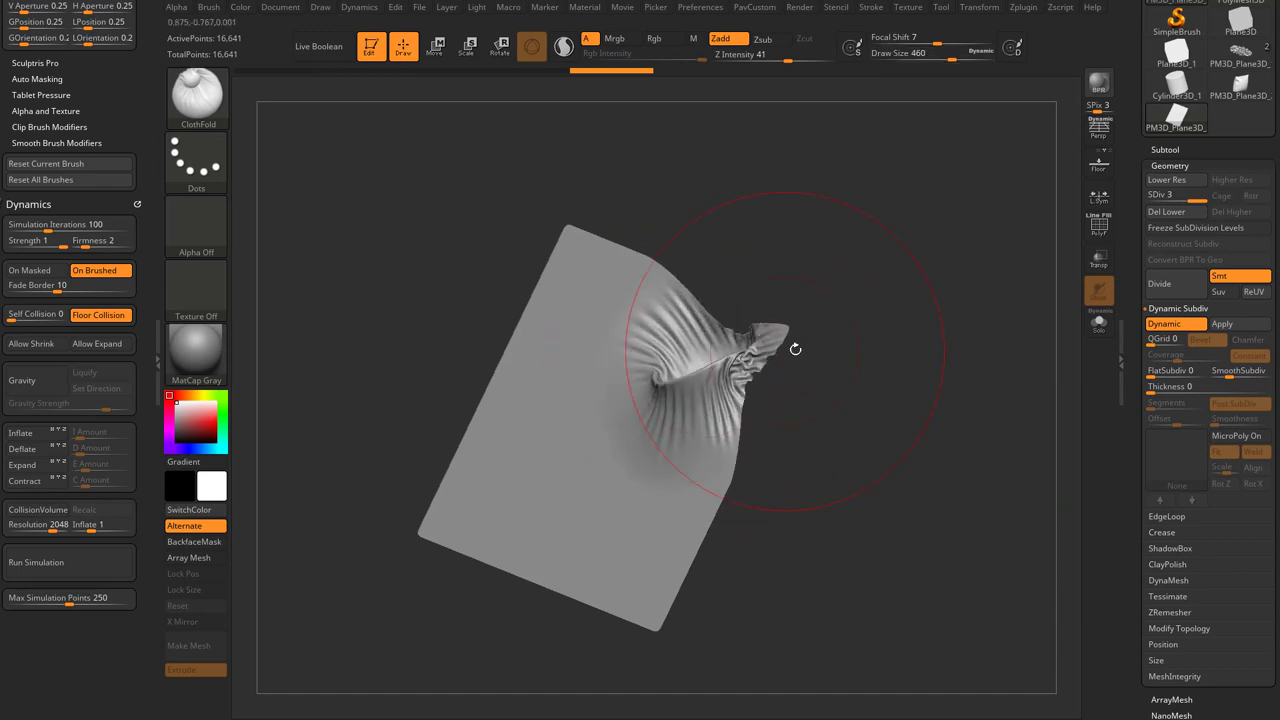
{"action": "mouse_move", "coordinate": [689, 394]}
{"action": "left_mouse_down"}
{"action": "mouse_move", "coordinate": [640, 399]}
{"action": "mouse_move", "coordinate": [646, 378]}
{"action": "mouse_move", "coordinate": [660, 384]}
{"action": "left_mouse_up"}
{"action": "key", "text": "ctrl+z"}
{"action": "key", "text": "ctrl+z"}
{"action": "mouse_move", "coordinate": [861, 407]}
{"action": "left_mouse_down"}
{"action": "mouse_move", "coordinate": [883, 420]}
{"action": "mouse_move", "coordinate": [880, 377]}
{"action": "mouse_move", "coordinate": [872, 402]}
{"action": "left_mouse_up"}
Step: Return to the pillow tool, switch to the ClothHook brush, and face the pillow from the front
{"action": "left_click_drag", "start_coordinate": [1132, 266], "coordinate": [1142, 397]}
{"action": "left_click", "coordinate": [1240, 291]}
{"action": "key", "text": "ctrl+z"}
{"action": "key", "text": "b"}
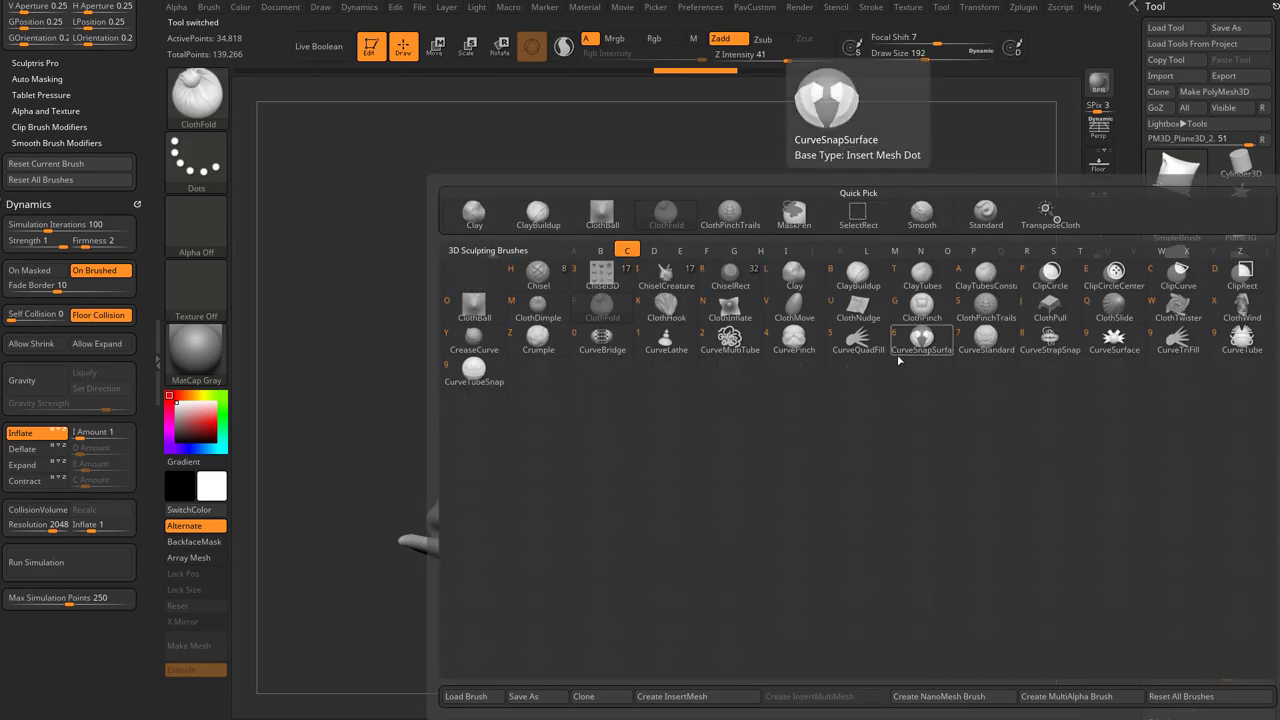
{"action": "left_click", "coordinate": [666, 303]}
{"action": "left_click_drag", "start_coordinate": [922, 438], "coordinate": [848, 358], "text": "shift"}
Step: Try ClothHook pulls on the pillow's right side while adjusting the draw size, undoing each one
{"action": "key", "text": "s"}
{"action": "key", "text": "s"}
{"action": "left_click_drag", "start_coordinate": [704, 380], "coordinate": [719, 374]}
{"action": "key", "text": "ctrl+z"}
{"action": "key", "text": "s"}
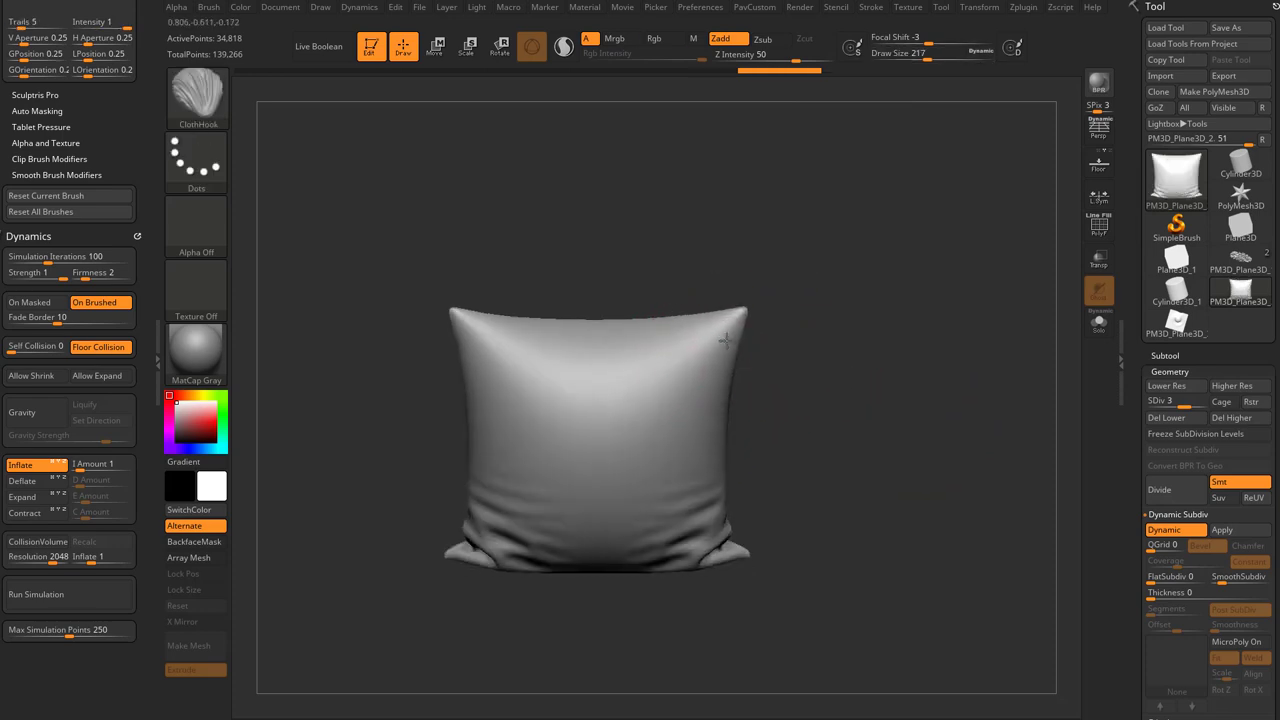
{"action": "left_click_drag", "start_coordinate": [764, 318], "coordinate": [811, 304]}
{"action": "key", "text": "ctrl+z"}
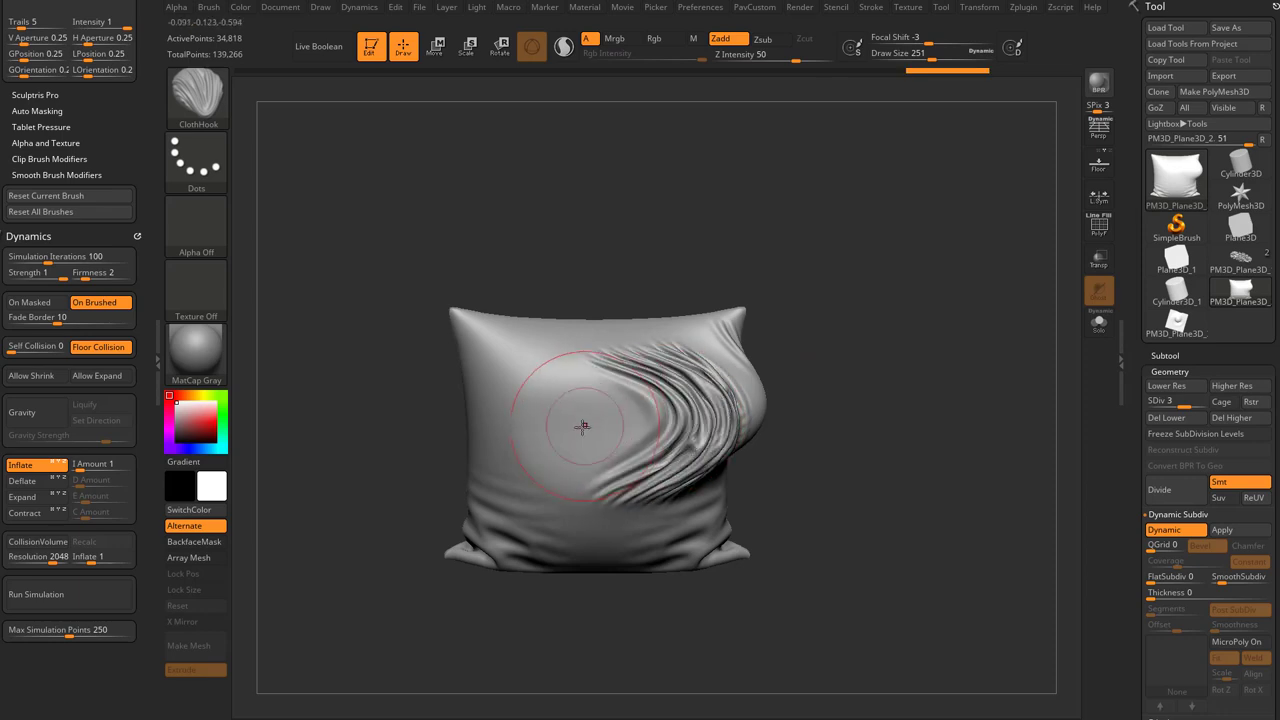
Step: Hook the fabric into large folds across the pillow's front, raising the draw size to 400
{"action": "left_click_drag", "start_coordinate": [583, 427], "coordinate": [561, 434]}
{"action": "mouse_move", "coordinate": [650, 490]}
{"action": "left_mouse_down"}
{"action": "mouse_move", "coordinate": [689, 471]}
{"action": "mouse_move", "coordinate": [618, 478]}
{"action": "mouse_move", "coordinate": [657, 472]}
{"action": "mouse_move", "coordinate": [558, 440]}
{"action": "mouse_move", "coordinate": [591, 431]}
{"action": "left_mouse_up"}
{"action": "key", "text": "s"}
{"action": "key", "text": "s"}
{"action": "left_click_drag", "start_coordinate": [612, 440], "coordinate": [669, 403]}
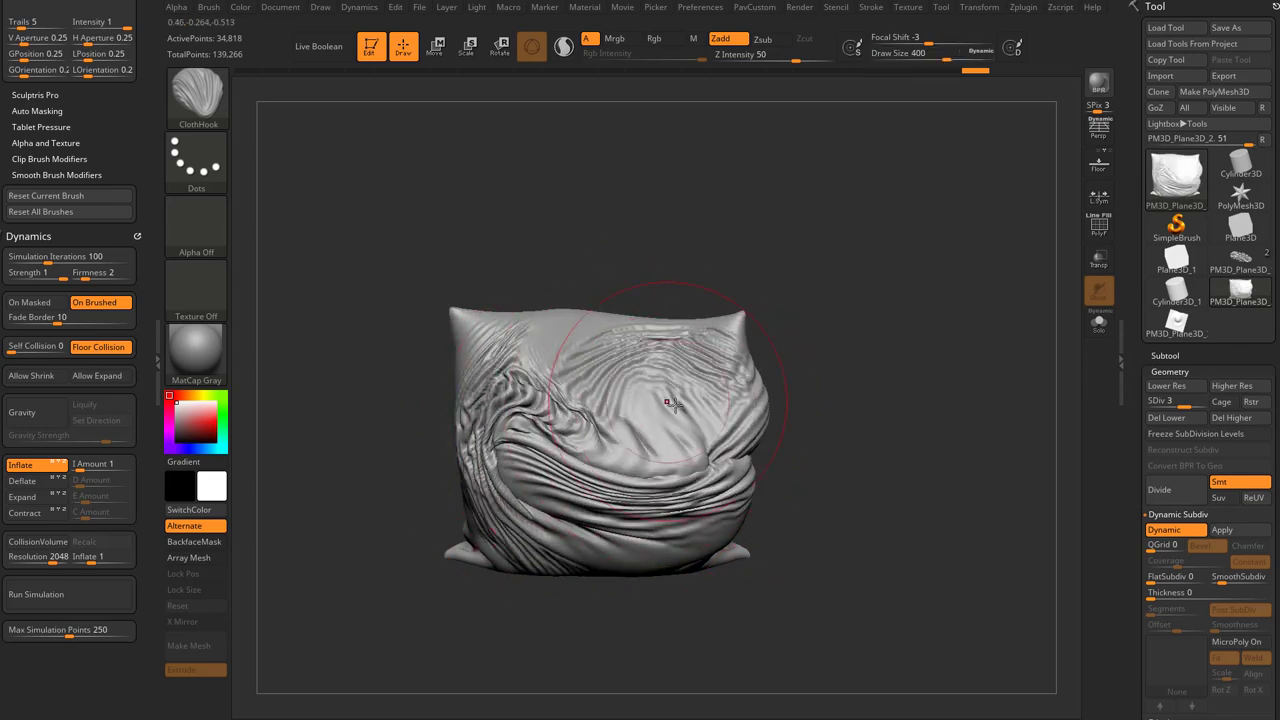
Step: Undo the ClothHook folds across the pillow and turn off Inflate in the dynamics settings
{"action": "key", "text": "ctrl+z"}
{"action": "key", "text": "ctrl+z"}
{"action": "key", "text": "ctrl+z"}
{"action": "key", "text": "ctrl+z"}
{"action": "key", "text": "ctrl+z"}
{"action": "key", "text": "ctrl+z"}
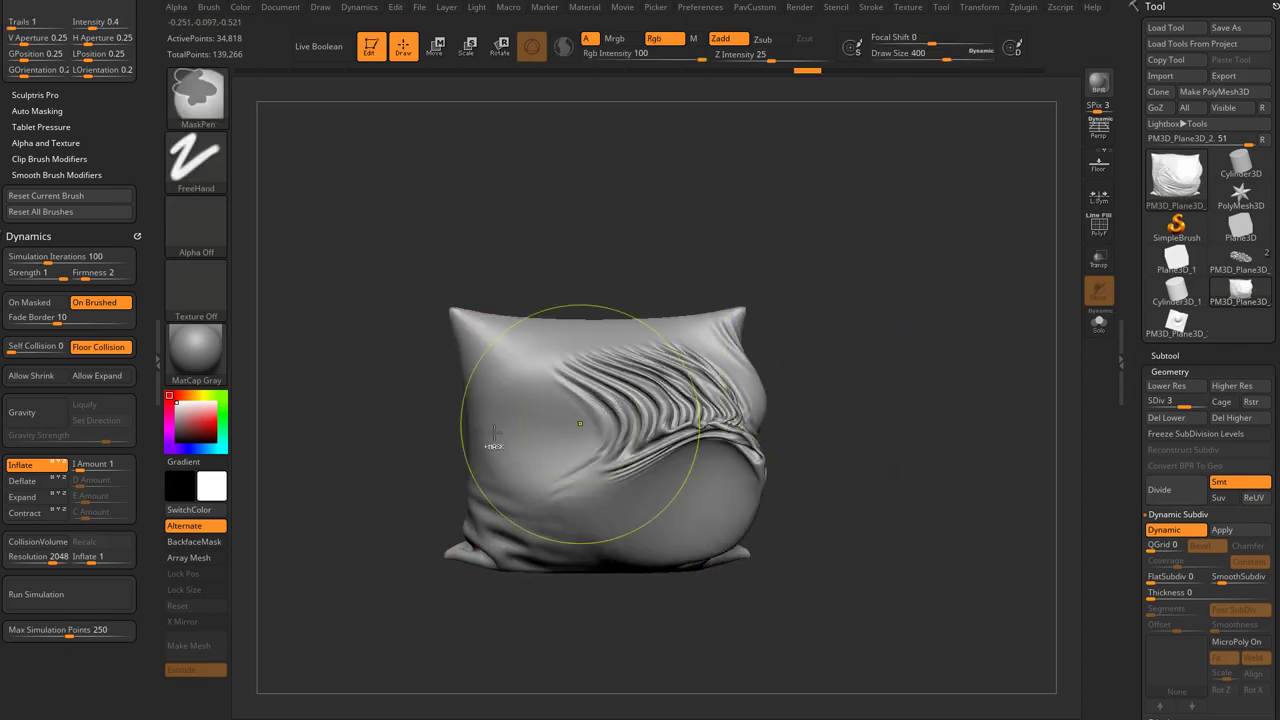
{"action": "key", "text": "ctrl+z"}
{"action": "key", "text": "ctrl+z"}
{"action": "key", "text": "ctrl+z"}
{"action": "key", "text": "ctrl+z"}
{"action": "key", "text": "ctrl+z"}
{"action": "key", "text": "ctrl+z"}
{"action": "key", "text": "ctrl+z"}
{"action": "left_click", "coordinate": [28, 468]}
{"action": "key", "text": "ctrl+z"}
{"action": "key", "text": "ctrl+z"}
{"action": "key", "text": "ctrl+z"}
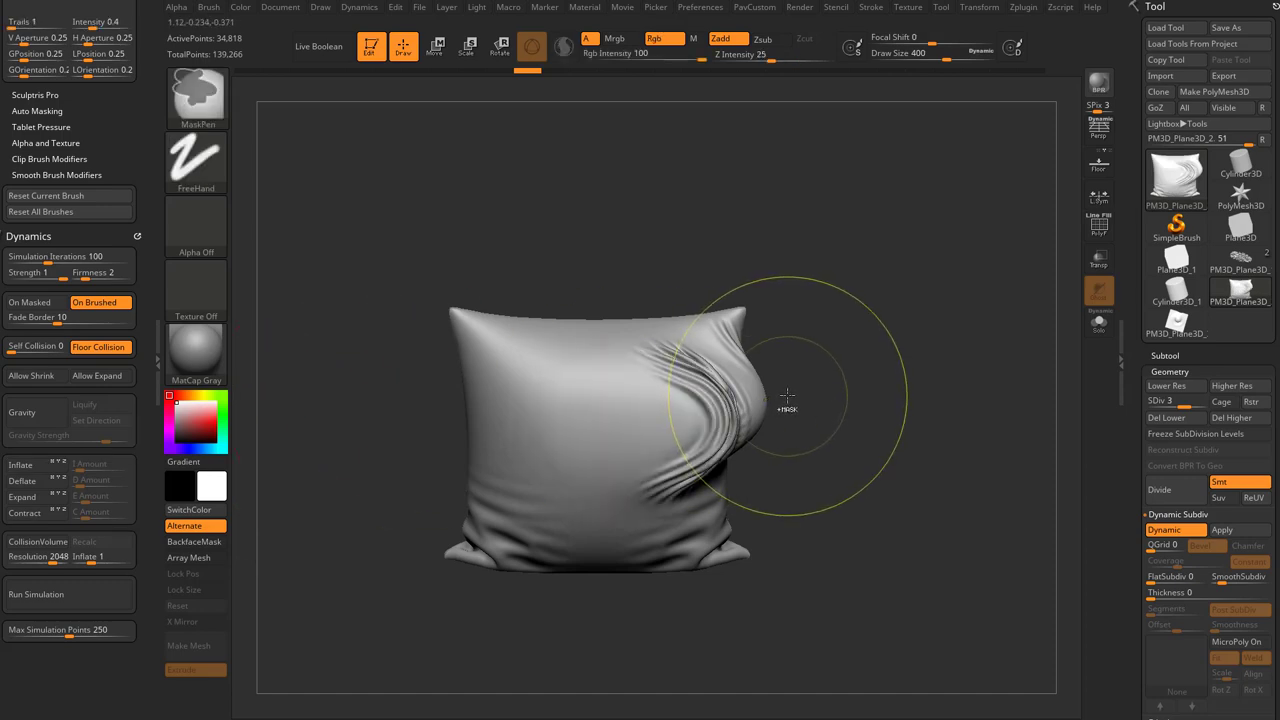
{"action": "key", "text": "ctrl+z"}
{"action": "key", "text": "ctrl+z"}
{"action": "key", "text": "ctrl+z"}
Step: Test ClothHook pulls before and after lowering the pillow to subdivision level 1, undoing the strokes
{"action": "mouse_move", "coordinate": [708, 416]}
{"action": "left_mouse_down"}
{"action": "mouse_move", "coordinate": [614, 452]}
{"action": "mouse_move", "coordinate": [708, 422]}
{"action": "mouse_move", "coordinate": [574, 484]}
{"action": "mouse_move", "coordinate": [663, 424]}
{"action": "mouse_move", "coordinate": [785, 426]}
{"action": "left_mouse_up"}
{"action": "key", "text": "ctrl+z"}
{"action": "left_click", "coordinate": [1154, 403]}
{"action": "key", "text": "ctrl+z"}
{"action": "key", "text": "ctrl+z"}
{"action": "key", "text": "ctrl+z"}
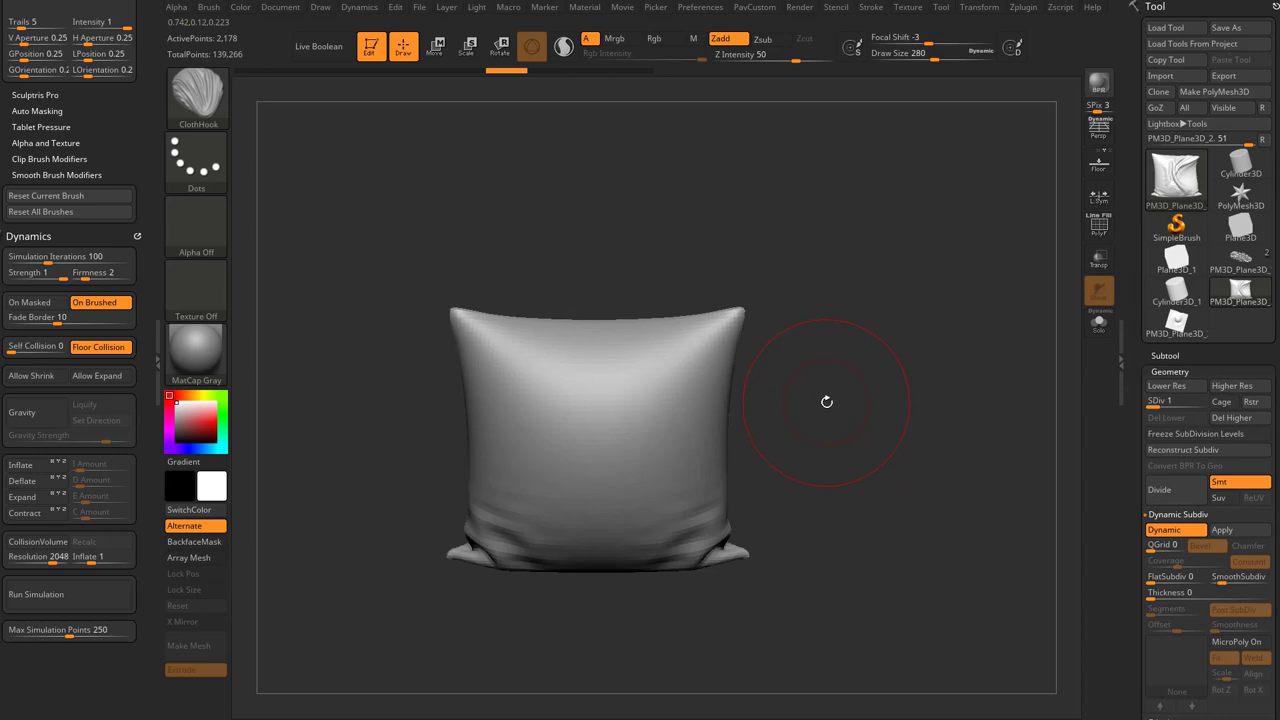
Step: Select the ClothInflate brush, set Draw Size to 251 and Z Intensity to 41, and try bulging the pillow's right side
{"action": "key", "text": "b"}
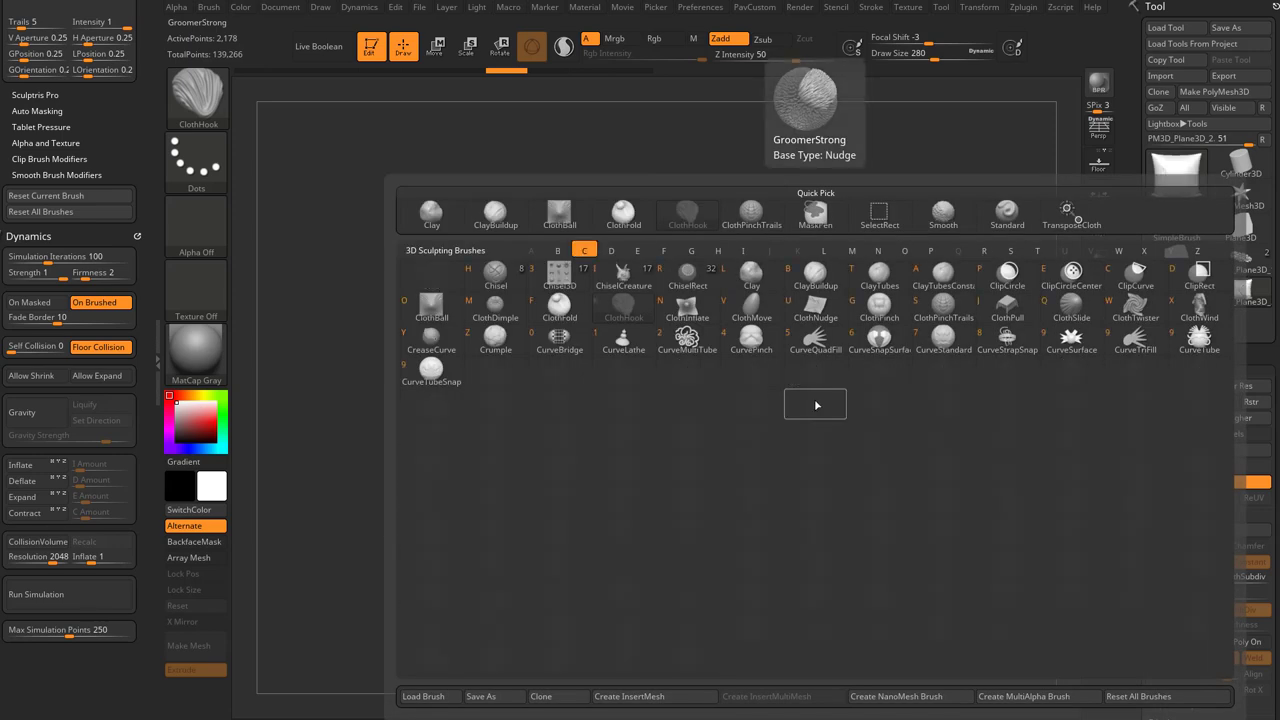
{"action": "key", "text": "n"}
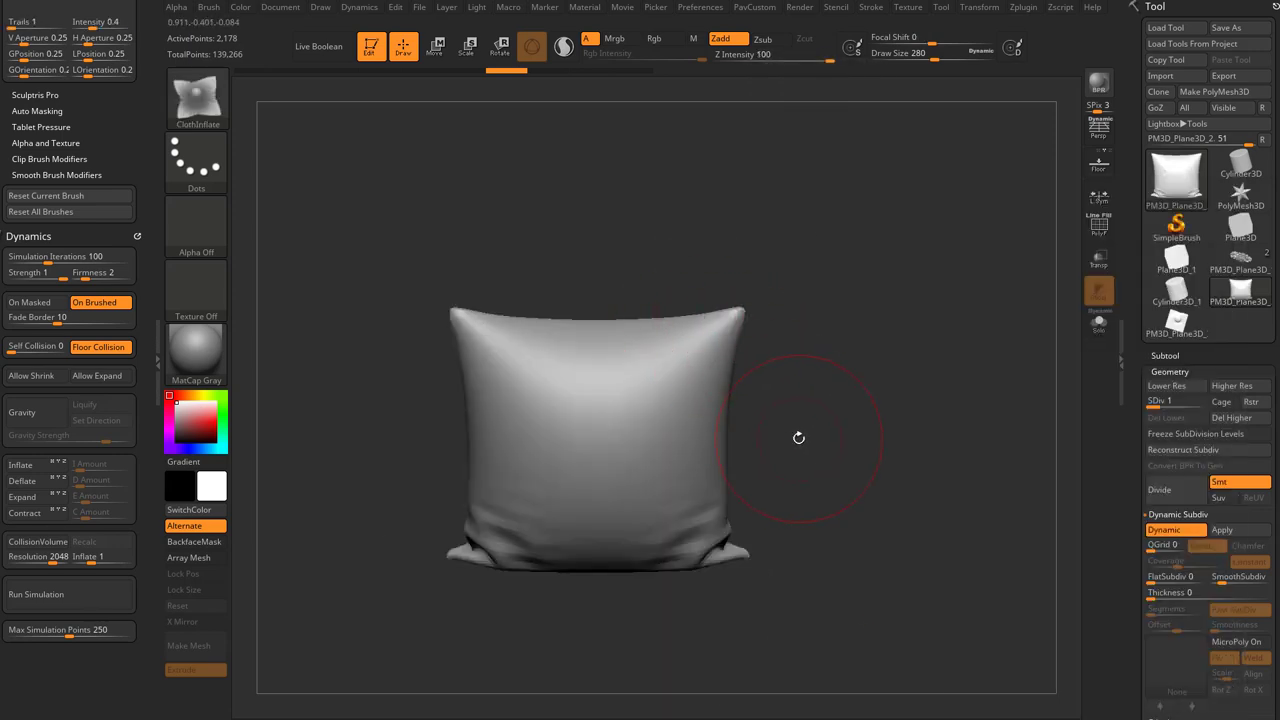
{"action": "left_click_drag", "start_coordinate": [799, 438], "coordinate": [828, 437]}
{"action": "left_click_drag", "start_coordinate": [657, 397], "coordinate": [664, 402]}
{"action": "key", "text": "s"}
{"action": "left_click_drag", "start_coordinate": [660, 440], "coordinate": [653, 434]}
{"action": "key", "text": "ctrl+z"}
Step: Test ClothInflate bulges on the pillow's right side at different subdivision levels, undoing each one
{"action": "mouse_move", "coordinate": [1168, 400]}
{"action": "left_mouse_down"}
{"action": "mouse_move", "coordinate": [1190, 396]}
{"action": "mouse_move", "coordinate": [1164, 399]}
{"action": "left_mouse_up"}
{"action": "key", "text": "ctrl+z"}
{"action": "mouse_move", "coordinate": [671, 431]}
{"action": "left_mouse_down"}
{"action": "mouse_move", "coordinate": [674, 446]}
{"action": "mouse_move", "coordinate": [666, 436]}
{"action": "mouse_move", "coordinate": [681, 423]}
{"action": "mouse_move", "coordinate": [685, 457]}
{"action": "left_mouse_up"}
{"action": "key", "text": "ctrl+z"}
{"action": "left_click", "coordinate": [1185, 402]}
{"action": "key", "text": "ctrl+z"}
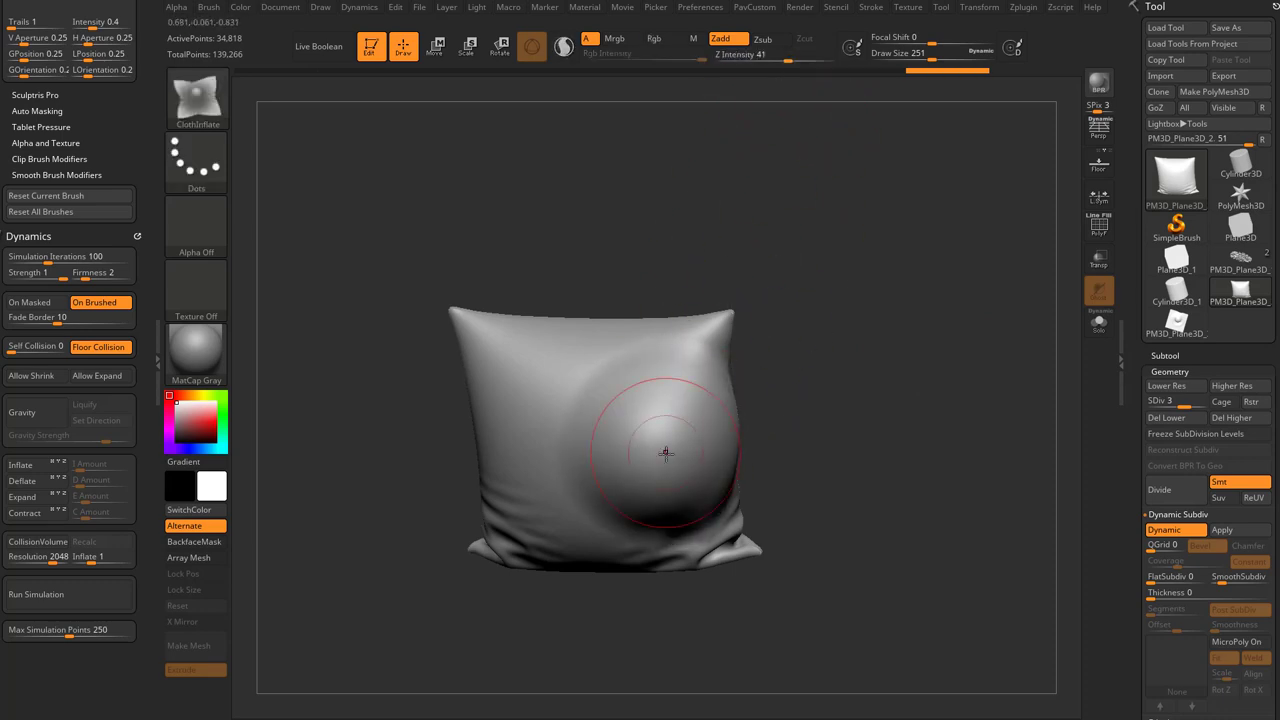
{"action": "key", "text": "ctrl+z"}
{"action": "key", "text": "ctrl+z"}
{"action": "key", "text": "ctrl+z"}
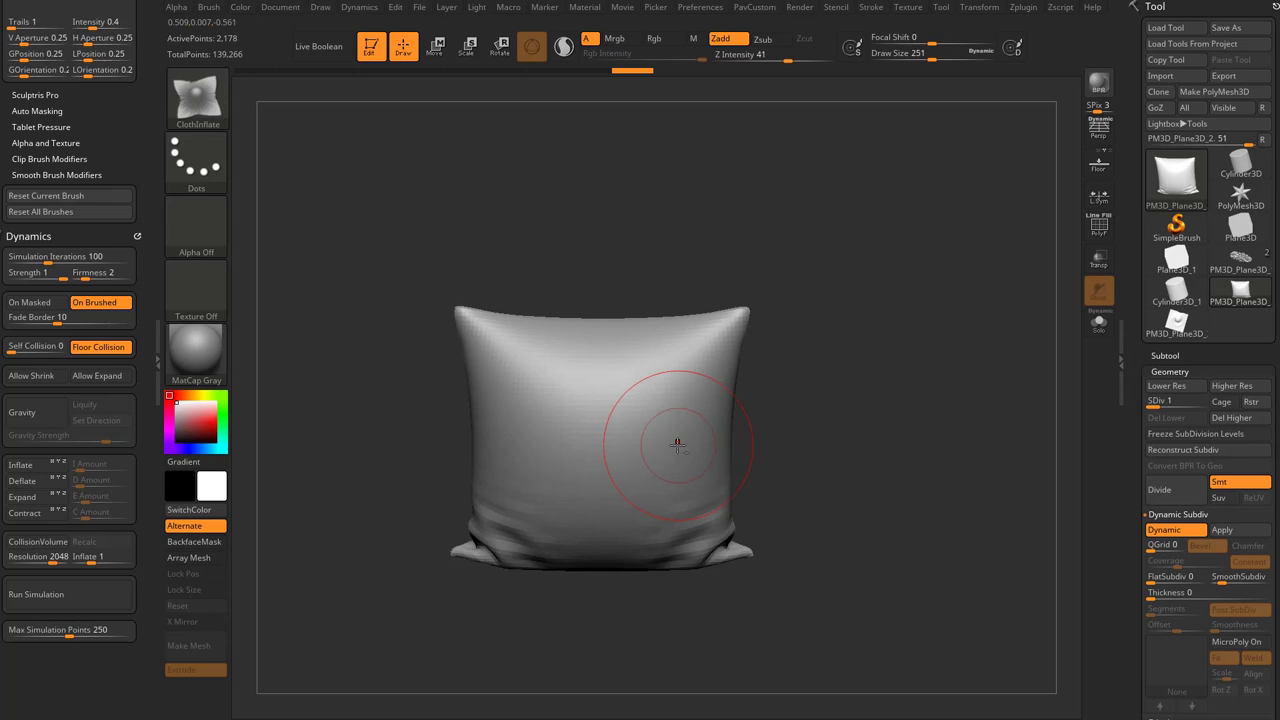
Step: Raise the pillow to subdivision level 3 and test inverted ClothInflate dents on its right side, undoing the strokes
{"action": "left_click_drag", "start_coordinate": [665, 438], "coordinate": [662, 436]}
{"action": "key", "text": "ctrl+z"}
{"action": "left_click", "coordinate": [1184, 402]}
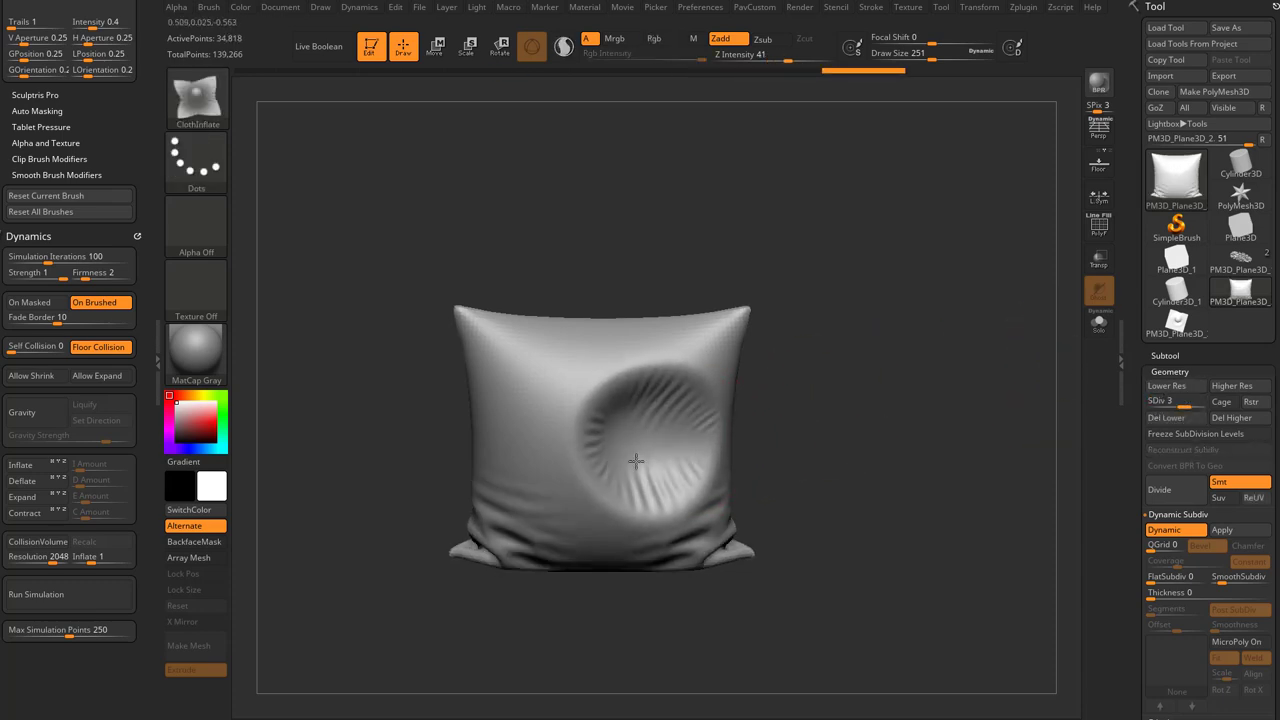
{"action": "left_click_drag", "start_coordinate": [636, 461], "coordinate": [638, 459], "text": "alt"}
{"action": "right_click_drag", "start_coordinate": [638, 459], "coordinate": [715, 440]}
{"action": "right_click_drag", "start_coordinate": [563, 489], "coordinate": [638, 494]}
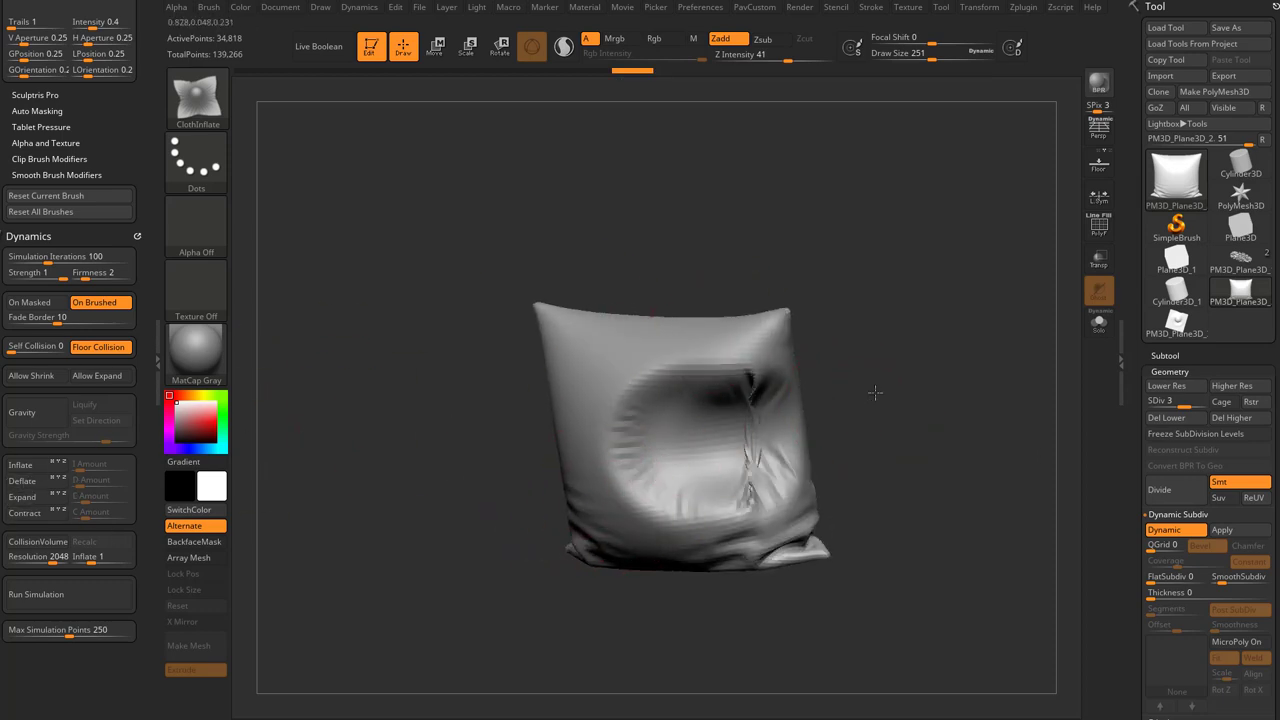
{"action": "right_click_drag", "start_coordinate": [876, 391], "coordinate": [866, 440], "text": "shift"}
{"action": "key", "text": "ctrl+z"}
{"action": "mouse_move", "coordinate": [753, 410]}
{"action": "left_mouse_down"}
{"action": "mouse_move", "coordinate": [772, 429]}
{"action": "mouse_move", "coordinate": [763, 438]}
{"action": "left_mouse_up"}
{"action": "key", "text": "ctrl+z"}
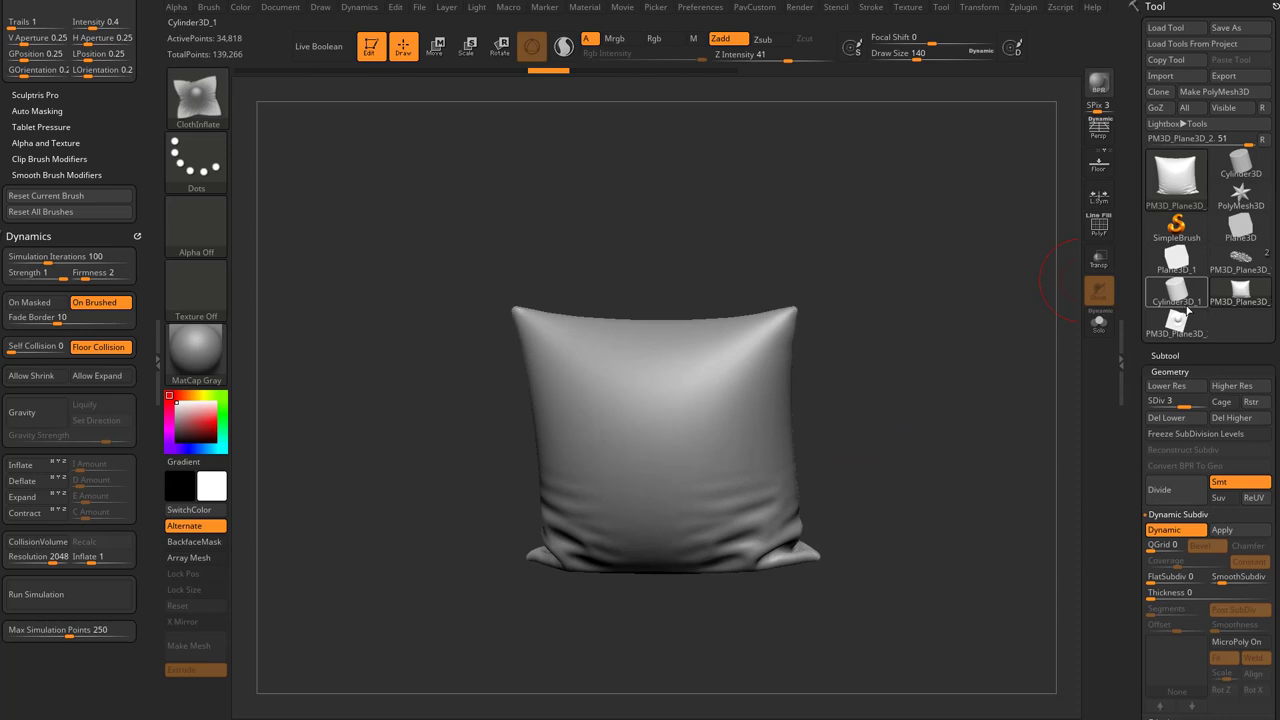
Step: Switch to the PM3D_Plane3D_3 tool and undo its sculpting back to a flat plane
{"action": "mouse_move", "coordinate": [1220, 298]}
{"action": "left_click", "coordinate": [1178, 324]}
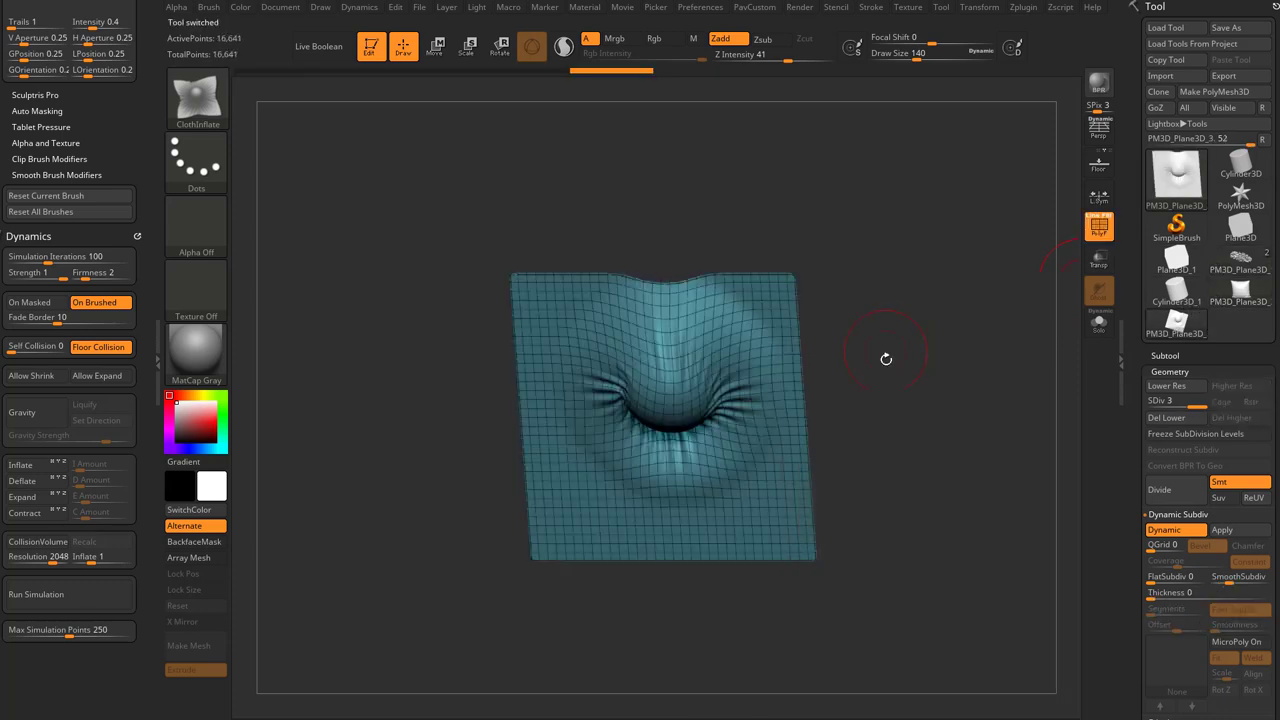
{"action": "left_click_drag", "start_coordinate": [886, 358], "coordinate": [1090, 248]}
{"action": "key", "text": "ctrl+z"}
{"action": "key", "text": "ctrl+z"}
{"action": "key", "text": "ctrl+z"}
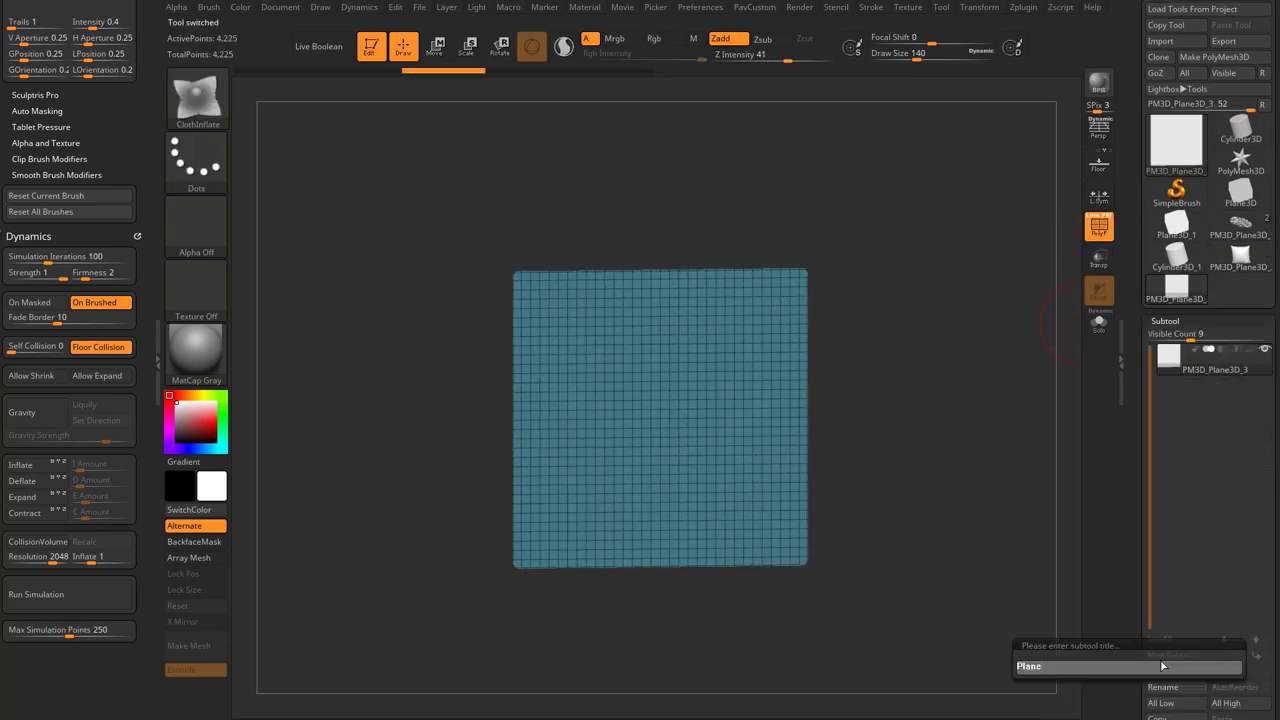
Step: Rename the plane subtool as PlaneTest and turn off the polyframe display
{"action": "type", "text": "Test"}
{"action": "key", "text": "Return"}
{"action": "left_click", "coordinate": [1094, 232]}
Step: Inflate large bulging folds across the plane with ClothInflate at Draw Size 542
{"action": "left_click_drag", "start_coordinate": [985, 318], "coordinate": [707, 408]}
{"action": "left_click_drag", "start_coordinate": [812, 363], "coordinate": [848, 350]}
{"action": "mouse_move", "coordinate": [663, 405]}
{"action": "left_mouse_down"}
{"action": "mouse_move", "coordinate": [706, 406]}
{"action": "mouse_move", "coordinate": [701, 365]}
{"action": "mouse_move", "coordinate": [672, 372]}
{"action": "mouse_move", "coordinate": [697, 380]}
{"action": "mouse_move", "coordinate": [672, 342]}
{"action": "mouse_move", "coordinate": [716, 330]}
{"action": "mouse_move", "coordinate": [694, 362]}
{"action": "left_mouse_up"}
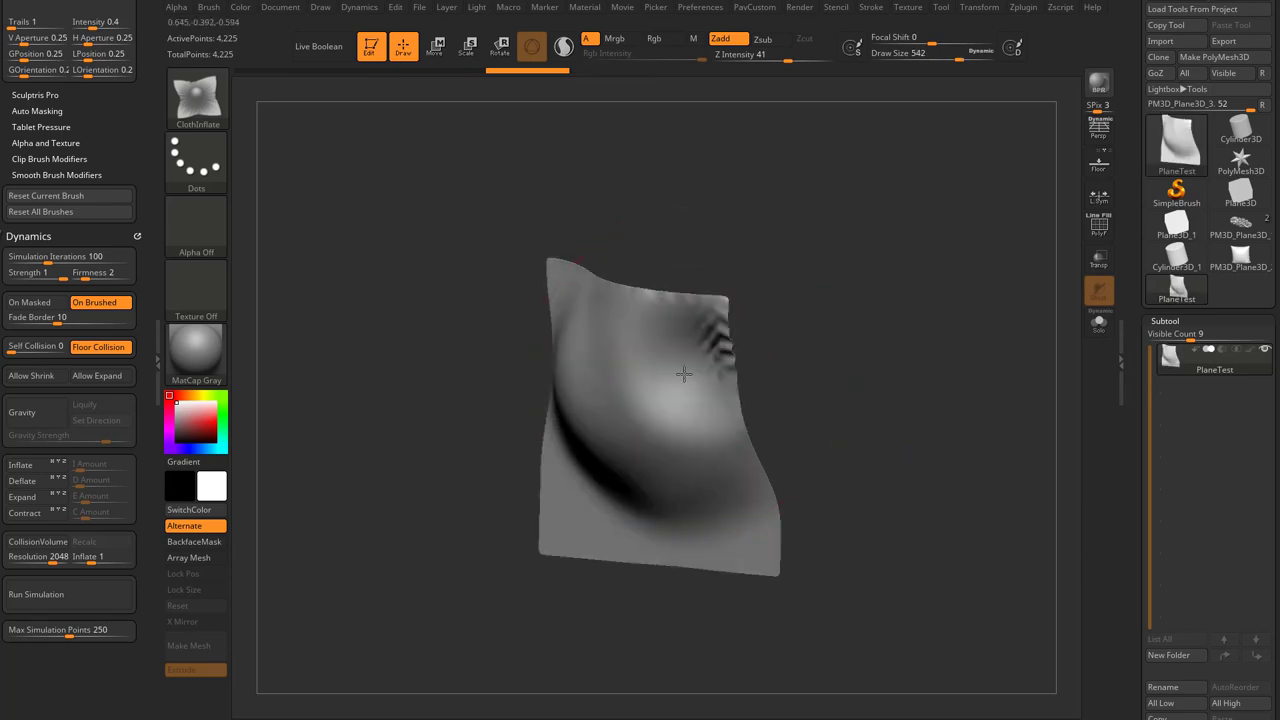
{"action": "left_click_drag", "start_coordinate": [683, 371], "coordinate": [702, 390]}
{"action": "left_click_drag", "start_coordinate": [783, 366], "coordinate": [812, 366]}
{"action": "left_click_drag", "start_coordinate": [694, 405], "coordinate": [708, 434]}
Step: Set the plane's Dynamic Subdiv Thickness to 0.0151
{"action": "left_click_drag", "start_coordinate": [1143, 438], "coordinate": [1145, 351]}
{"action": "left_click_drag", "start_coordinate": [1168, 500], "coordinate": [1190, 500]}
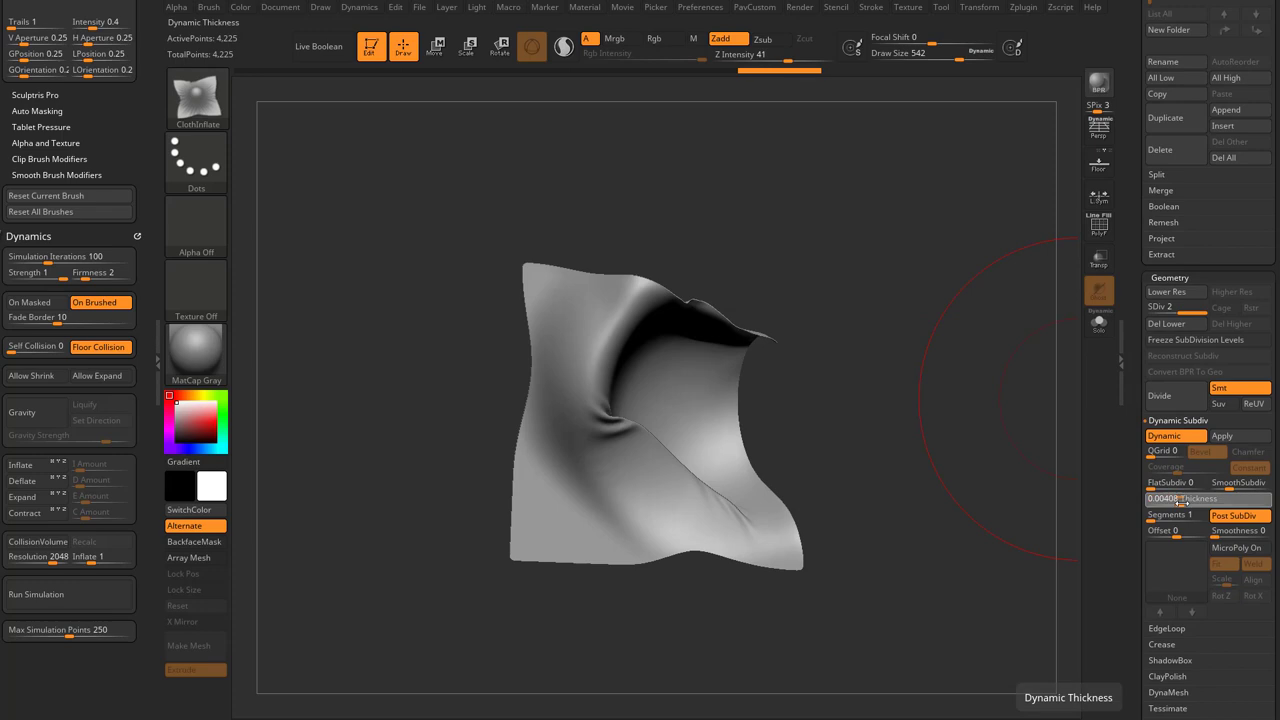
{"action": "left_click_drag", "start_coordinate": [989, 437], "coordinate": [944, 410]}
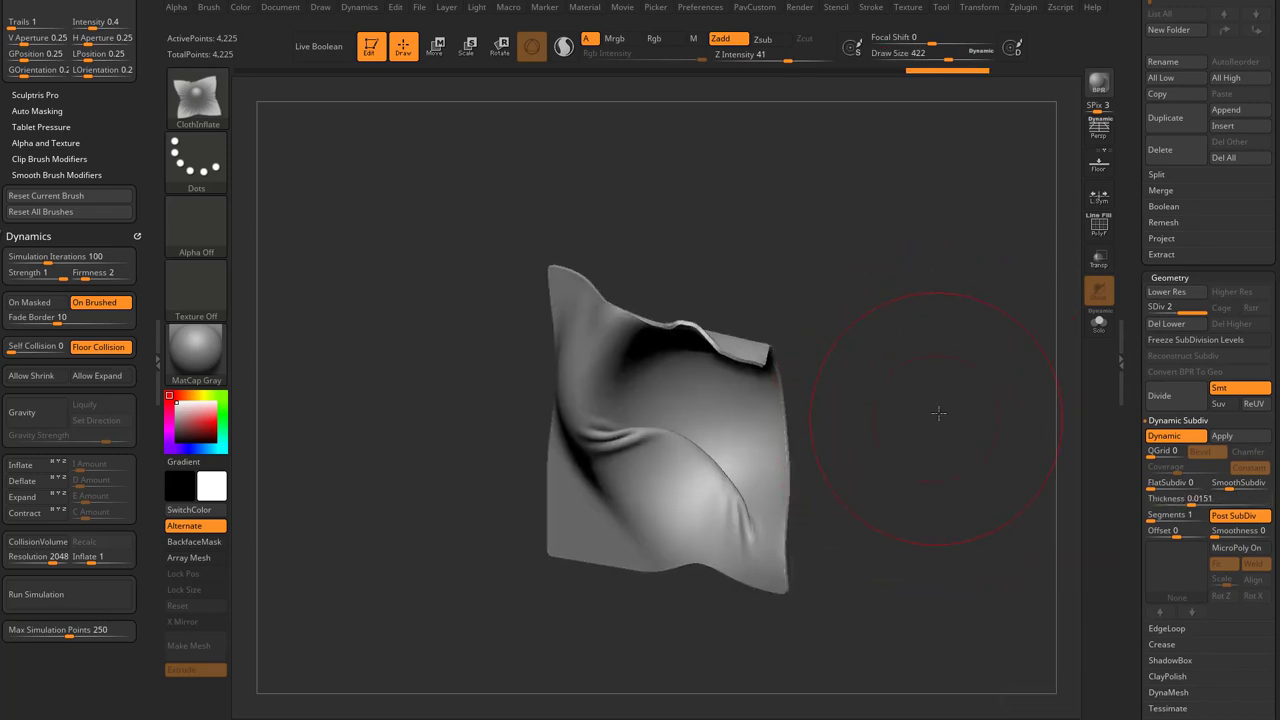
Step: Select the ClothMove brush and push the fabric around the plane's center, varying the draw size between strokes
{"action": "key", "text": "b"}
{"action": "key", "text": "c"}
{"action": "left_click", "coordinate": [649, 307]}
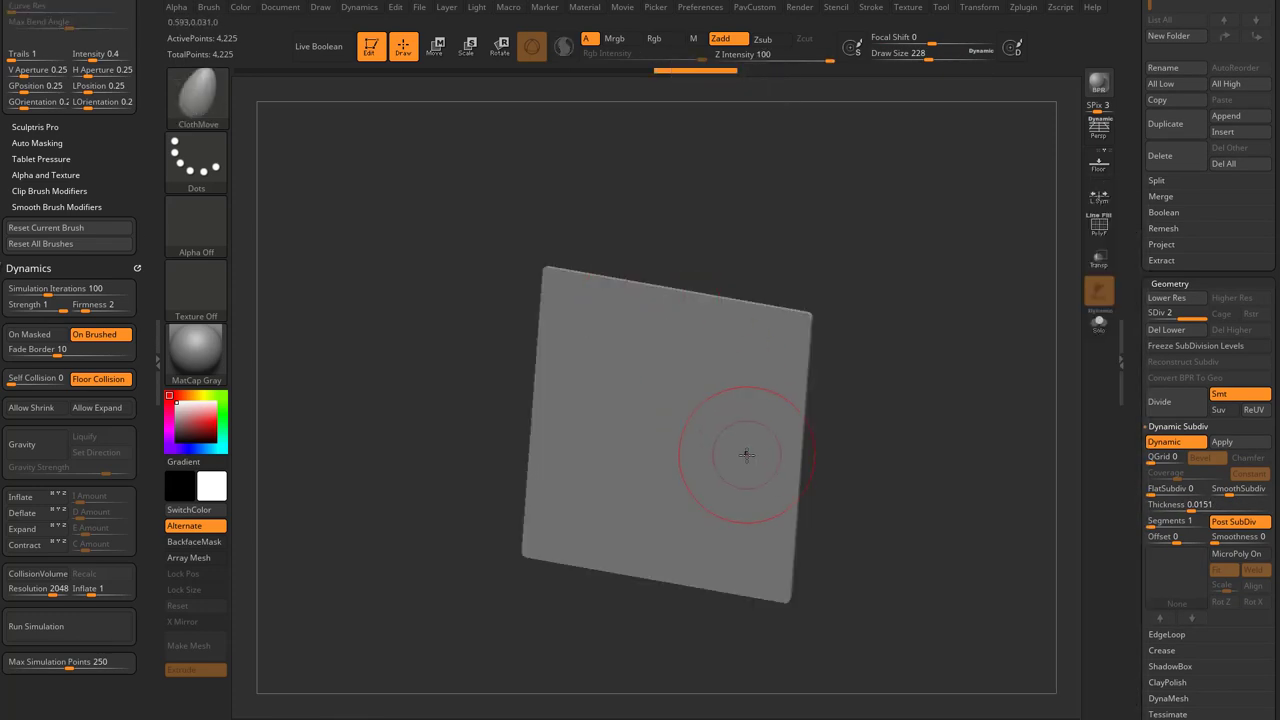
{"action": "left_click_drag", "start_coordinate": [690, 362], "coordinate": [676, 408]}
{"action": "key", "text": "]"}
{"action": "mouse_move", "coordinate": [746, 346]}
{"action": "left_mouse_down"}
{"action": "mouse_move", "coordinate": [748, 323]}
{"action": "mouse_move", "coordinate": [737, 365]}
{"action": "mouse_move", "coordinate": [743, 342]}
{"action": "left_mouse_up"}
{"action": "key", "text": "["}
{"action": "mouse_move", "coordinate": [668, 376]}
{"action": "left_mouse_down"}
{"action": "mouse_move", "coordinate": [645, 384]}
{"action": "mouse_move", "coordinate": [683, 360]}
{"action": "mouse_move", "coordinate": [656, 398]}
{"action": "left_mouse_up"}
Step: Move the fabric along the plane's right edge with ClothMove, reducing the Draw Size to 128
{"action": "left_click_drag", "start_coordinate": [824, 409], "coordinate": [849, 410]}
{"action": "mouse_move", "coordinate": [752, 421]}
{"action": "left_mouse_down"}
{"action": "mouse_move", "coordinate": [766, 426]}
{"action": "mouse_move", "coordinate": [723, 417]}
{"action": "mouse_move", "coordinate": [820, 429]}
{"action": "left_mouse_up"}
{"action": "key", "text": "s"}
{"action": "left_click_drag", "start_coordinate": [820, 429], "coordinate": [806, 439]}
{"action": "key", "text": "s"}
{"action": "left_click_drag", "start_coordinate": [806, 439], "coordinate": [794, 439]}
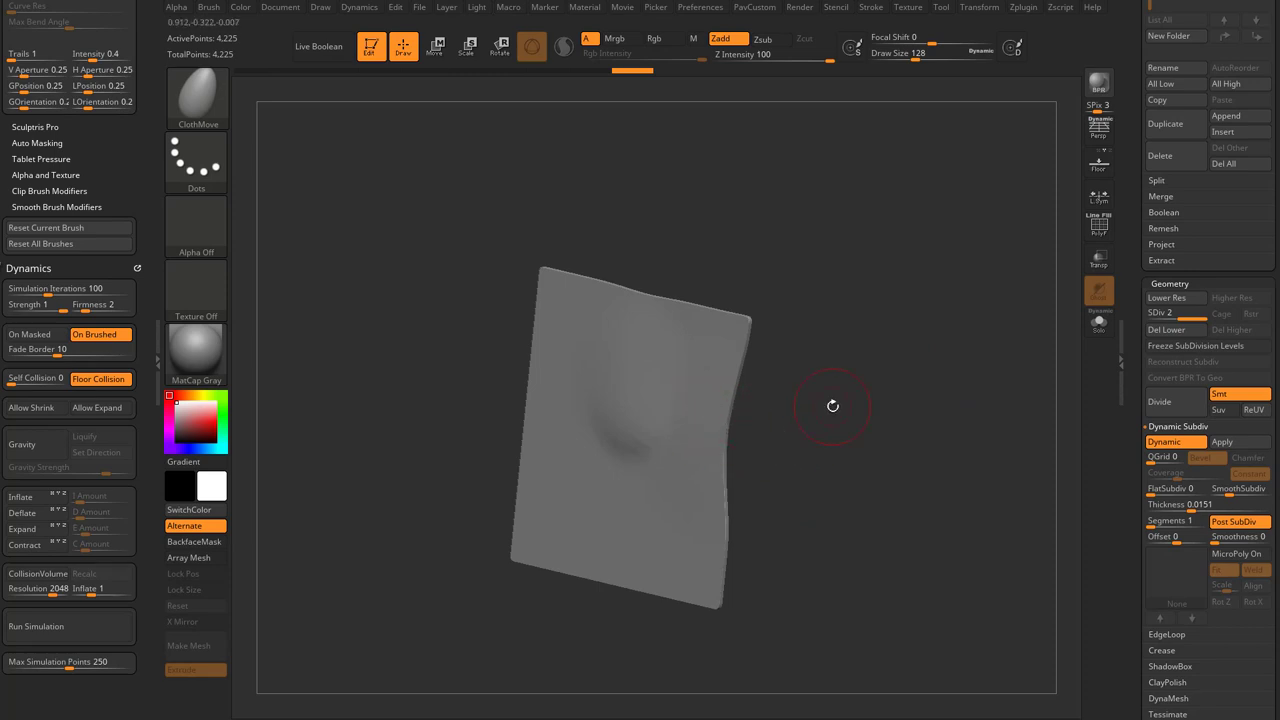
Step: Show the plane's polyframe, set the Draw Size to 245 and lower the plane to subdivision level 1
{"action": "mouse_move", "coordinate": [808, 346]}
{"action": "left_mouse_down"}
{"action": "mouse_move", "coordinate": [893, 383]}
{"action": "mouse_move", "coordinate": [966, 355]}
{"action": "left_mouse_up"}
{"action": "left_click", "coordinate": [1099, 227]}
{"action": "key", "text": "s"}
{"action": "left_click", "coordinate": [1163, 314]}
Step: Push deep ClothMove folds into the plane's center and upper right, raising the Draw Size to 274
{"action": "left_click_drag", "start_coordinate": [674, 416], "coordinate": [667, 419]}
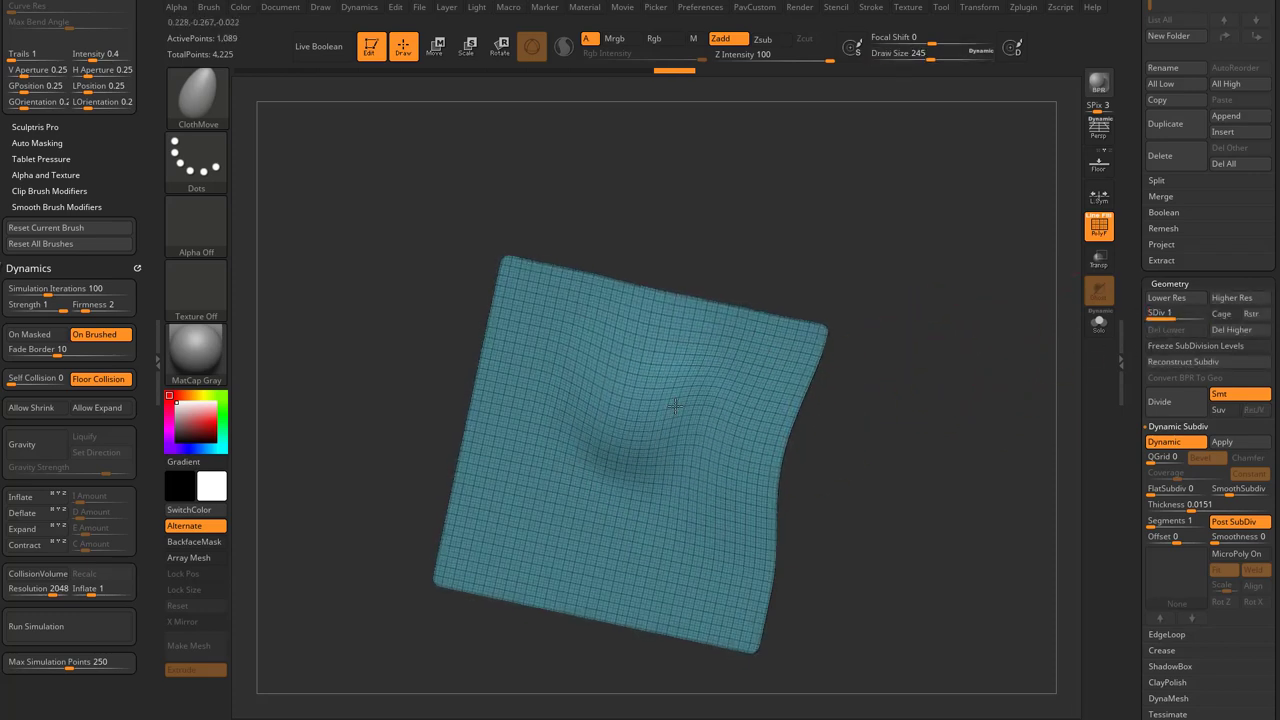
{"action": "mouse_move", "coordinate": [582, 433]}
{"action": "left_mouse_down"}
{"action": "mouse_move", "coordinate": [654, 487]}
{"action": "mouse_move", "coordinate": [685, 421]}
{"action": "left_mouse_up"}
{"action": "left_click_drag", "start_coordinate": [645, 477], "coordinate": [650, 524]}
{"action": "left_click_drag", "start_coordinate": [866, 460], "coordinate": [785, 468]}
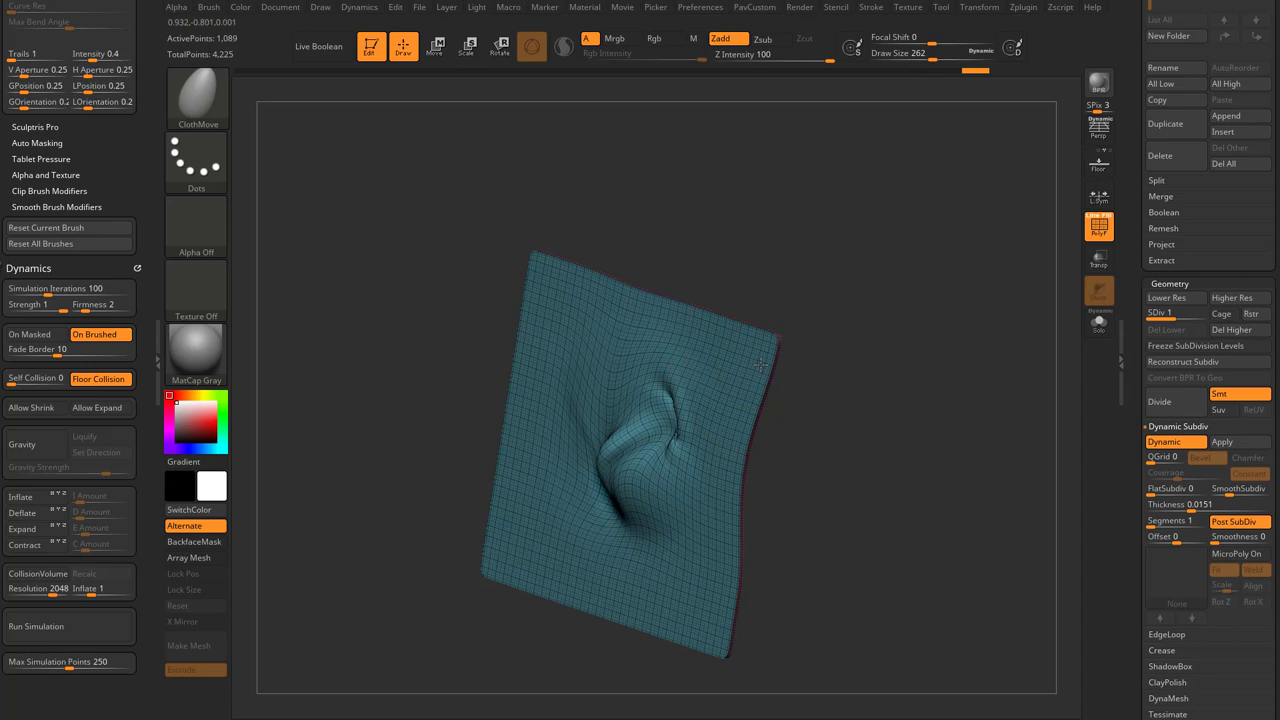
{"action": "left_click_drag", "start_coordinate": [770, 440], "coordinate": [794, 446]}
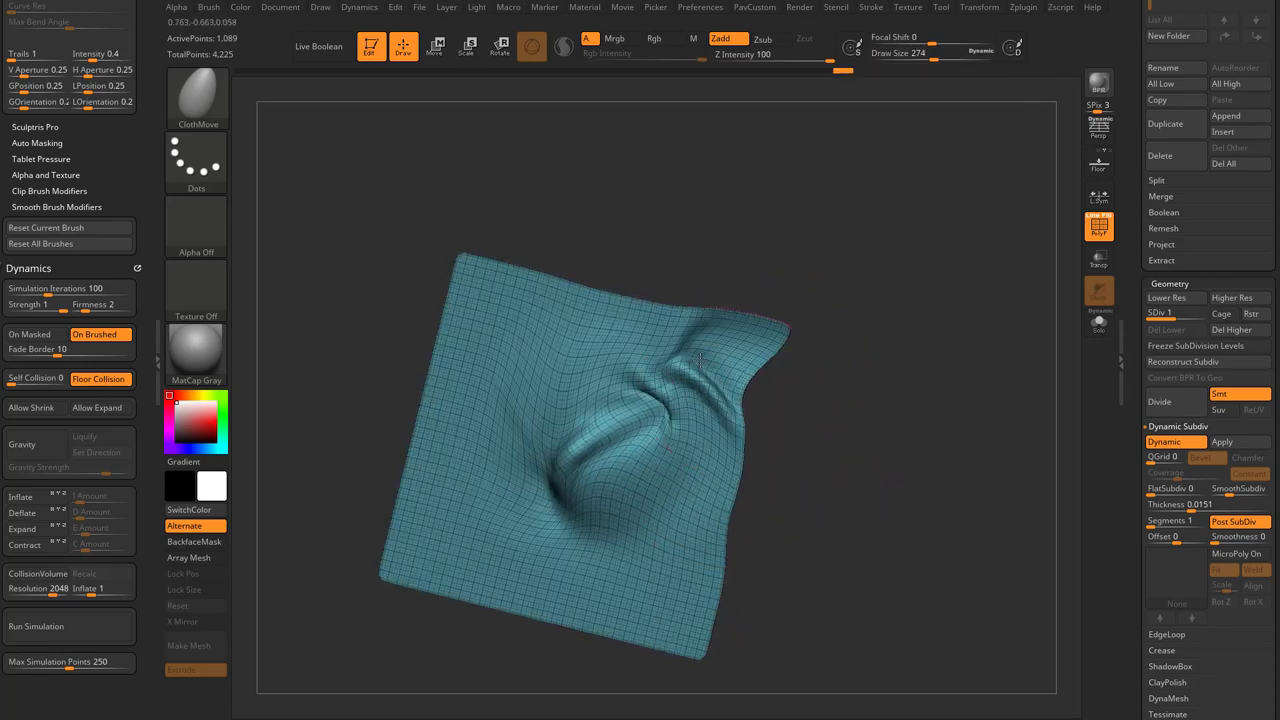
{"action": "left_click_drag", "start_coordinate": [603, 355], "coordinate": [588, 383]}
{"action": "left_click_drag", "start_coordinate": [829, 403], "coordinate": [894, 339], "text": "alt"}
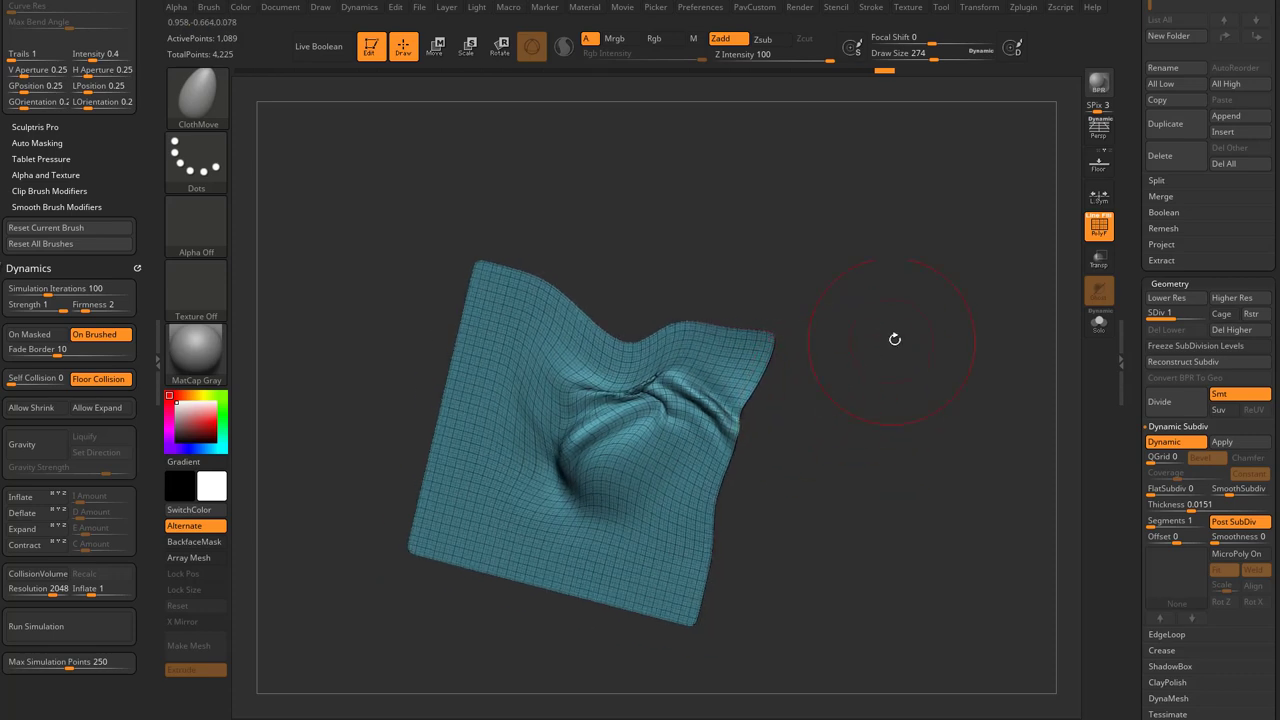
Step: Undo the ClothMove folds and the subdivision change to restore the plane at subdivision level 2
{"action": "key", "text": "ctrl+z"}
{"action": "key", "text": "ctrl+z"}
{"action": "key", "text": "ctrl+z"}
{"action": "key", "text": "ctrl+z"}
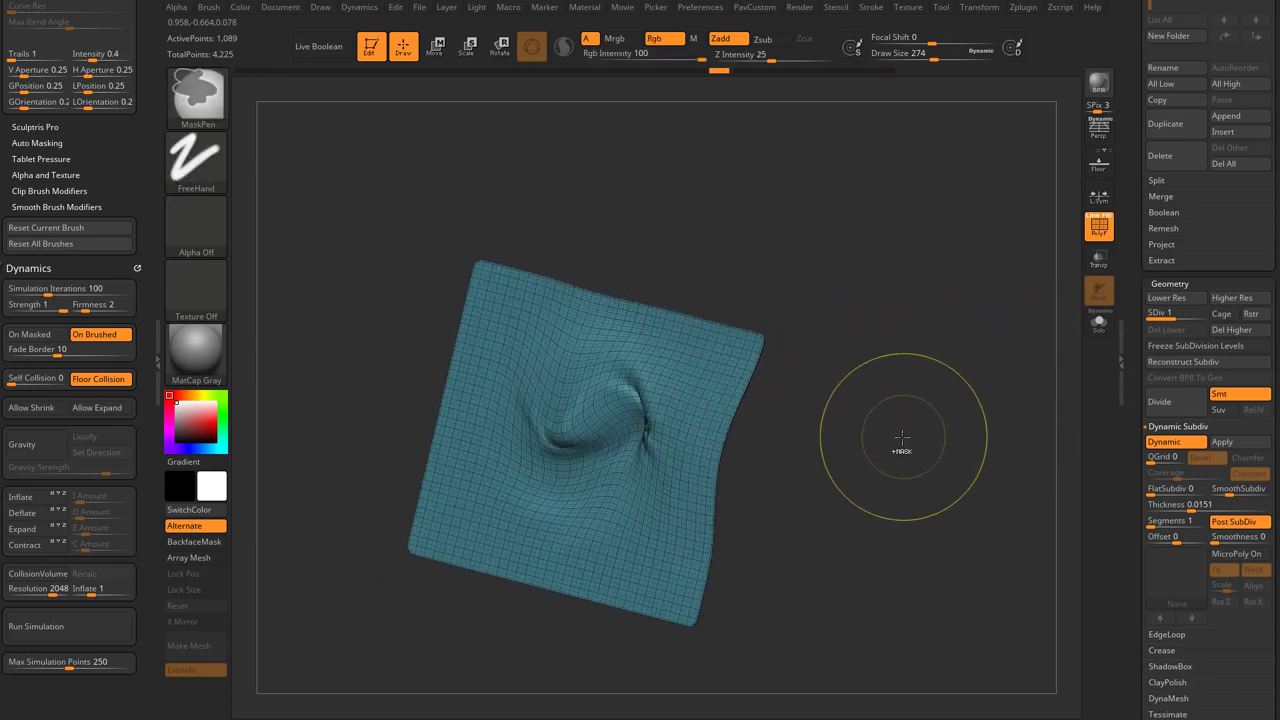
{"action": "key", "text": "d"}
{"action": "left_click_drag", "start_coordinate": [900, 440], "coordinate": [888, 440]}
{"action": "key", "text": "ctrl+z"}
{"action": "key", "text": "ctrl+z"}
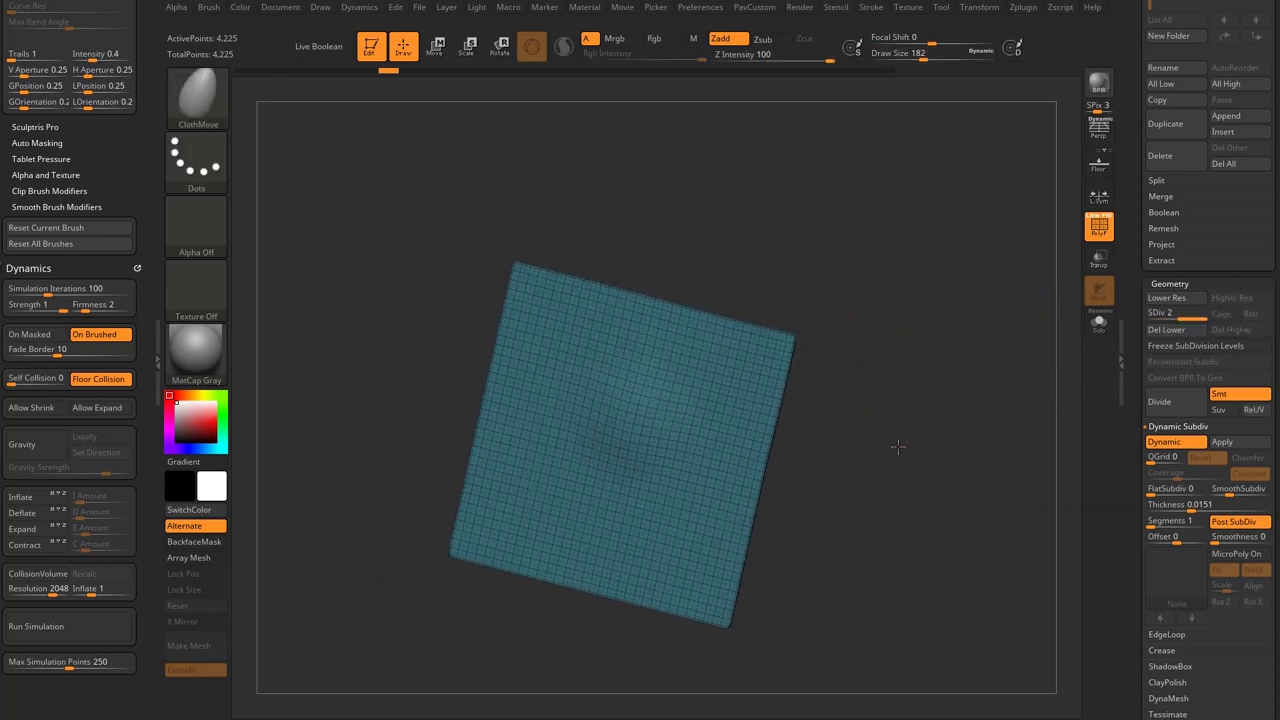
Step: Select the ClothNudge brush, hide the polyframe and push curved wrinkles into the plane's center, reducing the Draw Size to 163
{"action": "key", "text": "b"}
{"action": "key", "text": "c"}
{"action": "left_click", "coordinate": [858, 318]}
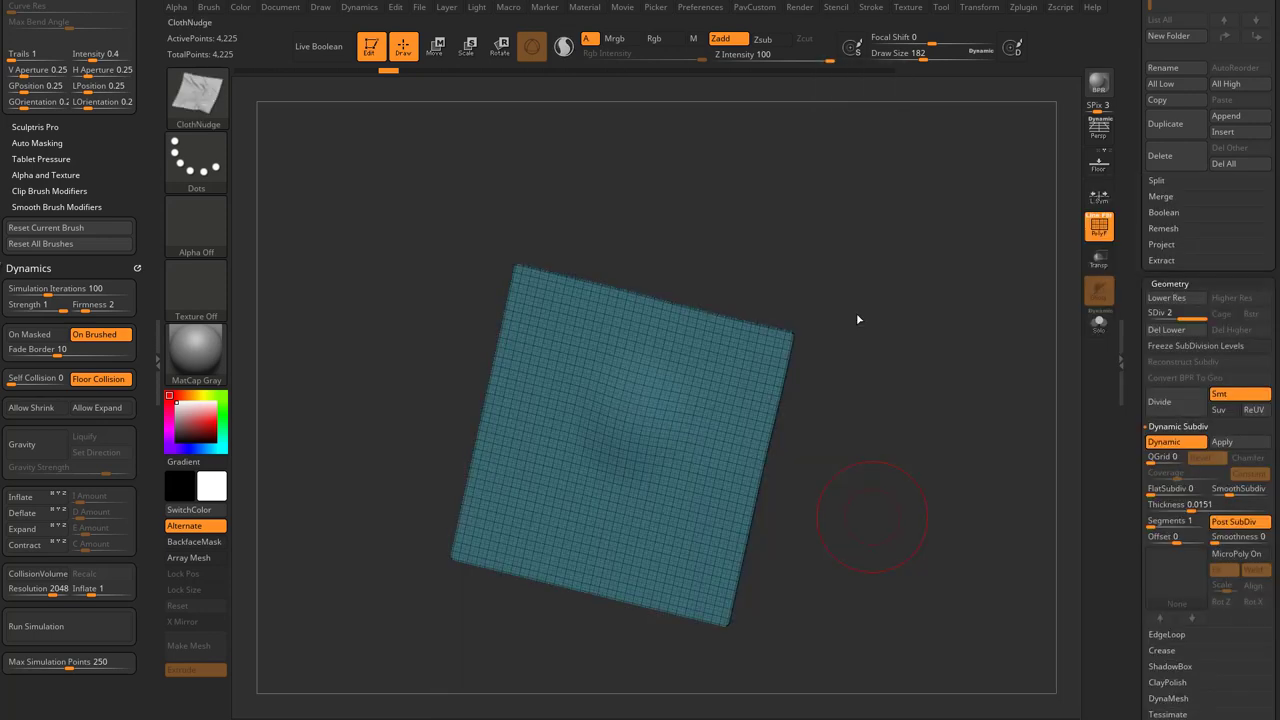
{"action": "left_click", "coordinate": [694, 483]}
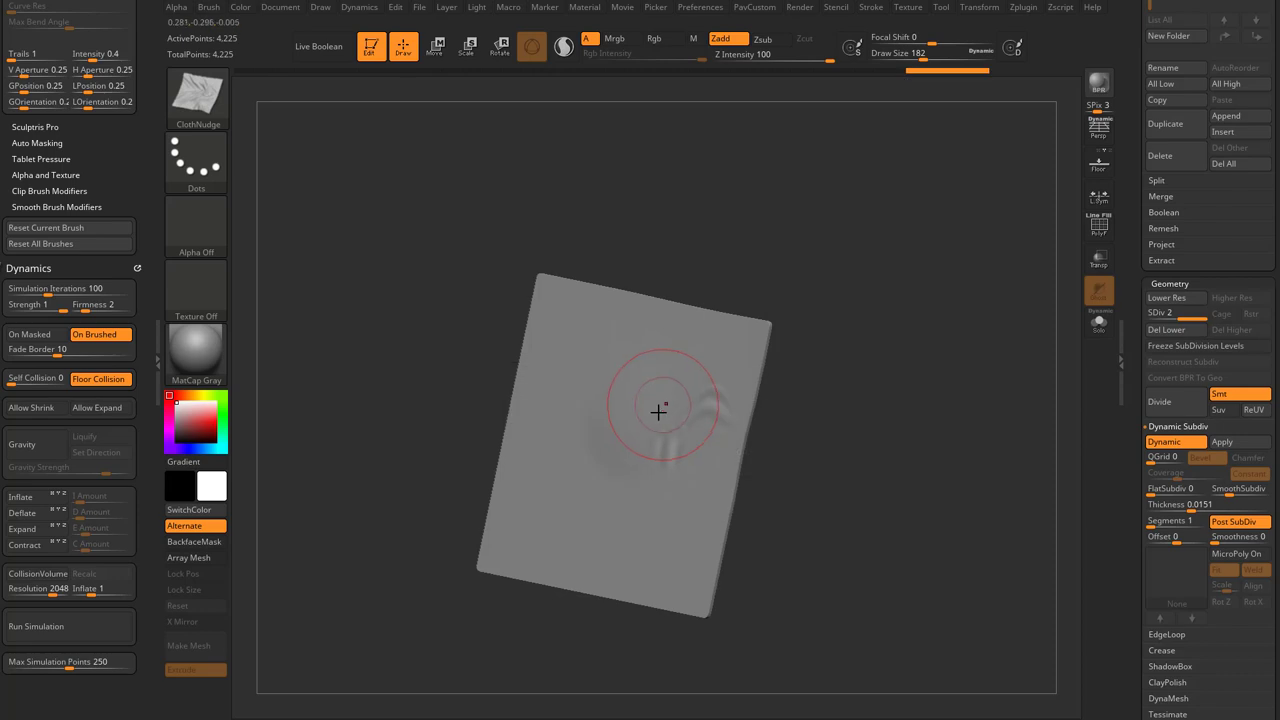
{"action": "mouse_move", "coordinate": [656, 412]}
{"action": "left_mouse_down"}
{"action": "mouse_move", "coordinate": [657, 426]}
{"action": "mouse_move", "coordinate": [662, 414]}
{"action": "left_mouse_up"}
{"action": "left_click_drag", "start_coordinate": [785, 422], "coordinate": [811, 423]}
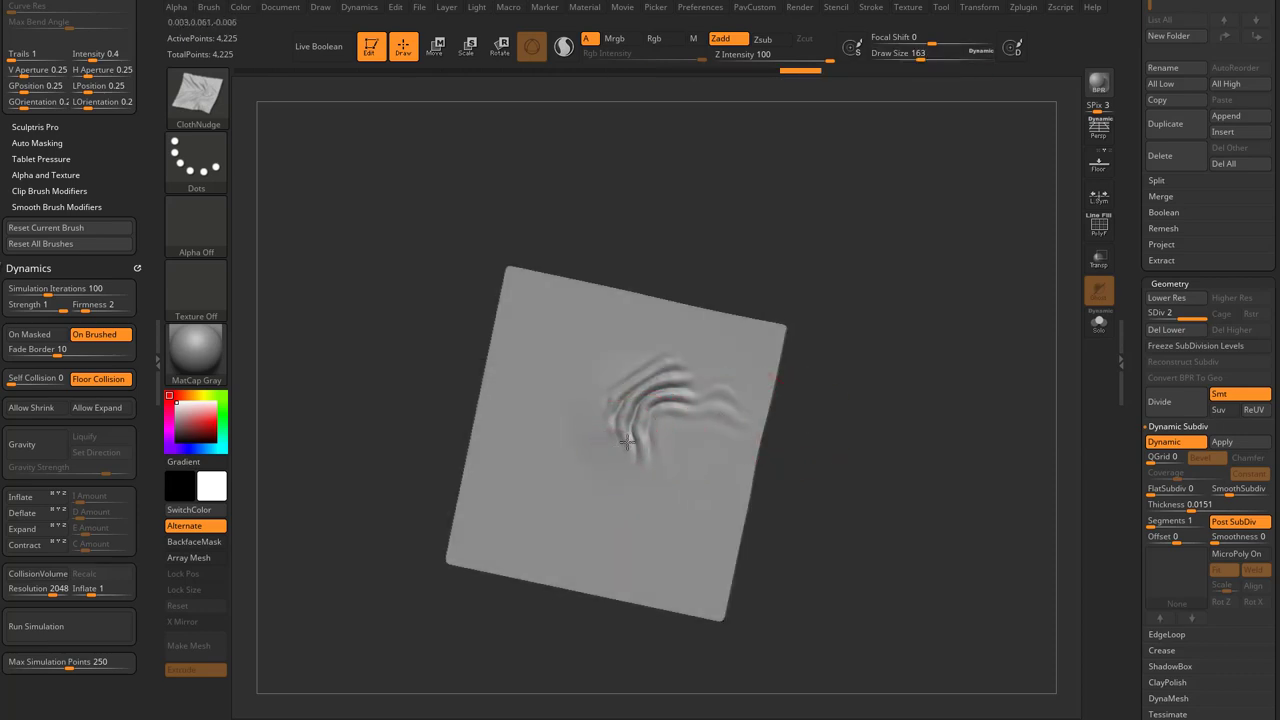
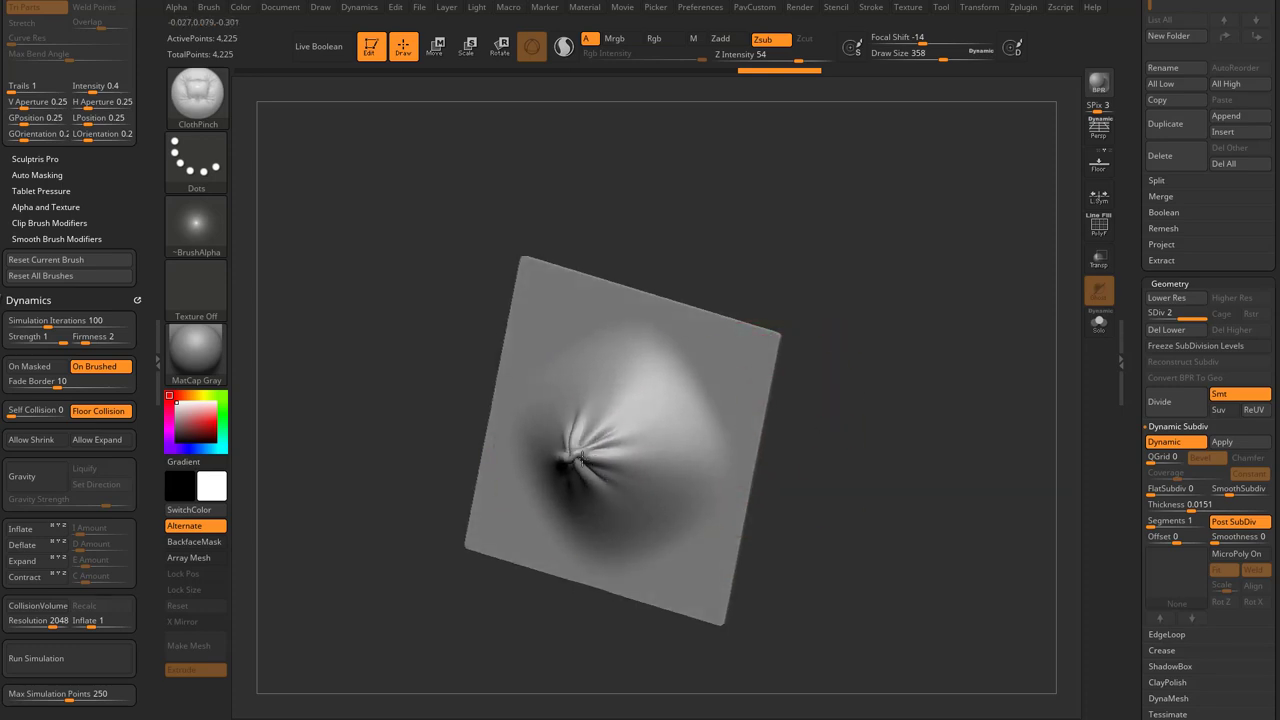
Step: Test ClothPinch on the plane, undo the pinches and reduce the Draw Size to 167
{"action": "mouse_move", "coordinate": [831, 447]}
{"action": "left_mouse_down"}
{"action": "mouse_move", "coordinate": [806, 450]}
{"action": "mouse_move", "coordinate": [826, 454]}
{"action": "left_mouse_up"}
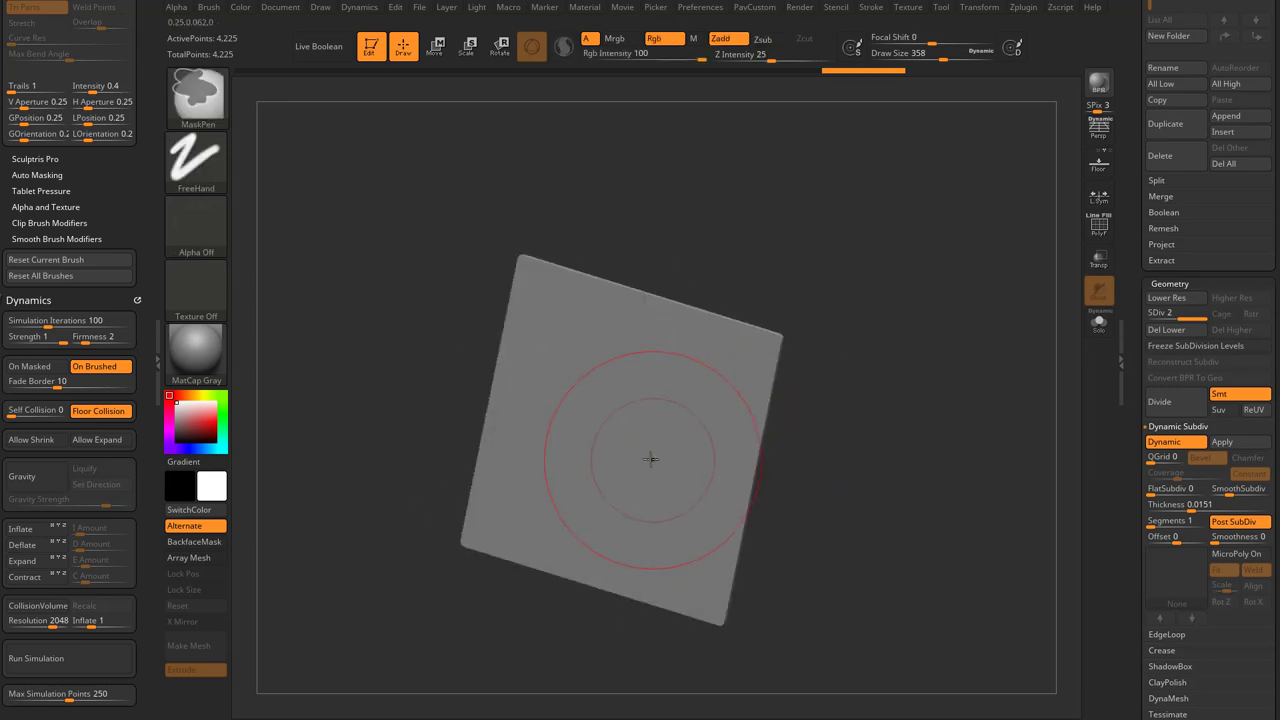
{"action": "left_click_drag", "start_coordinate": [571, 457], "coordinate": [649, 437]}
{"action": "mouse_move", "coordinate": [832, 436]}
{"action": "left_mouse_down"}
{"action": "mouse_move", "coordinate": [843, 437]}
{"action": "mouse_move", "coordinate": [818, 443]}
{"action": "left_mouse_up"}
{"action": "key", "text": "ctrl+z"}
{"action": "key", "text": "s"}
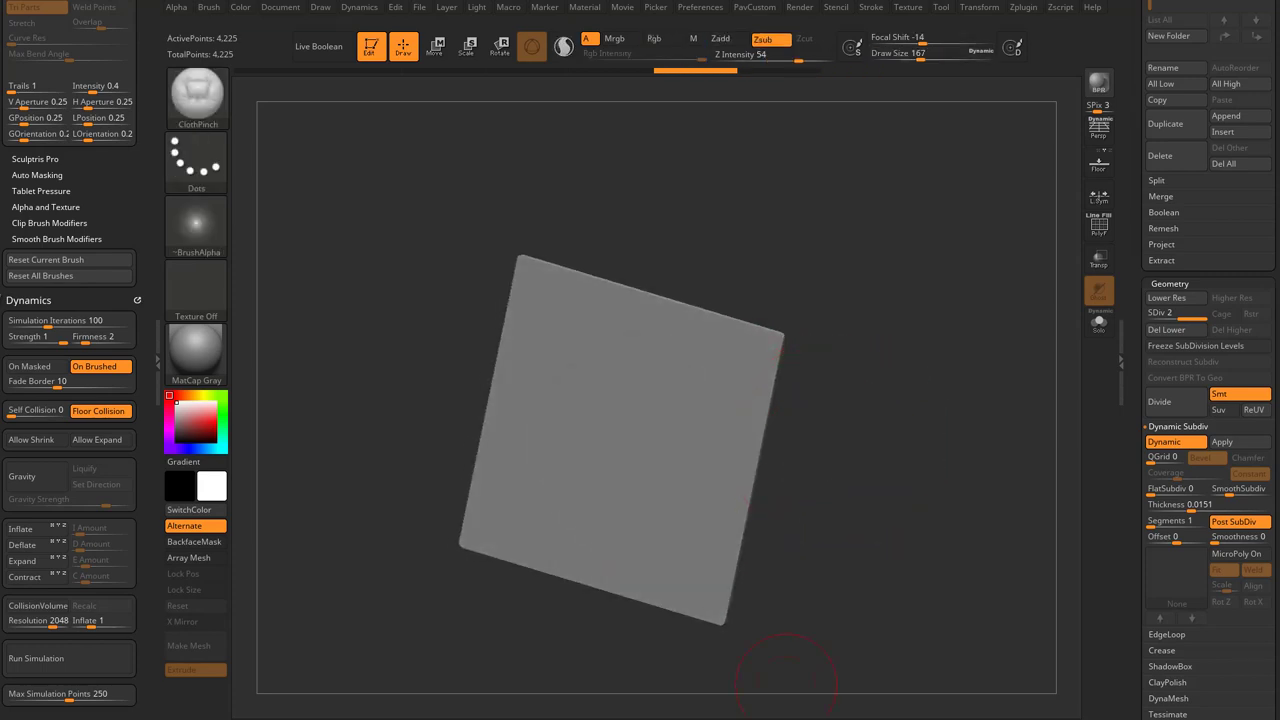
Step: Select ClothPinchTrails and test diagonal creases down the plane, reducing the Draw Size to 97 and undoing each stroke
{"action": "key", "text": "b"}
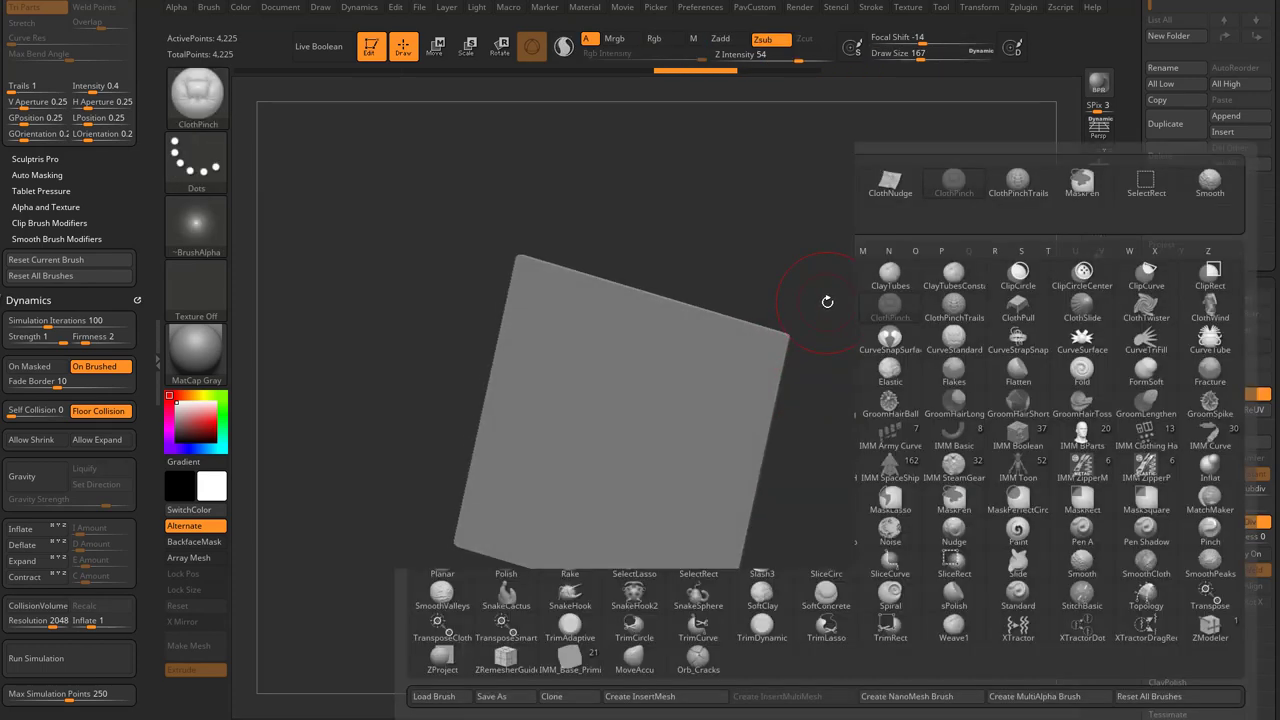
{"action": "key", "text": "c"}
{"action": "left_click", "coordinate": [953, 314]}
{"action": "mouse_move", "coordinate": [603, 333]}
{"action": "left_mouse_down"}
{"action": "mouse_move", "coordinate": [601, 435]}
{"action": "mouse_move", "coordinate": [643, 543]}
{"action": "left_mouse_up"}
{"action": "key", "text": "ctrl+z"}
{"action": "key", "text": "s"}
{"action": "left_click_drag", "start_coordinate": [646, 478], "coordinate": [632, 478]}
{"action": "mouse_move", "coordinate": [562, 360]}
{"action": "left_mouse_down"}
{"action": "mouse_move", "coordinate": [591, 437]}
{"action": "mouse_move", "coordinate": [685, 503]}
{"action": "left_mouse_up"}
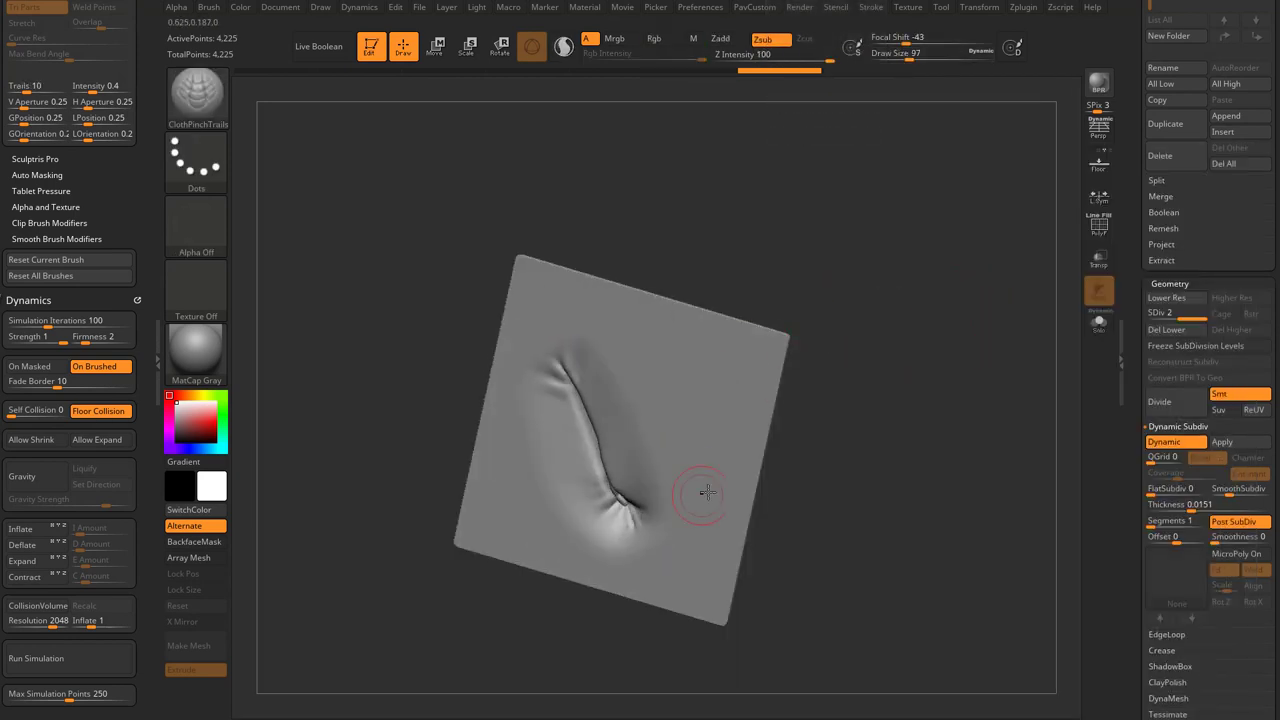
{"action": "key", "text": "ctrl+z"}
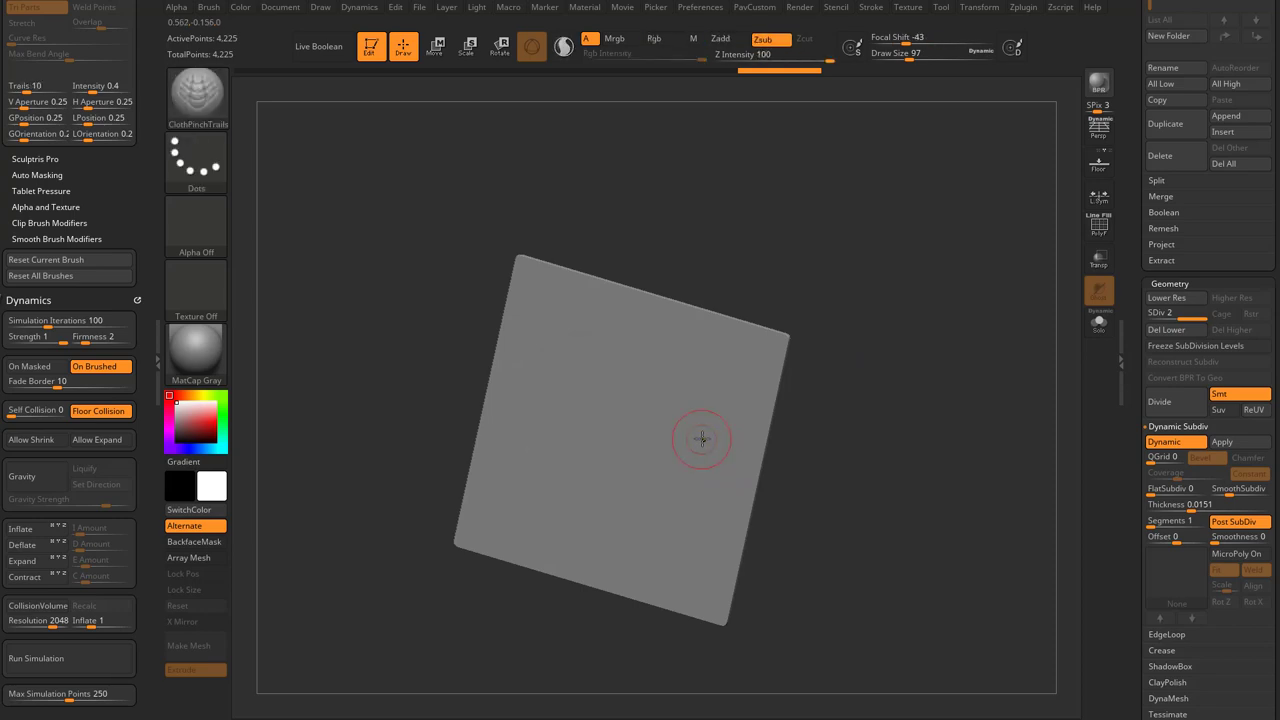
Step: Select ClothPull and test folds on the plane's lower right, raising the Draw Size to 293 and undoing the strokes
{"action": "key", "text": "b"}
{"action": "key", "text": "c"}
{"action": "left_click", "coordinate": [1000, 311]}
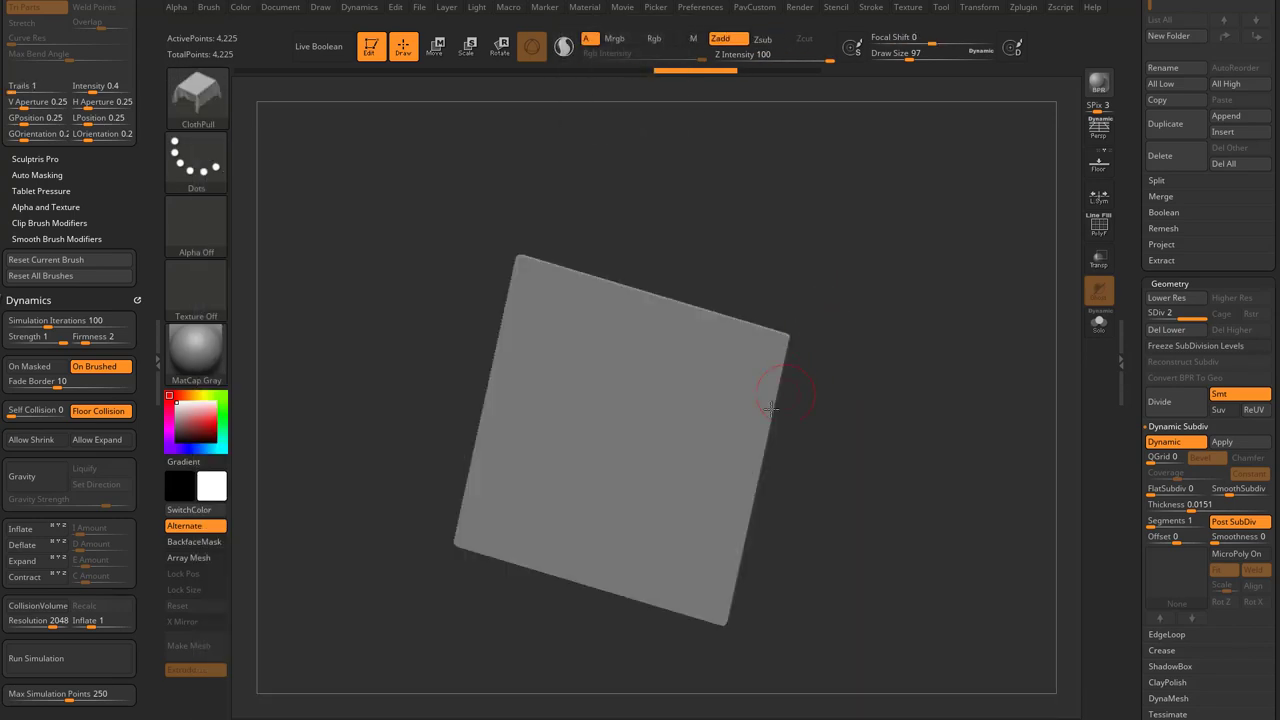
{"action": "left_click_drag", "start_coordinate": [679, 440], "coordinate": [660, 479]}
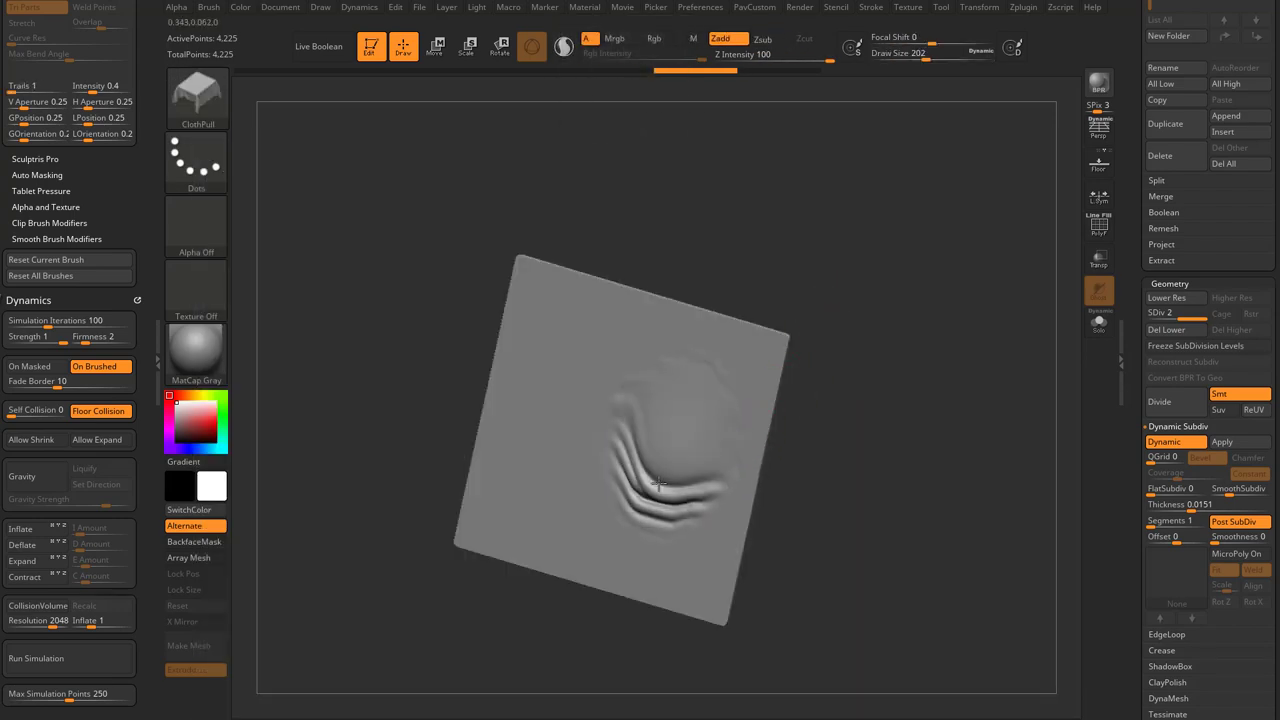
{"action": "mouse_move", "coordinate": [701, 569]}
{"action": "left_mouse_down"}
{"action": "mouse_move", "coordinate": [731, 584]}
{"action": "mouse_move", "coordinate": [778, 564]}
{"action": "left_mouse_up"}
{"action": "left_click_drag", "start_coordinate": [728, 493], "coordinate": [805, 491]}
{"action": "left_click_drag", "start_coordinate": [678, 537], "coordinate": [662, 575]}
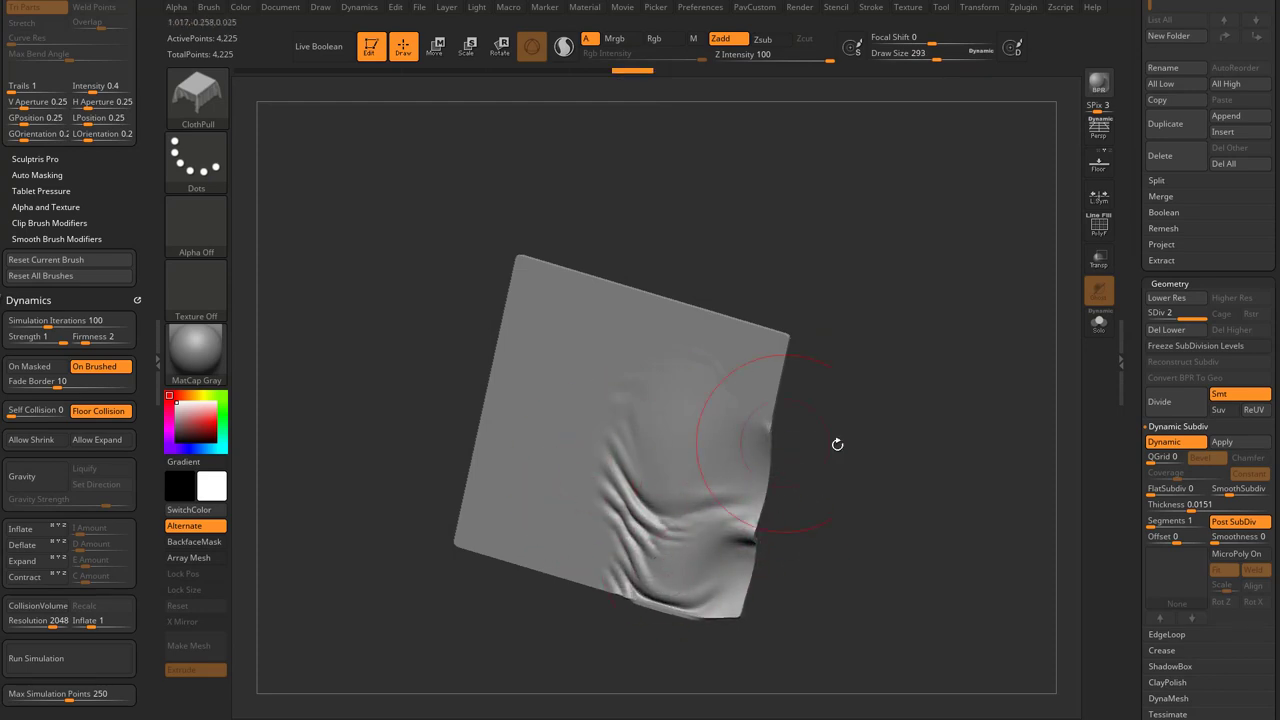
{"action": "key", "text": "ctrl+z"}
{"action": "key", "text": "ctrl+z"}
{"action": "key", "text": "ctrl+z"}
{"action": "key", "text": "ctrl+z"}
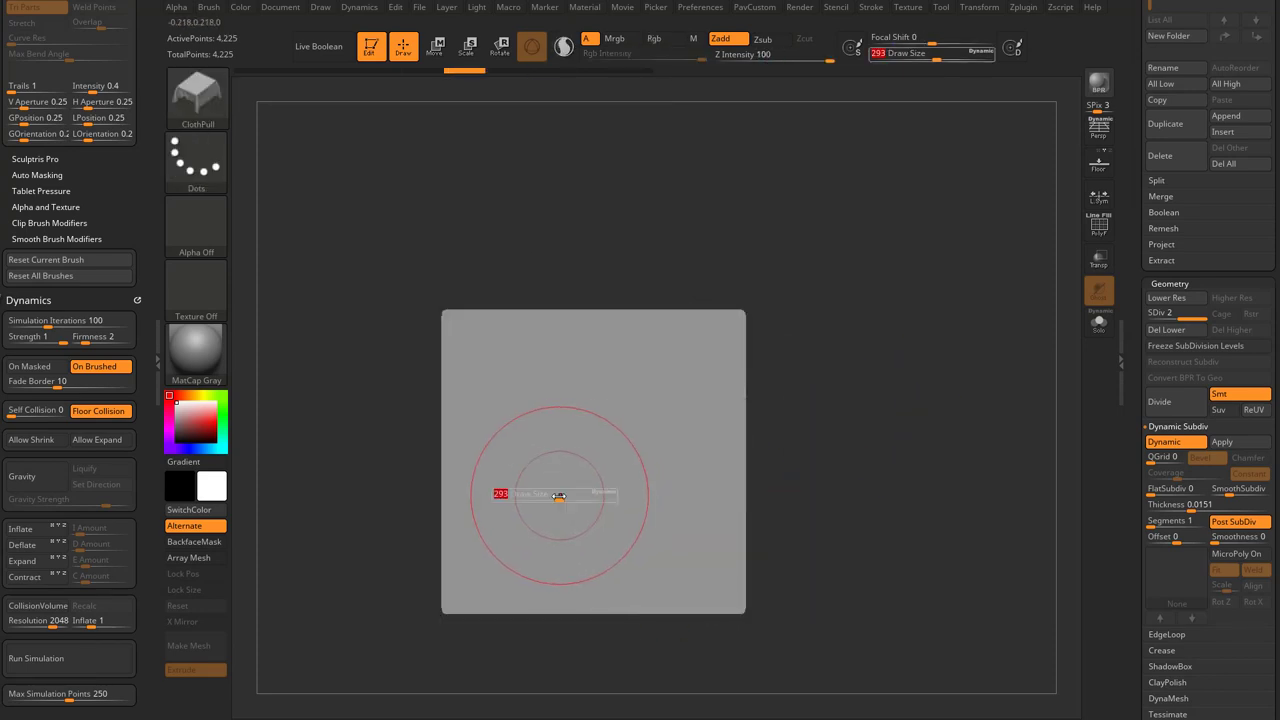
Step: Test ClothPull at Draw Sizes 305 and 207 on the plane's lower left and right side, and undo the strokes
{"action": "mouse_move", "coordinate": [464, 508]}
{"action": "left_mouse_down"}
{"action": "mouse_move", "coordinate": [680, 491]}
{"action": "mouse_move", "coordinate": [556, 490]}
{"action": "left_mouse_up"}
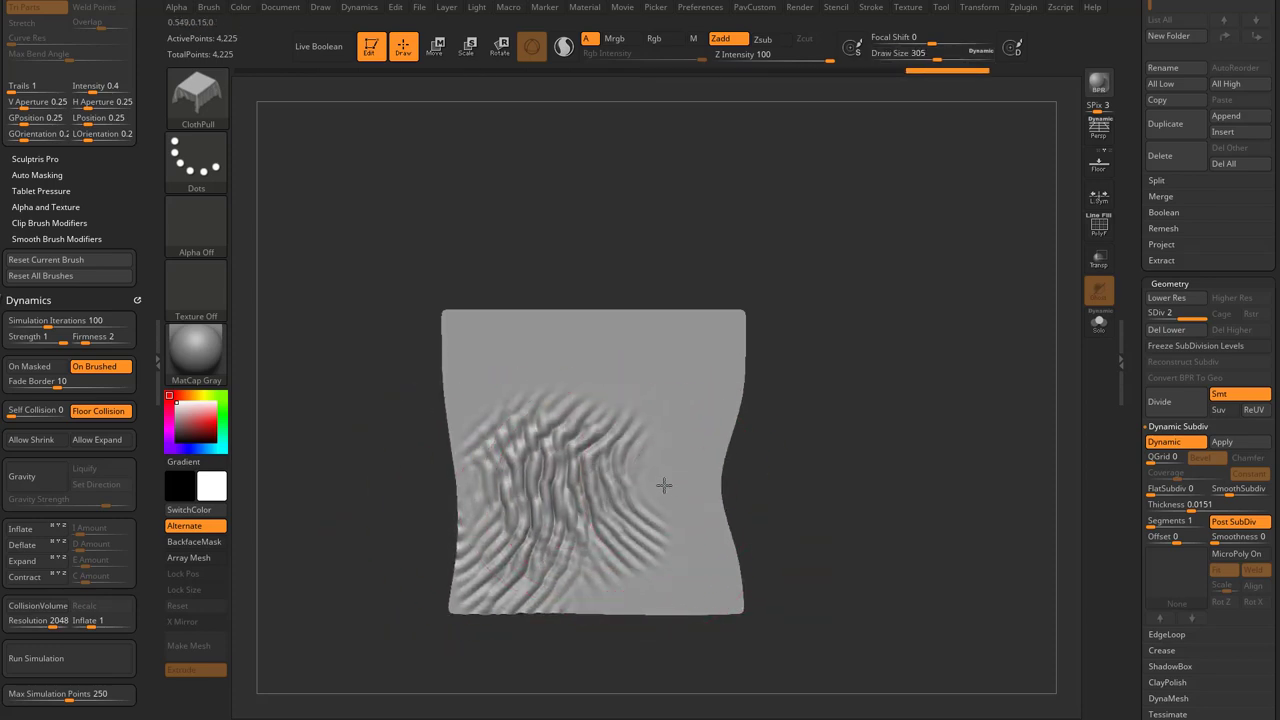
{"action": "left_click_drag", "start_coordinate": [671, 483], "coordinate": [670, 483]}
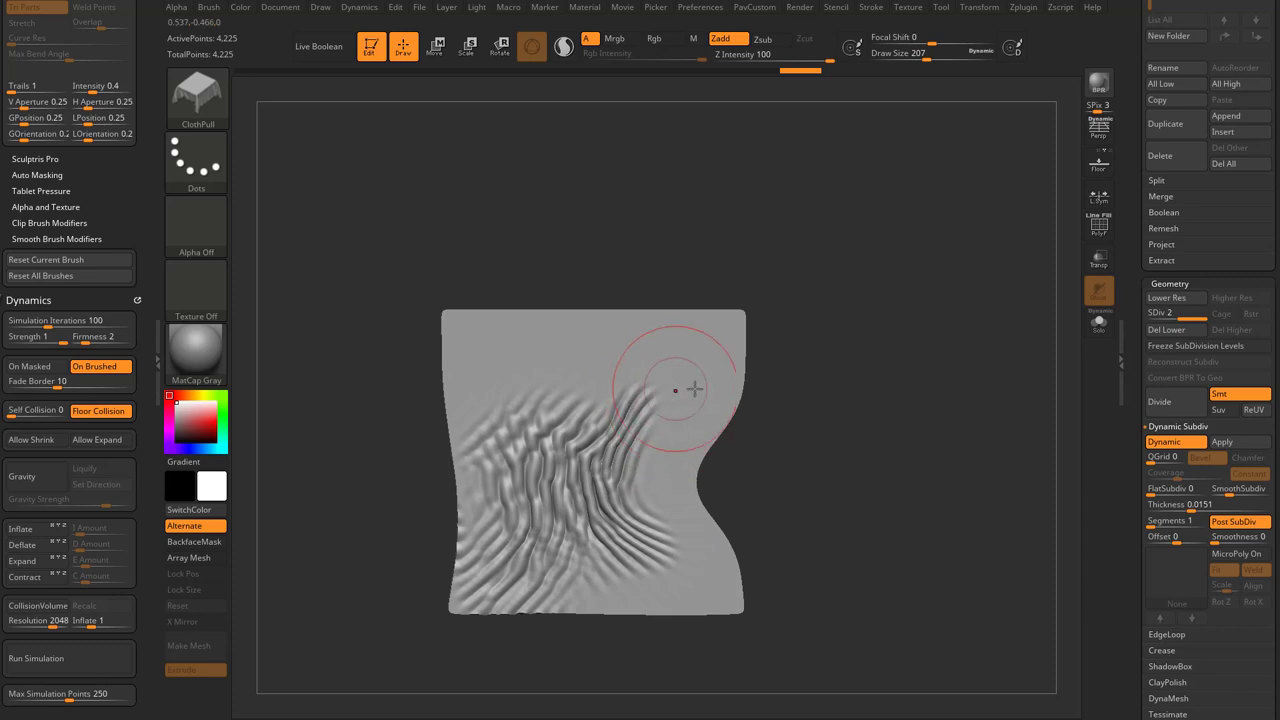
{"action": "left_click_drag", "start_coordinate": [795, 398], "coordinate": [867, 415]}
{"action": "key", "text": "ctrl+z"}
{"action": "key", "text": "ctrl+z"}
{"action": "key", "text": "ctrl+z"}
{"action": "key", "text": "ctrl+z"}
{"action": "key", "text": "ctrl+z"}
{"action": "key", "text": "ctrl+z"}
{"action": "key", "text": "ctrl+z"}
{"action": "key", "text": "ctrl+z"}
{"action": "key", "text": "ctrl+z"}
{"action": "mouse_move", "coordinate": [858, 458]}
{"action": "left_mouse_down"}
{"action": "mouse_move", "coordinate": [889, 450]}
{"action": "mouse_move", "coordinate": [873, 480]}
{"action": "left_mouse_up"}
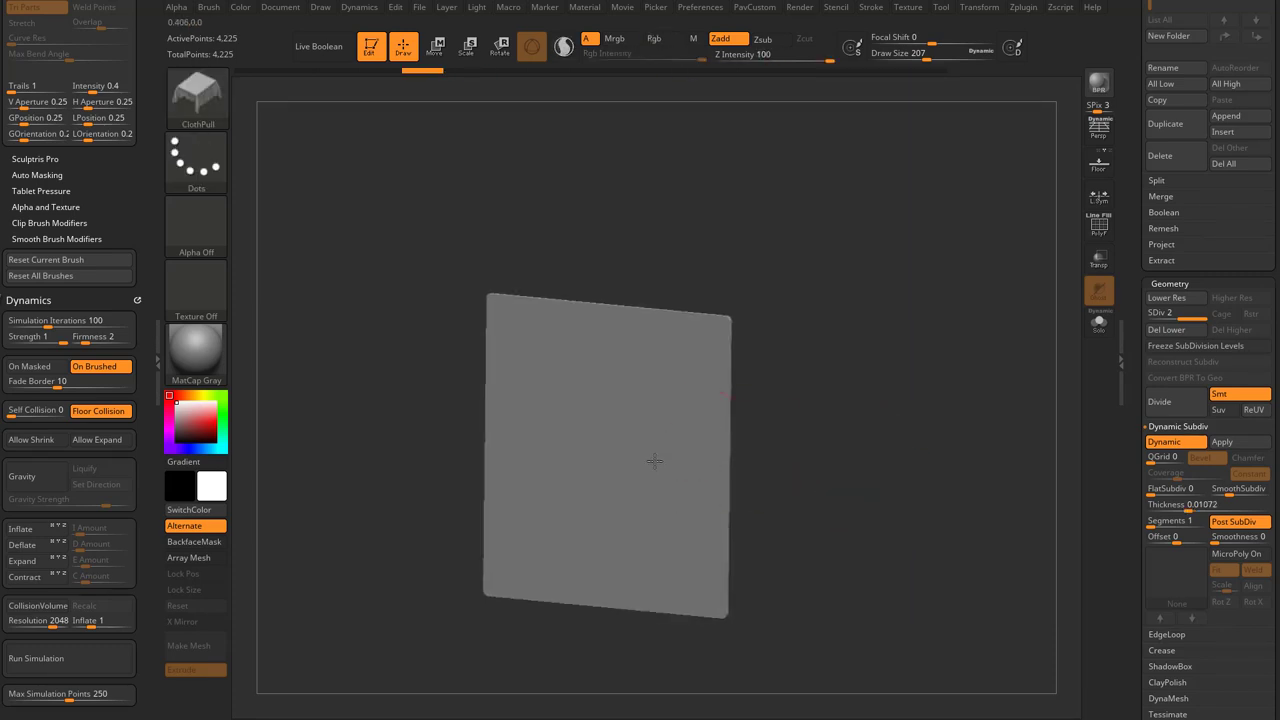
{"action": "key", "text": "ctrl+z"}
Step: Select the ClothSlide brush, set the Draw Size to 274, test bulges near the plane's right edge and undo them
{"action": "key", "text": "b"}
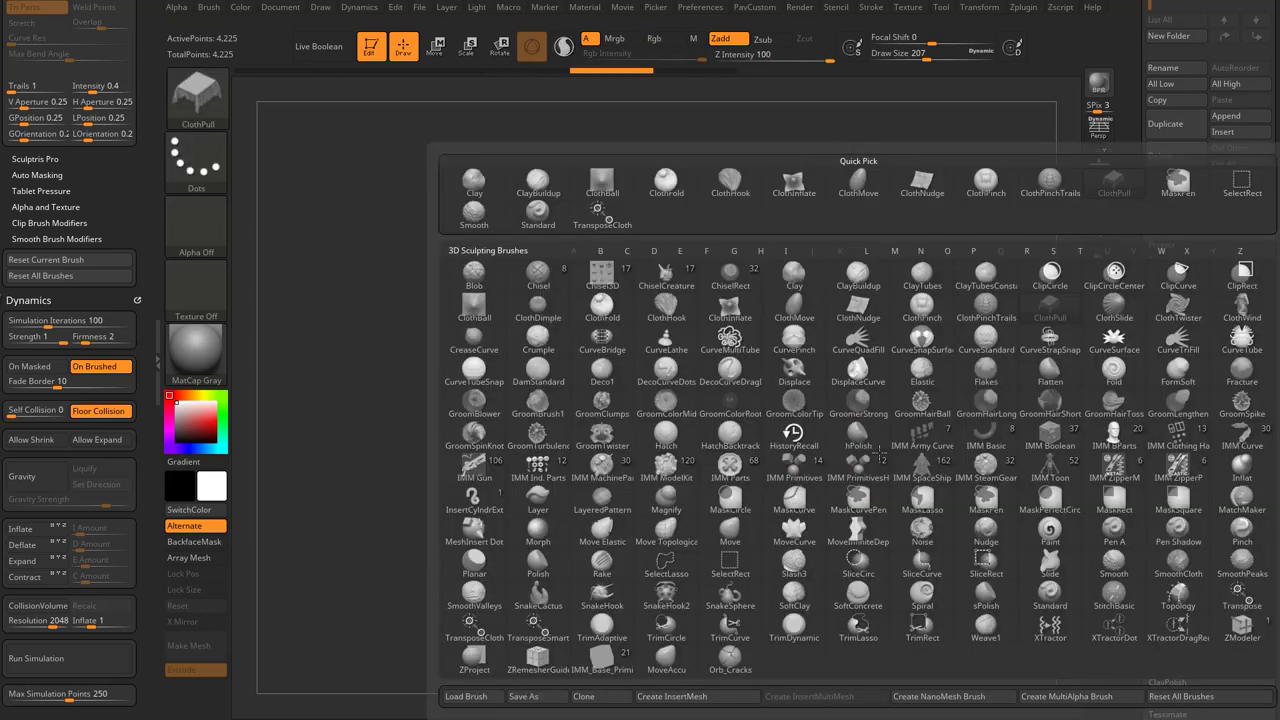
{"action": "key", "text": "c"}
{"action": "left_click", "coordinate": [1112, 311]}
{"action": "key", "text": "s"}
{"action": "mouse_move", "coordinate": [834, 444]}
{"action": "left_mouse_down"}
{"action": "mouse_move", "coordinate": [877, 446]}
{"action": "mouse_move", "coordinate": [862, 453]}
{"action": "left_mouse_up"}
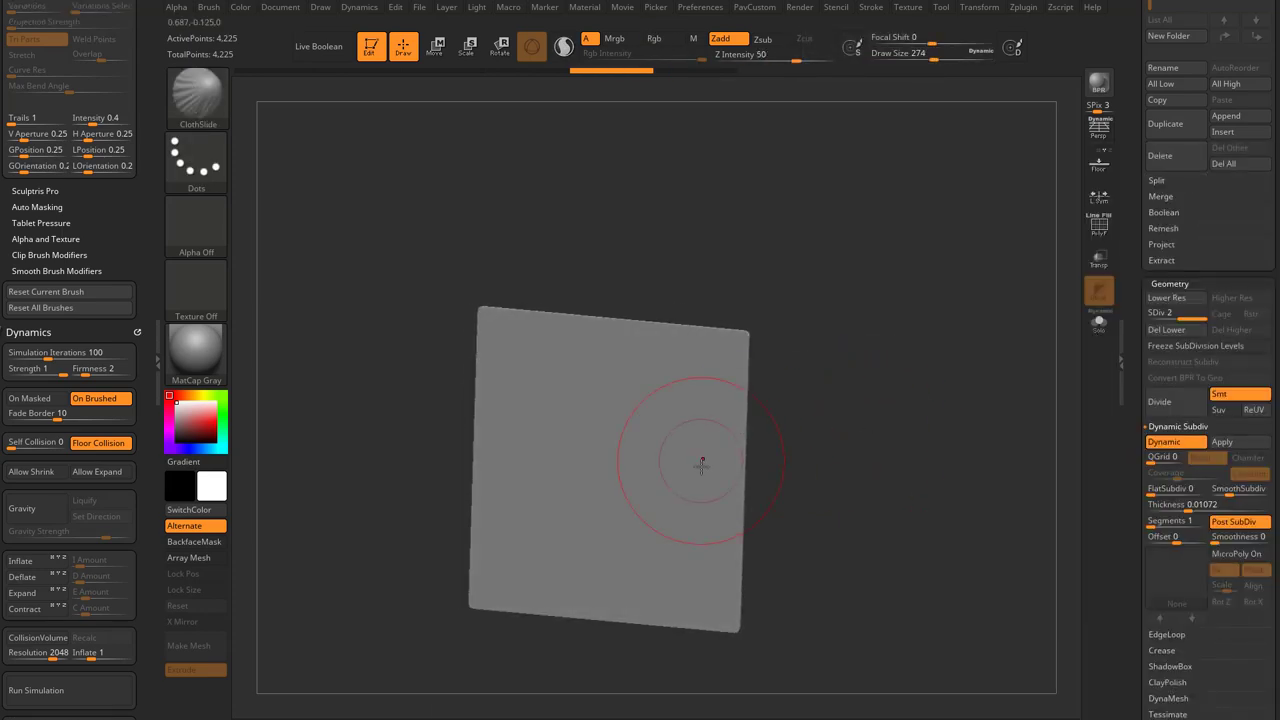
{"action": "key", "text": "ctrl+z"}
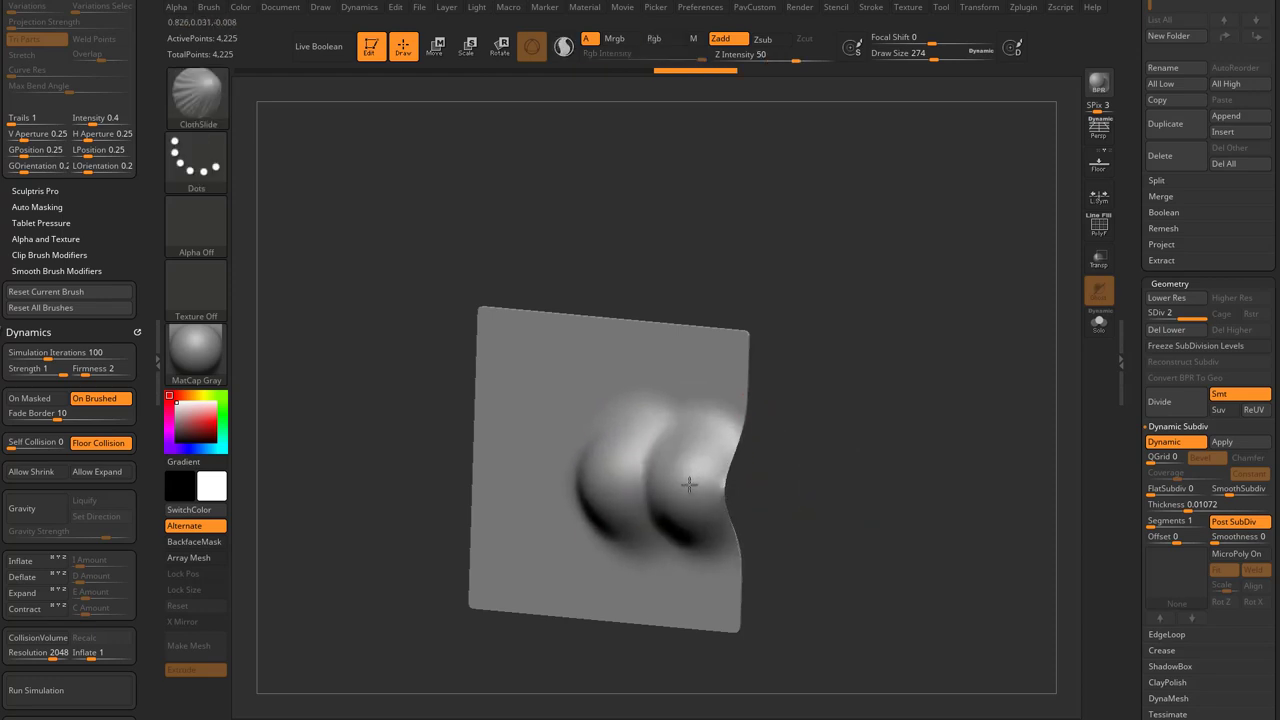
{"action": "key", "text": "ctrl+z"}
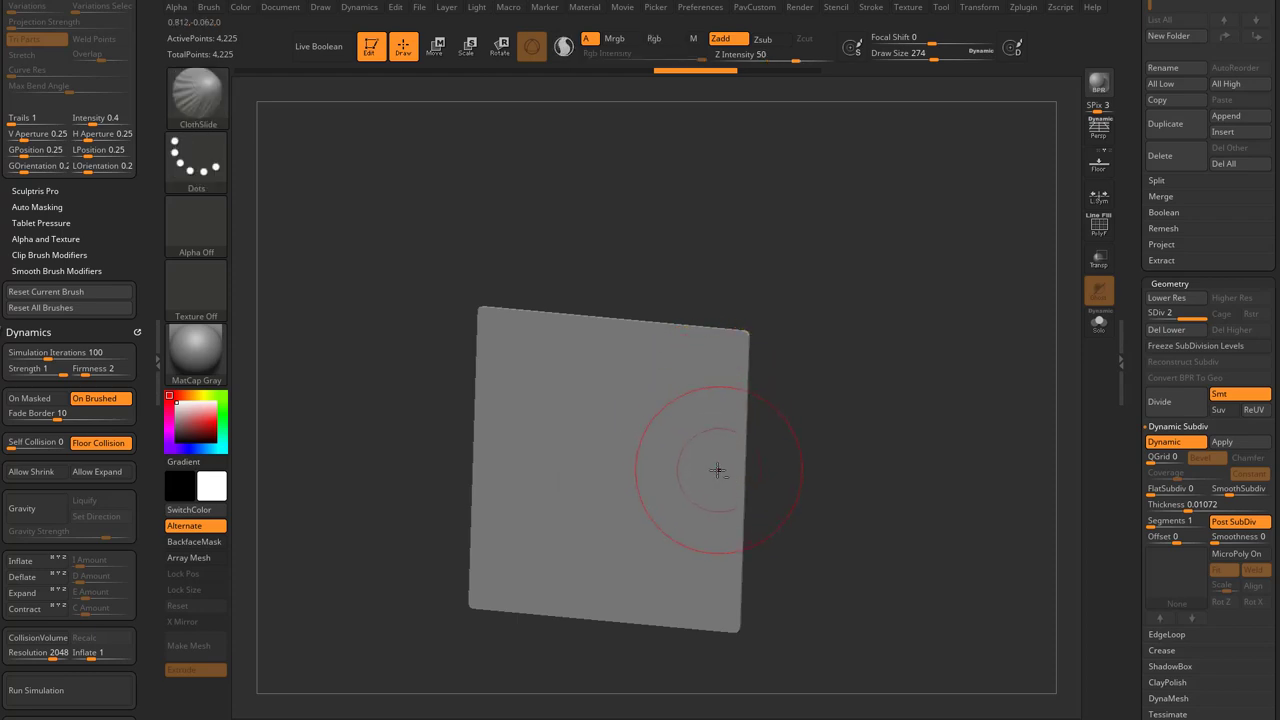
{"action": "key", "text": "ctrl+z"}
Step: Test further ClothSlide strokes across the plane's middle and undo them
{"action": "mouse_move", "coordinate": [690, 471]}
{"action": "left_mouse_down"}
{"action": "mouse_move", "coordinate": [723, 457]}
{"action": "mouse_move", "coordinate": [668, 443]}
{"action": "mouse_move", "coordinate": [613, 489]}
{"action": "mouse_move", "coordinate": [629, 452]}
{"action": "mouse_move", "coordinate": [590, 489]}
{"action": "mouse_move", "coordinate": [637, 472]}
{"action": "mouse_move", "coordinate": [600, 517]}
{"action": "mouse_move", "coordinate": [609, 494]}
{"action": "mouse_move", "coordinate": [532, 541]}
{"action": "left_mouse_up"}
{"action": "key", "text": "ctrl+z"}
{"action": "left_click_drag", "start_coordinate": [791, 454], "coordinate": [764, 456]}
{"action": "mouse_move", "coordinate": [650, 468]}
{"action": "left_mouse_down"}
{"action": "mouse_move", "coordinate": [572, 512]}
{"action": "mouse_move", "coordinate": [615, 445]}
{"action": "mouse_move", "coordinate": [667, 461]}
{"action": "left_mouse_up"}
{"action": "key", "text": "ctrl+z"}
Step: Select the ClothTwister brush and twist the plane's upper right, lower left and upper left corners into swirls
{"action": "key", "text": "b"}
{"action": "key", "text": "c"}
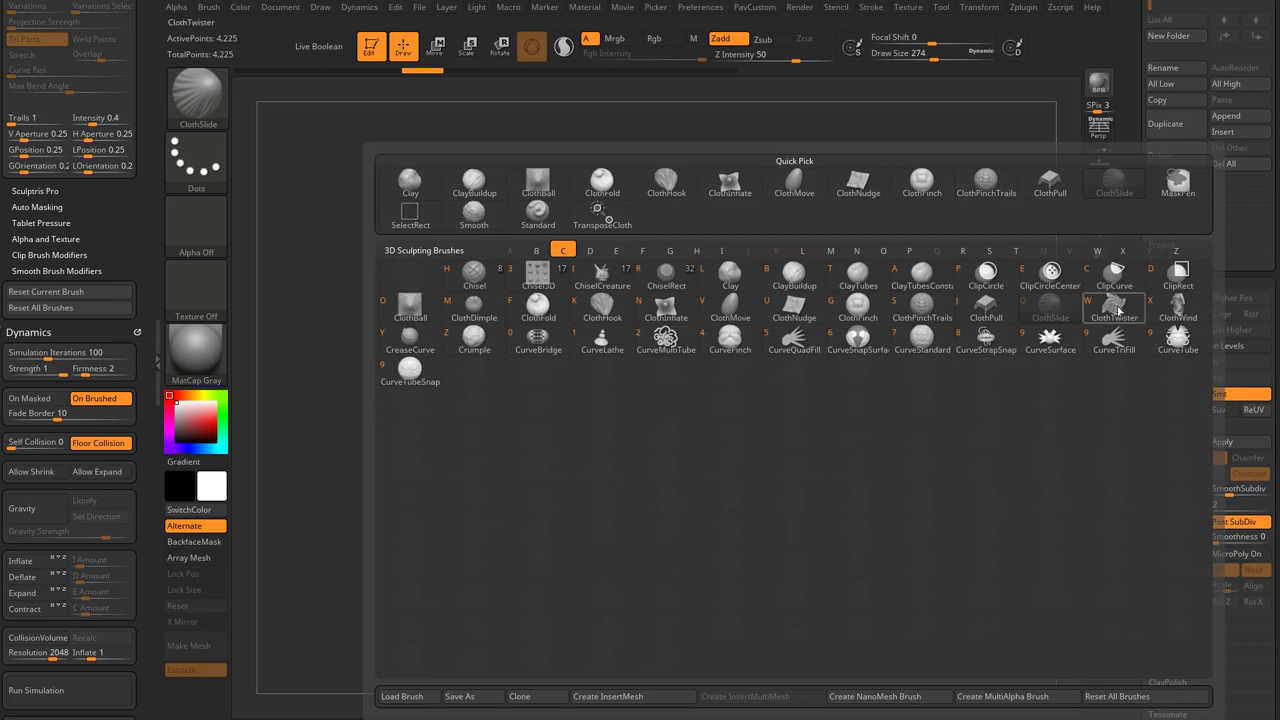
{"action": "left_click", "coordinate": [1120, 314]}
{"action": "left_click_drag", "start_coordinate": [894, 409], "coordinate": [858, 400]}
{"action": "key", "text": "s"}
{"action": "mouse_move", "coordinate": [771, 366]}
{"action": "left_mouse_down"}
{"action": "mouse_move", "coordinate": [786, 363]}
{"action": "mouse_move", "coordinate": [768, 350]}
{"action": "mouse_move", "coordinate": [751, 380]}
{"action": "left_mouse_up"}
{"action": "left_click_drag", "start_coordinate": [498, 577], "coordinate": [495, 572]}
{"action": "left_click_drag", "start_coordinate": [540, 347], "coordinate": [528, 346]}
Step: Adjust the Draw Size to 311 and undo the ClothTwister corner swirls
{"action": "key", "text": "s"}
{"action": "mouse_move", "coordinate": [845, 417]}
{"action": "left_mouse_down"}
{"action": "mouse_move", "coordinate": [825, 420]}
{"action": "mouse_move", "coordinate": [844, 434]}
{"action": "mouse_move", "coordinate": [794, 469]}
{"action": "mouse_move", "coordinate": [783, 500]}
{"action": "left_mouse_up"}
{"action": "key", "text": "s"}
{"action": "key", "text": "s"}
{"action": "key", "text": "bracketright"}
{"action": "key", "text": "s"}
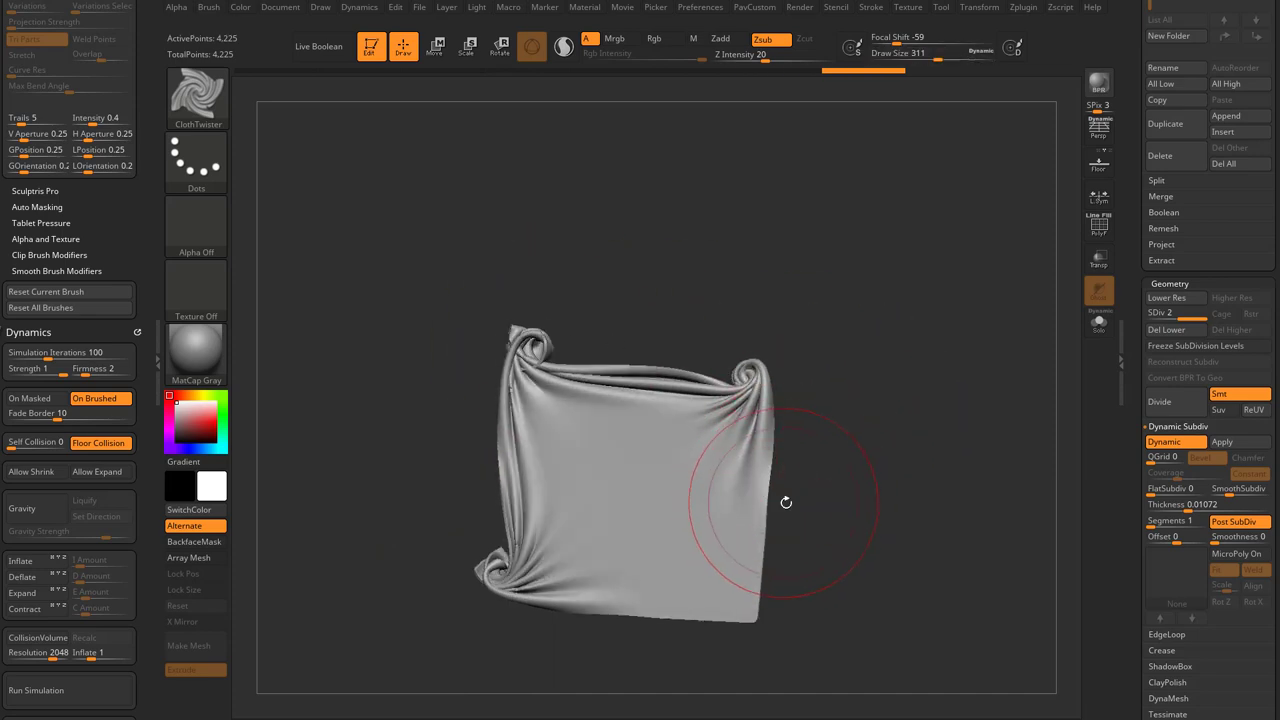
{"action": "key", "text": "ctrl+z"}
{"action": "key", "text": "ctrl+z"}
{"action": "key", "text": "ctrl+z"}
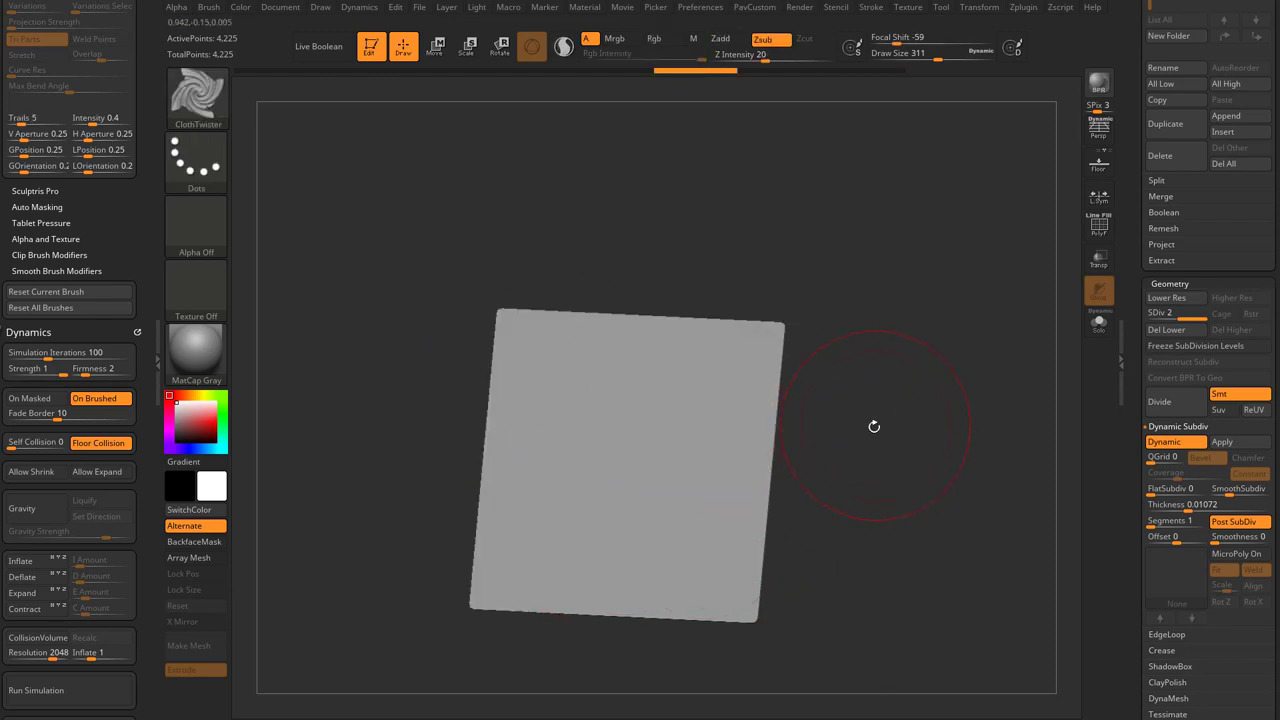
Step: Test ClothTwister swirls at the plane's center, reducing the Draw Size to 132 and undoing the strokes
{"action": "left_click_drag", "start_coordinate": [874, 424], "coordinate": [781, 433]}
{"action": "mouse_move", "coordinate": [643, 449]}
{"action": "left_mouse_down"}
{"action": "mouse_move", "coordinate": [606, 474]}
{"action": "mouse_move", "coordinate": [622, 480]}
{"action": "left_mouse_up"}
{"action": "key", "text": "ctrl+z"}
{"action": "key", "text": "s"}
{"action": "key", "text": "ctrl+z"}
{"action": "key", "text": "s"}
{"action": "mouse_move", "coordinate": [714, 466]}
{"action": "left_mouse_down"}
{"action": "mouse_move", "coordinate": [611, 467]}
{"action": "mouse_move", "coordinate": [642, 468]}
{"action": "left_mouse_up"}
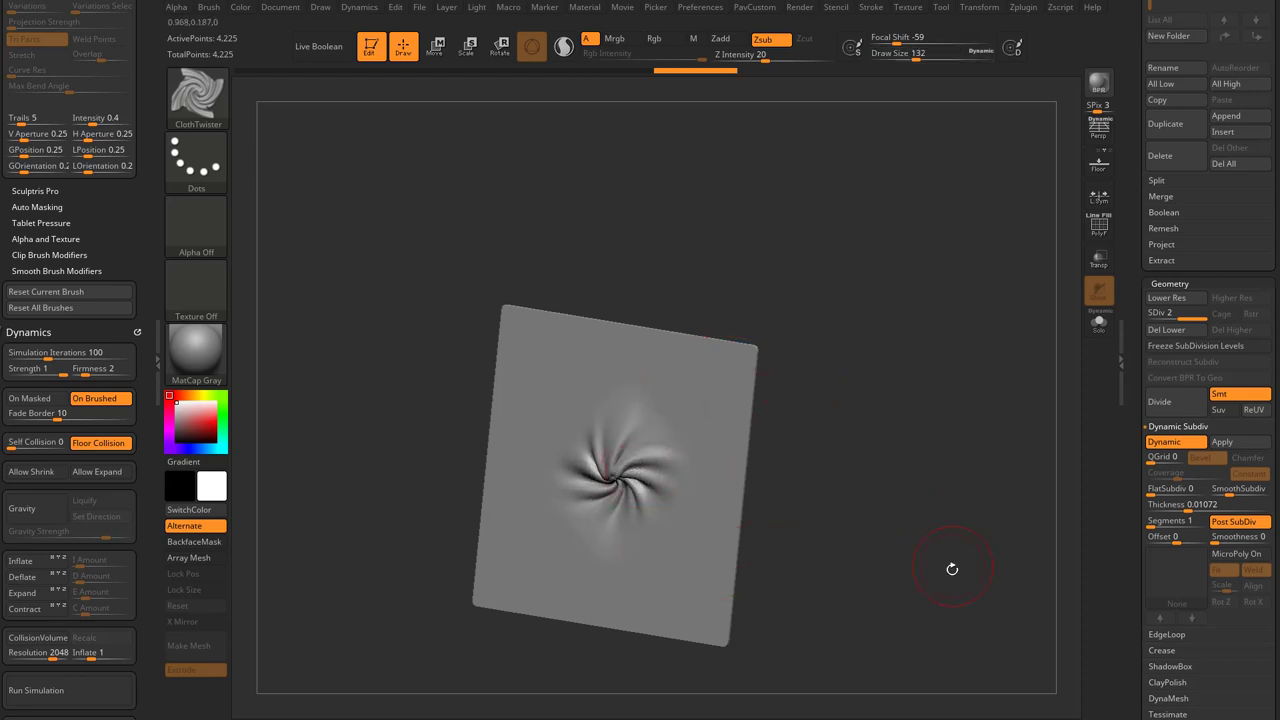
{"action": "key", "text": "ctrl+z"}
Step: Select the ClothWind brush, raise the Draw Size to 468 and undo the first test strokes on the plane
{"action": "key", "text": "b"}
{"action": "left_click", "coordinate": [844, 310]}
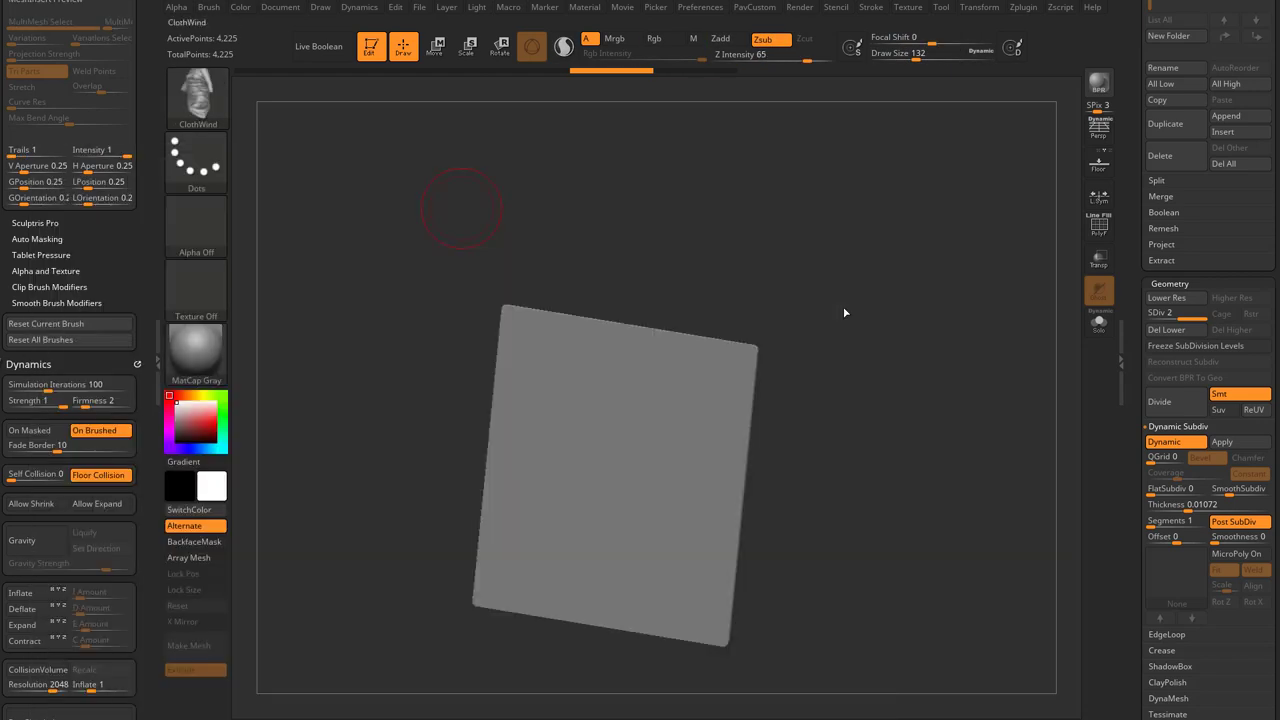
{"action": "left_click_drag", "start_coordinate": [729, 356], "coordinate": [721, 366]}
{"action": "key", "text": "s"}
{"action": "mouse_move", "coordinate": [674, 423]}
{"action": "left_mouse_down"}
{"action": "mouse_move", "coordinate": [711, 424]}
{"action": "mouse_move", "coordinate": [654, 435]}
{"action": "left_mouse_up"}
{"action": "key", "text": "ctrl+z"}
{"action": "right_click_drag", "start_coordinate": [654, 435], "coordinate": [760, 428]}
{"action": "key", "text": "ctrl+z"}
Step: Billow the plane with large ClothWind strokes from different viewing angles and undo every stroke
{"action": "left_click_drag", "start_coordinate": [669, 423], "coordinate": [714, 486]}
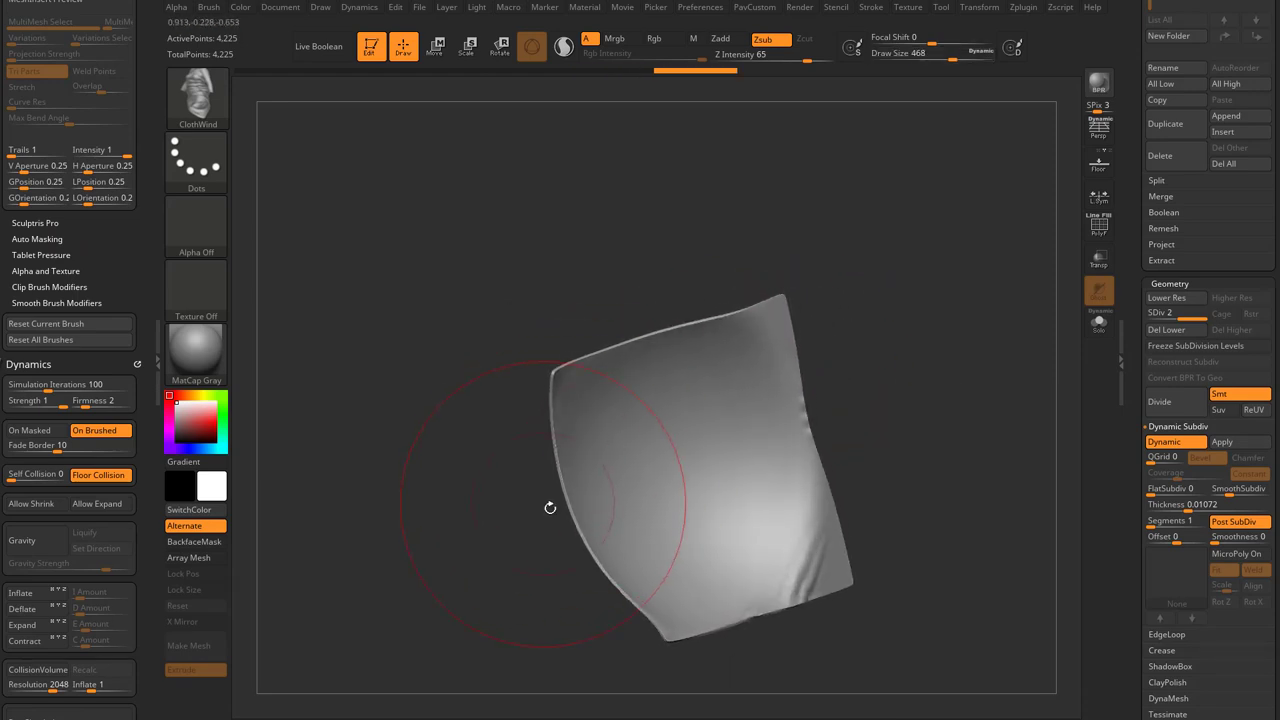
{"action": "left_click_drag", "start_coordinate": [543, 503], "coordinate": [618, 483]}
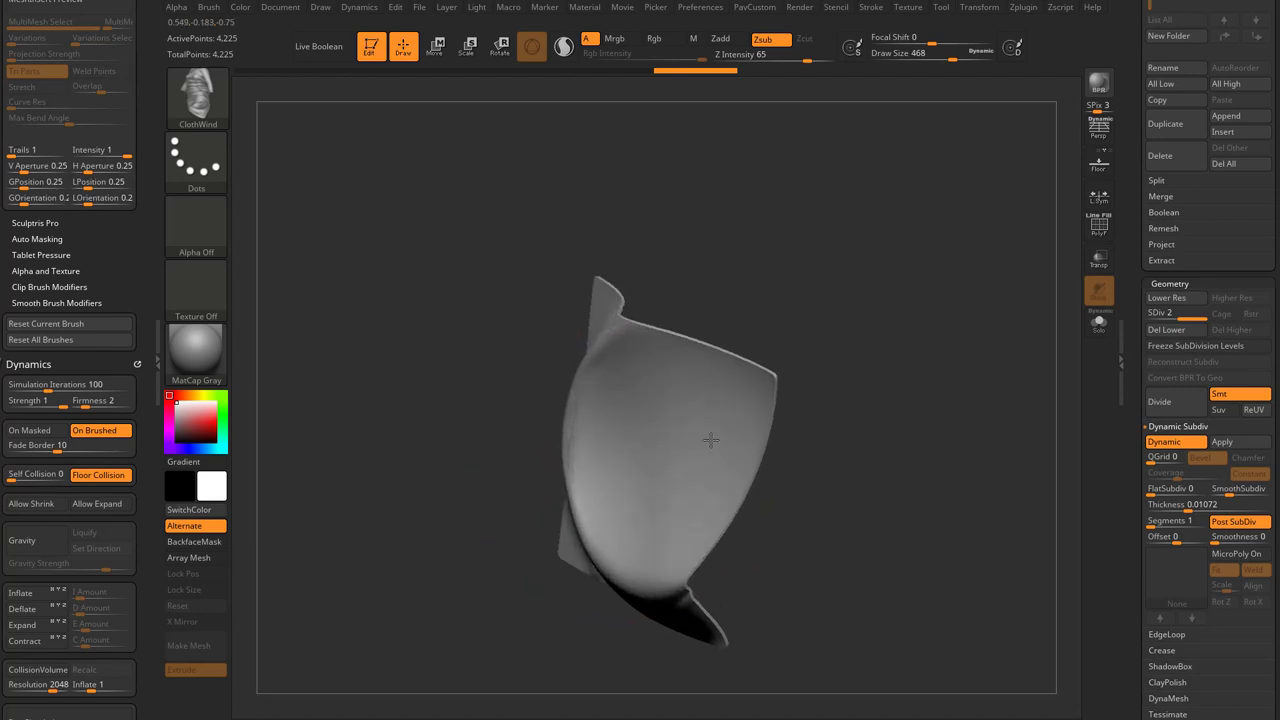
{"action": "left_click_drag", "start_coordinate": [693, 448], "coordinate": [705, 447]}
{"action": "key", "text": "ctrl+z"}
{"action": "mouse_move", "coordinate": [860, 418]}
{"action": "left_mouse_down"}
{"action": "mouse_move", "coordinate": [777, 398]}
{"action": "mouse_move", "coordinate": [586, 420]}
{"action": "mouse_move", "coordinate": [682, 407]}
{"action": "mouse_move", "coordinate": [671, 346]}
{"action": "mouse_move", "coordinate": [785, 414]}
{"action": "mouse_move", "coordinate": [656, 430]}
{"action": "mouse_move", "coordinate": [637, 451]}
{"action": "mouse_move", "coordinate": [648, 505]}
{"action": "mouse_move", "coordinate": [616, 478]}
{"action": "left_mouse_up"}
{"action": "key", "text": "ctrl+z"}
{"action": "mouse_move", "coordinate": [645, 462]}
{"action": "left_mouse_down"}
{"action": "mouse_move", "coordinate": [648, 483]}
{"action": "mouse_move", "coordinate": [620, 466]}
{"action": "mouse_move", "coordinate": [657, 480]}
{"action": "mouse_move", "coordinate": [606, 446]}
{"action": "mouse_move", "coordinate": [650, 449]}
{"action": "left_mouse_up"}
{"action": "key", "text": "ctrl+z"}
{"action": "key", "text": "ctrl+z"}
{"action": "key", "text": "ctrl+z"}
{"action": "key", "text": "ctrl+z"}
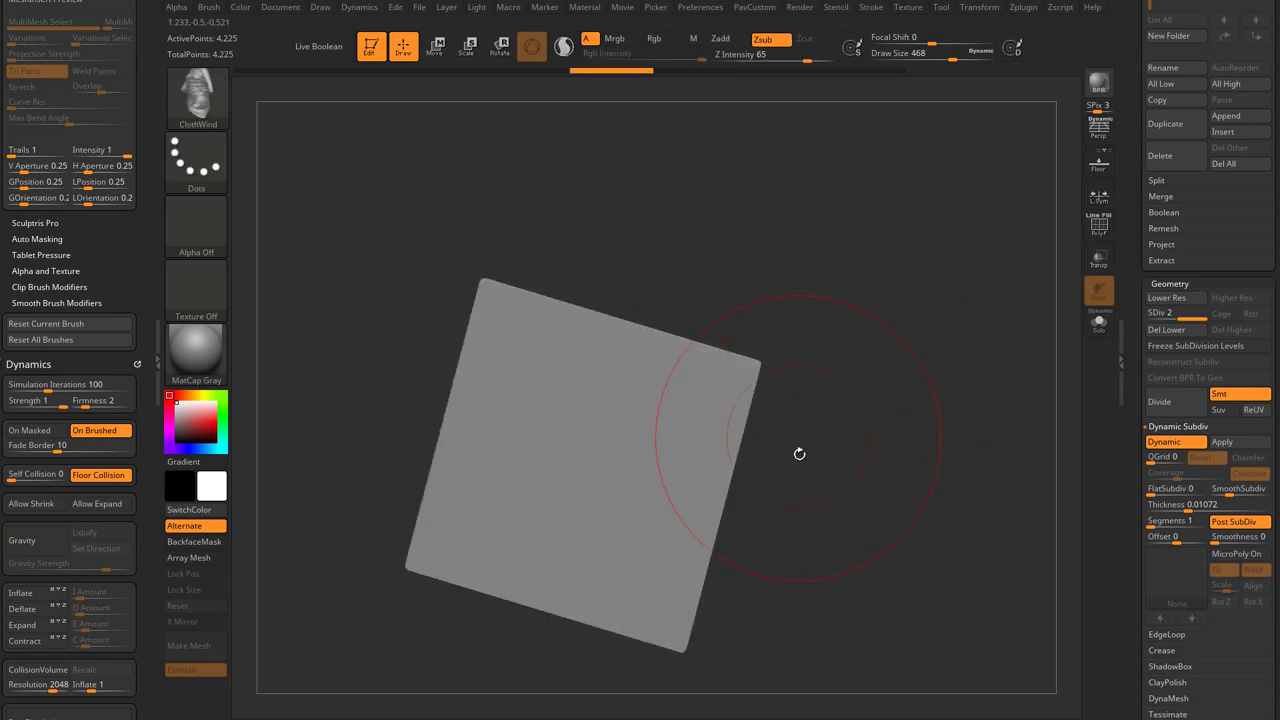
Step: Select the ClothDimple brush, switch to the pillow tool PM3D_Plane3D_2 and reduce the Draw Size to 104
{"action": "key", "text": "b"}
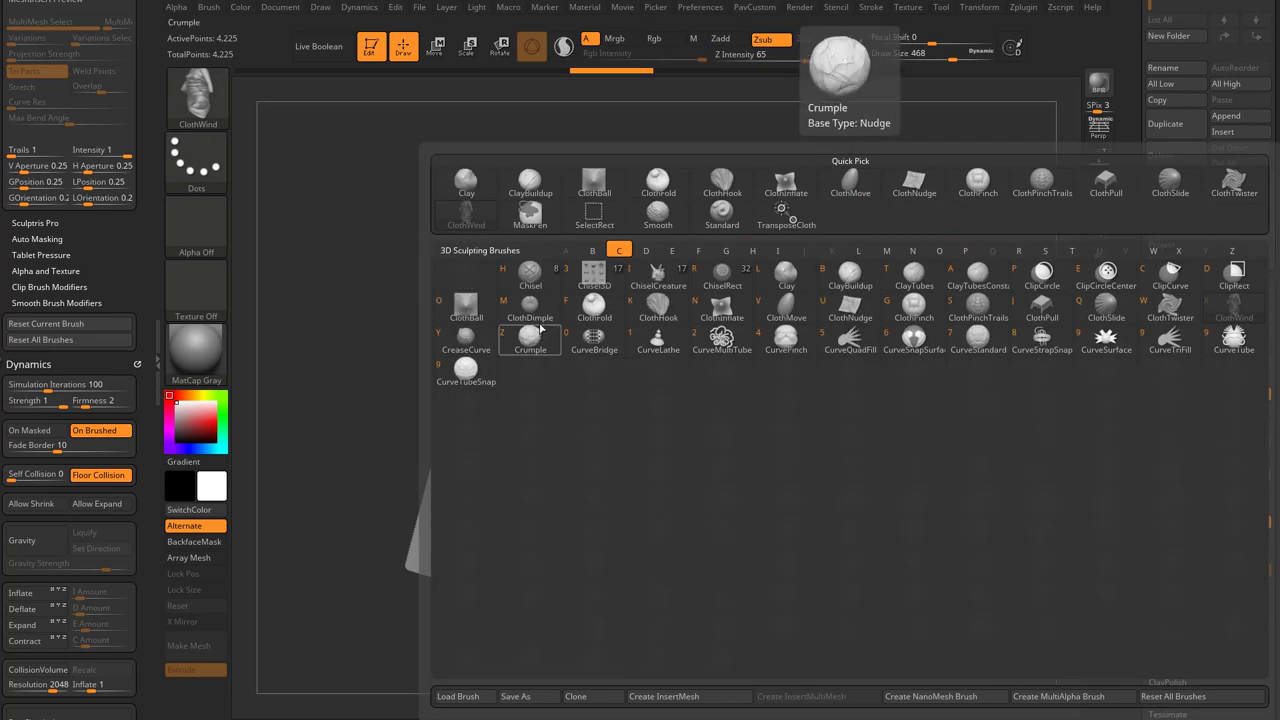
{"action": "left_click", "coordinate": [534, 312]}
{"action": "left_click_drag", "start_coordinate": [1141, 149], "coordinate": [1131, 400]}
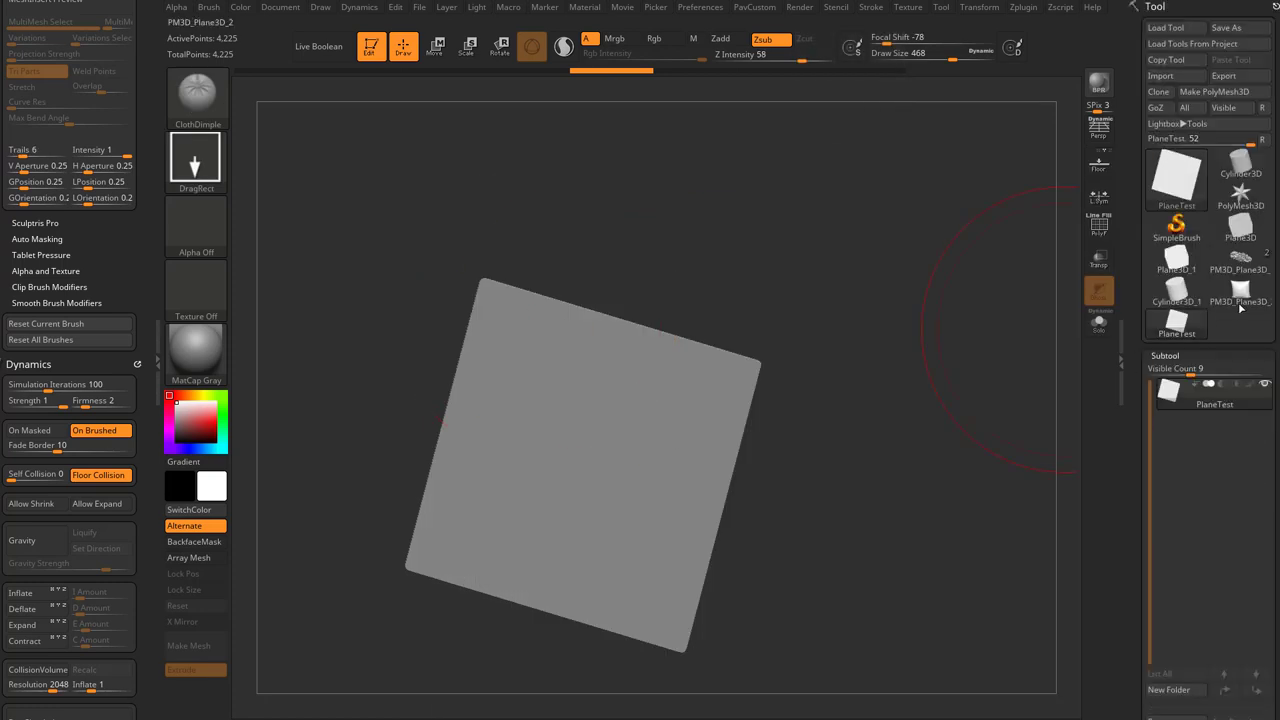
{"action": "left_click", "coordinate": [1241, 301]}
{"action": "mouse_move", "coordinate": [774, 294]}
{"action": "left_mouse_down", "text": "shift"}
{"action": "mouse_move", "coordinate": [874, 306]}
{"action": "mouse_move", "coordinate": [805, 325]}
{"action": "left_mouse_up", "text": "shift"}
{"action": "key", "text": "s"}
{"action": "mouse_move", "coordinate": [950, 350]}
{"action": "left_mouse_down", "text": "alt"}
{"action": "mouse_move", "coordinate": [960, 320]}
{"action": "mouse_move", "coordinate": [980, 374]}
{"action": "mouse_move", "coordinate": [945, 378]}
{"action": "left_mouse_up", "text": "alt"}
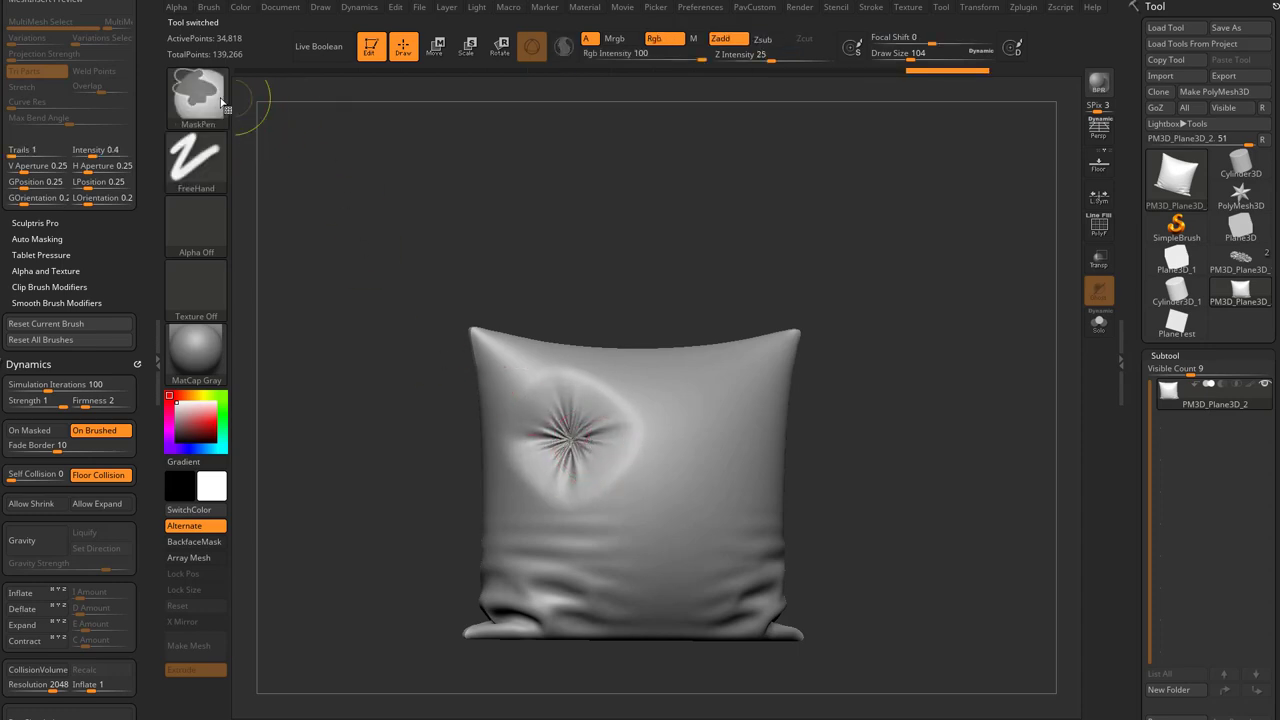
Step: Undo the test dimples on the pillow's upper left and set the dynamics Fade Border to 14
{"action": "key", "text": "ctrl+z"}
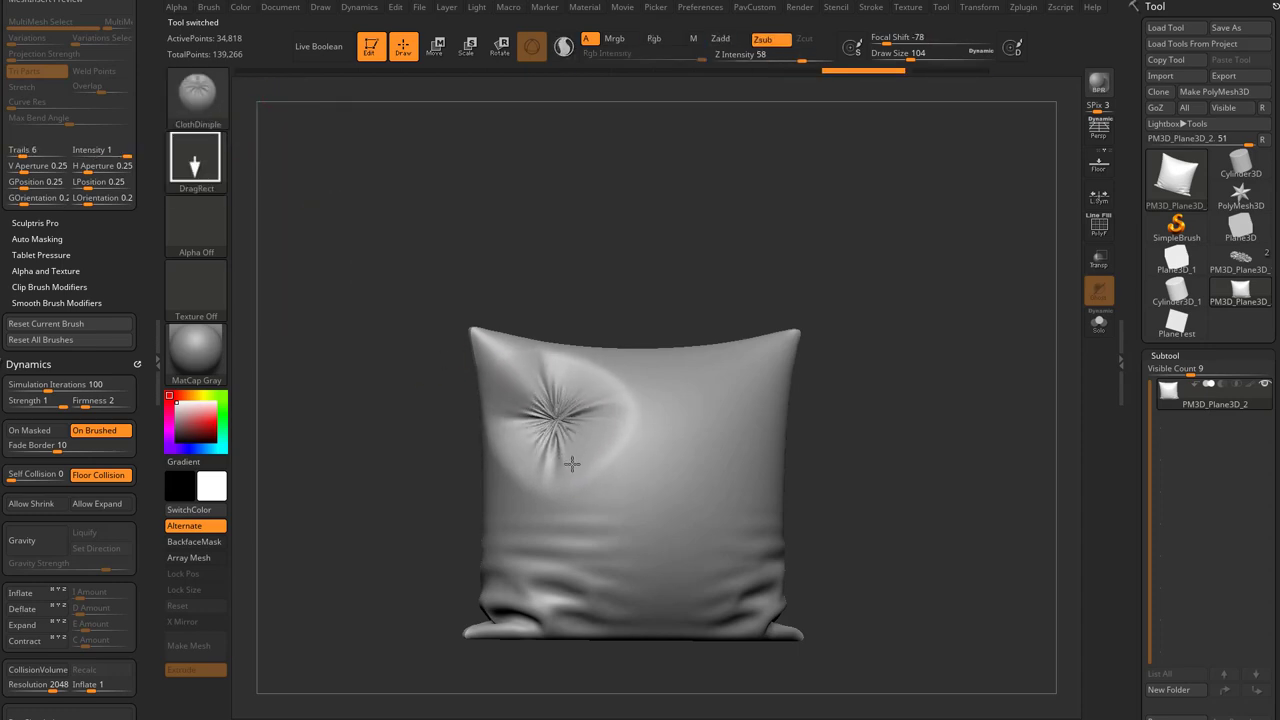
{"action": "left_click_drag", "start_coordinate": [141, 315], "coordinate": [138, 192]}
{"action": "left_click_drag", "start_coordinate": [58, 326], "coordinate": [75, 327]}
{"action": "key", "text": "ctrl+z"}
Step: Test ClothDimple puckers on the pillow's upper left with the DragRect stroke and undo each one
{"action": "left_click_drag", "start_coordinate": [583, 437], "coordinate": [631, 477]}
{"action": "key", "text": "ctrl+z"}
{"action": "key", "text": "ctrl+z"}
{"action": "mouse_move", "coordinate": [567, 435]}
{"action": "left_mouse_down"}
{"action": "mouse_move", "coordinate": [578, 445]}
{"action": "mouse_move", "coordinate": [566, 435]}
{"action": "left_mouse_up"}
{"action": "key", "text": "ctrl+z"}
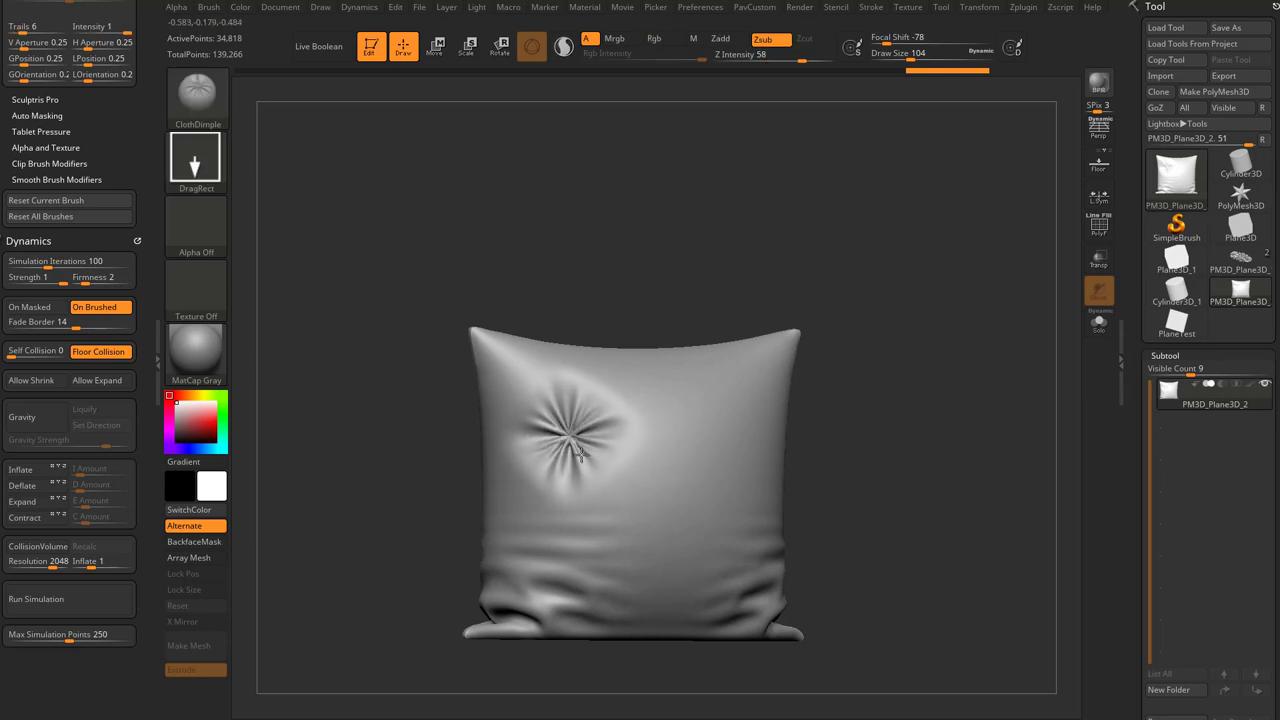
{"action": "mouse_move", "coordinate": [587, 455]}
{"action": "left_mouse_down"}
{"action": "mouse_move", "coordinate": [626, 487]}
{"action": "mouse_move", "coordinate": [574, 444]}
{"action": "left_mouse_up"}
{"action": "key", "text": "ctrl+z"}
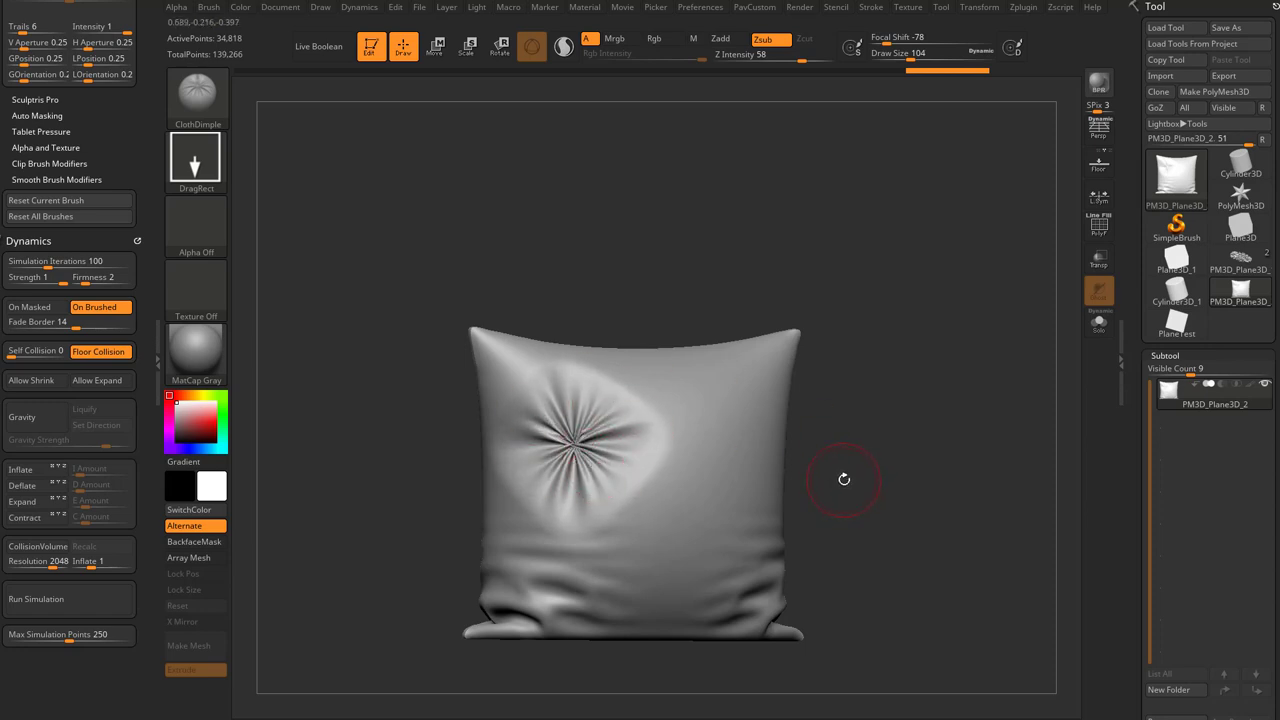
{"action": "key", "text": "ctrl+z"}
Step: Change the ClothDimple stroke to DragDot, test a dimple on the pillow's upper left and undo it
{"action": "left_click", "coordinate": [206, 176]}
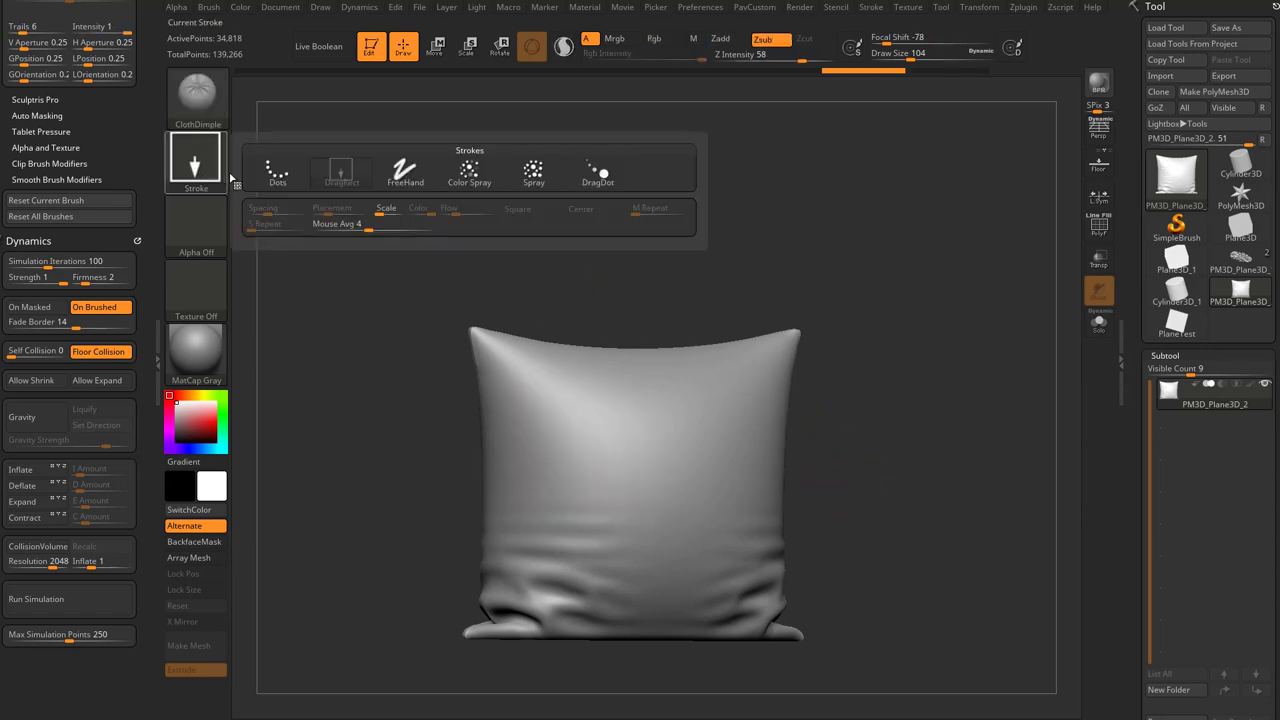
{"action": "left_click", "coordinate": [195, 158]}
{"action": "left_click", "coordinate": [597, 176]}
{"action": "key", "text": "s"}
{"action": "mouse_move", "coordinate": [560, 427]}
{"action": "left_mouse_down"}
{"action": "mouse_move", "coordinate": [608, 442]}
{"action": "mouse_move", "coordinate": [692, 434]}
{"action": "mouse_move", "coordinate": [722, 388]}
{"action": "mouse_move", "coordinate": [590, 483]}
{"action": "mouse_move", "coordinate": [545, 468]}
{"action": "mouse_move", "coordinate": [569, 430]}
{"action": "left_mouse_up"}
{"action": "key", "text": "ctrl+z"}
{"action": "key", "text": "ctrl+z"}
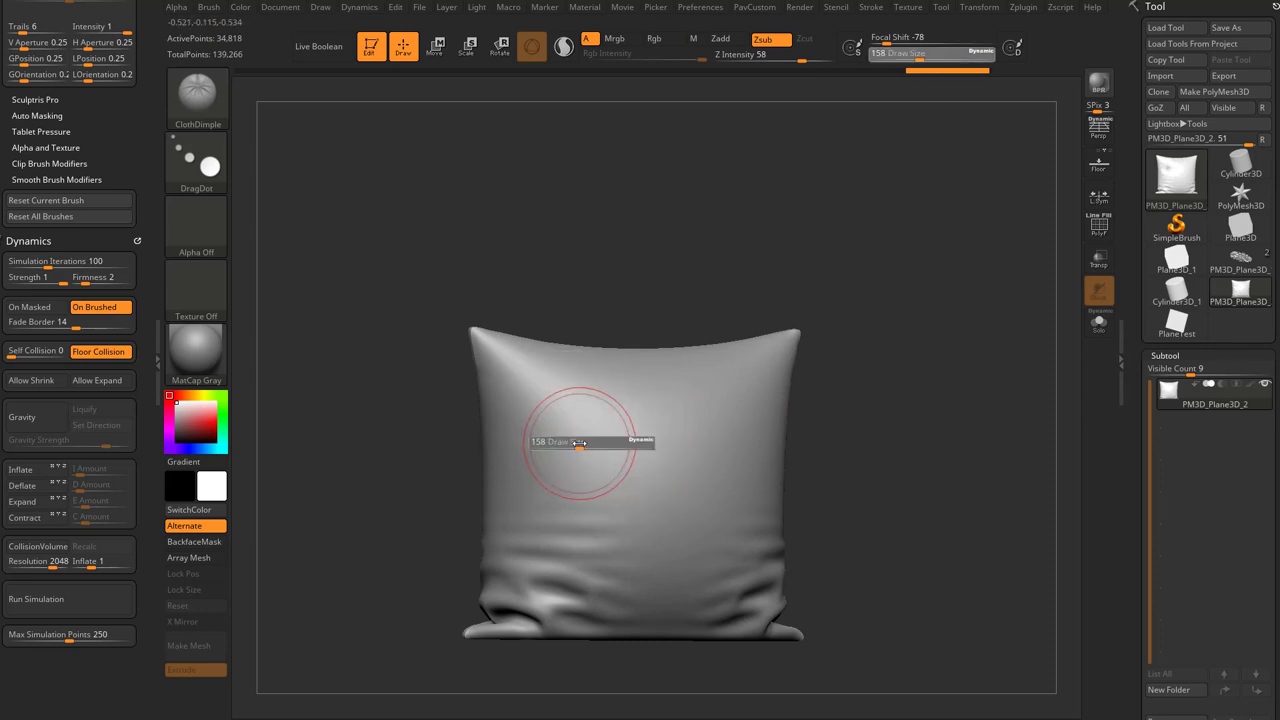
Step: Place dimples at Draw Size 128 to form a two-by-two tufted pattern on the pillow's front
{"action": "left_click", "coordinate": [693, 437]}
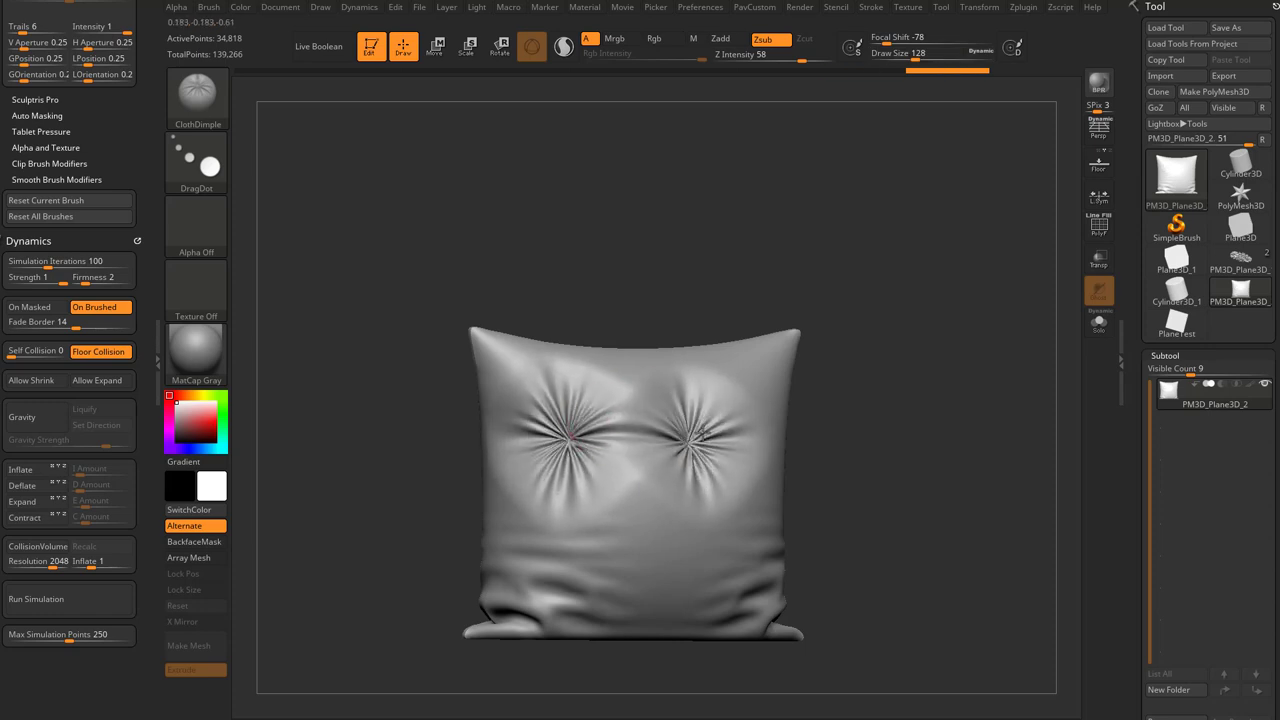
{"action": "left_click", "coordinate": [567, 540]}
{"action": "left_click", "coordinate": [687, 539]}
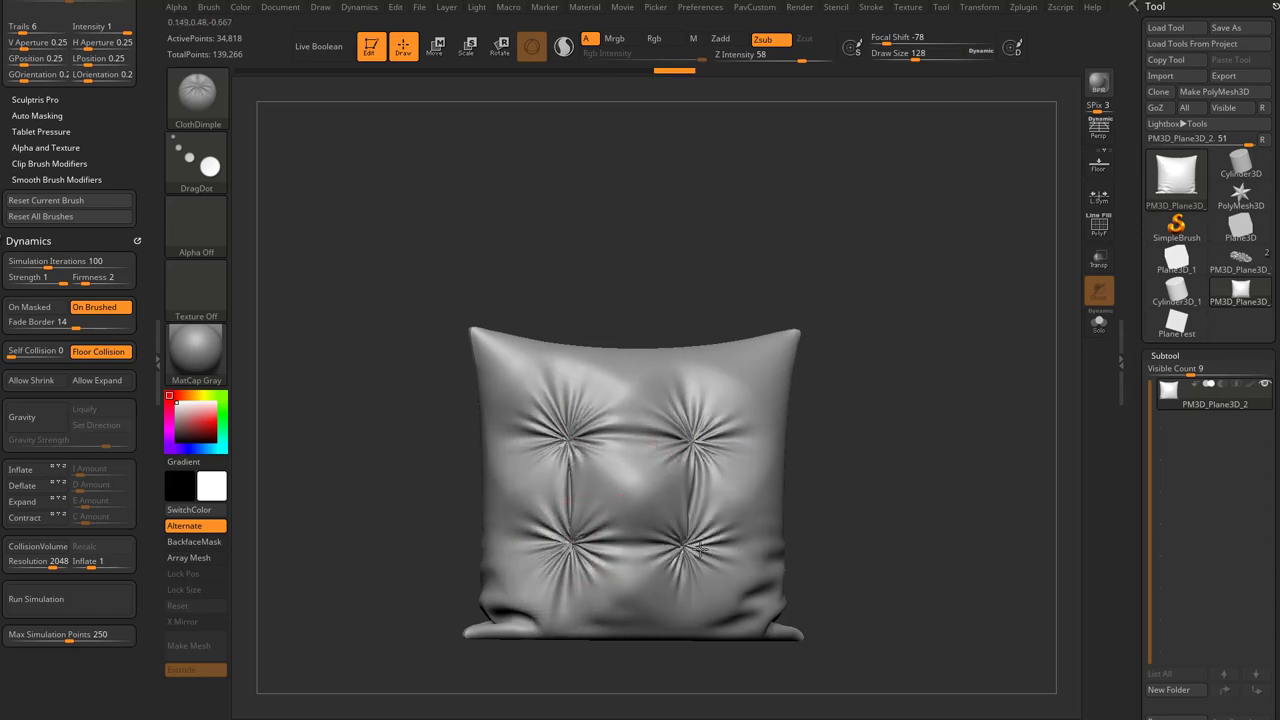